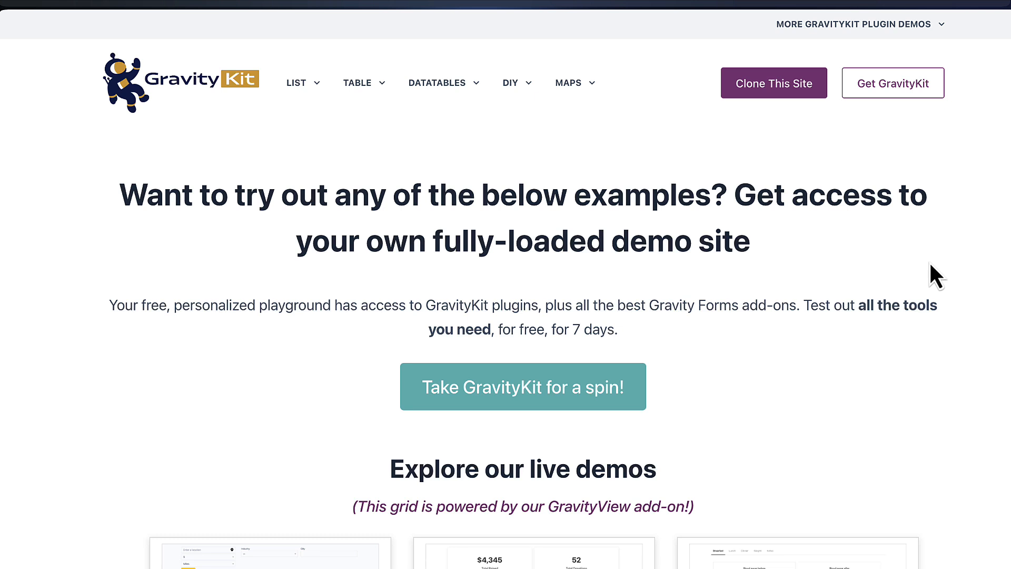
# Scroll the demo homepage down to the live demos grid with the Business Directory card
pyautogui.scroll(-3, 925, 265)
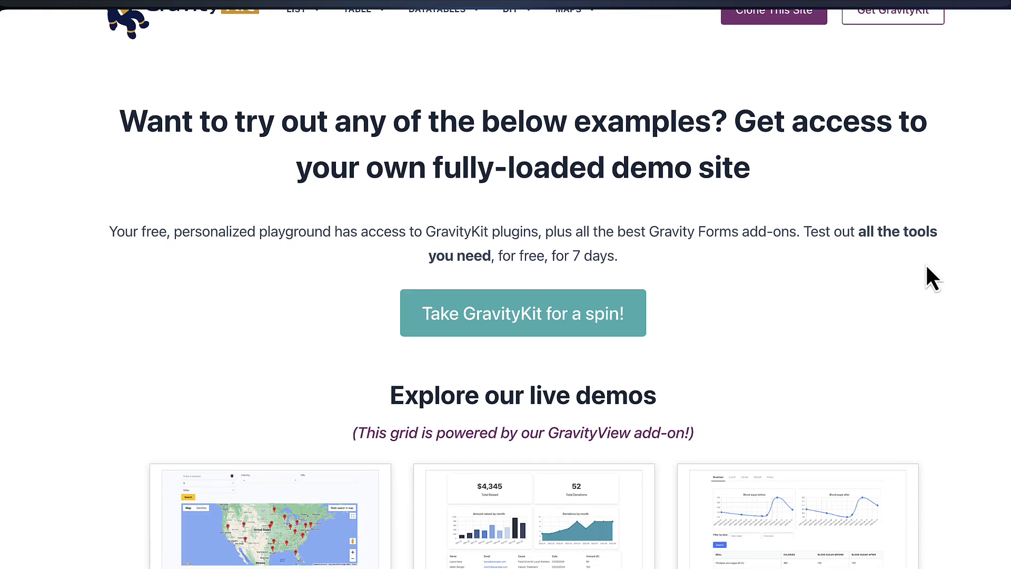
pyautogui.scroll(-5, 926, 266)
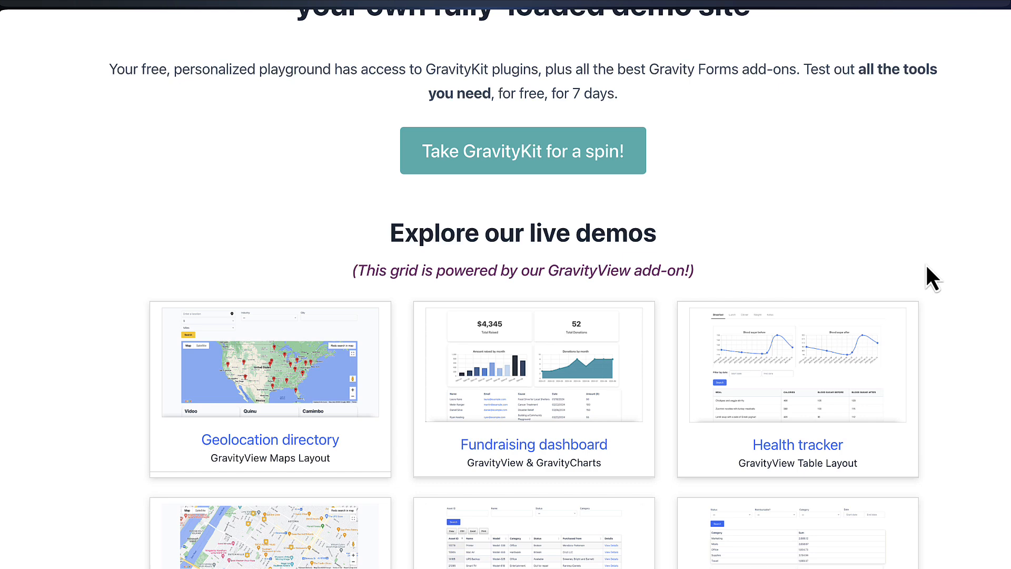
pyautogui.scroll(-8, 926, 266)
pyautogui.scroll(-20, 949, 241)
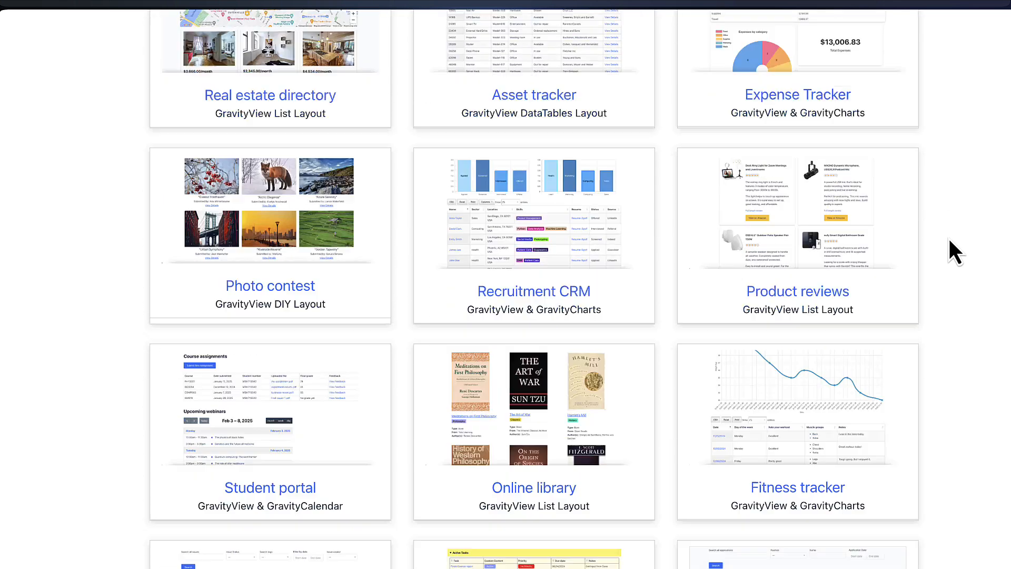
pyautogui.scroll(-13, 949, 240)
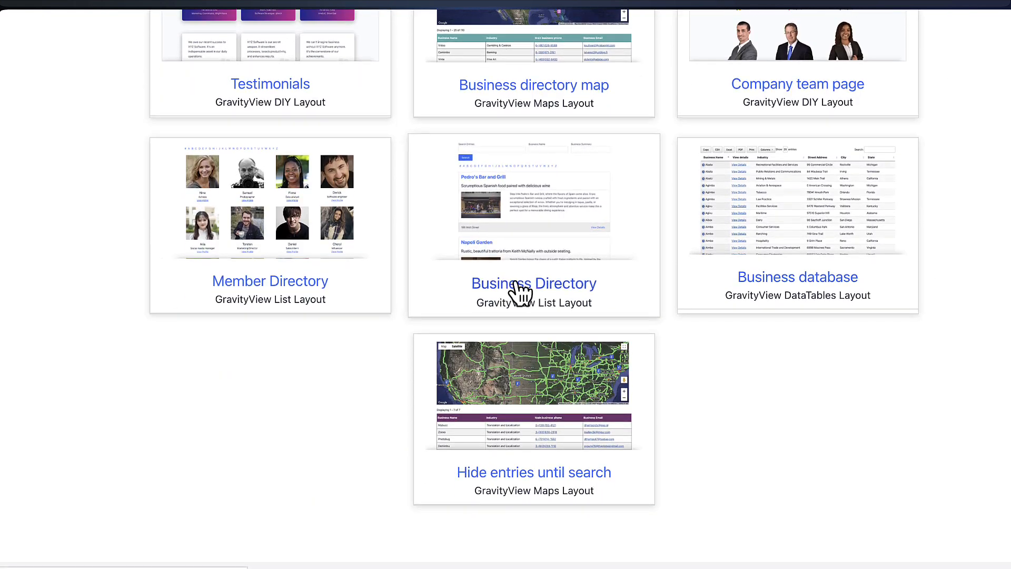
# Open the Business Directory demo and browse its restaurant list to Veggie Cafe's details
pyautogui.click(563, 294)
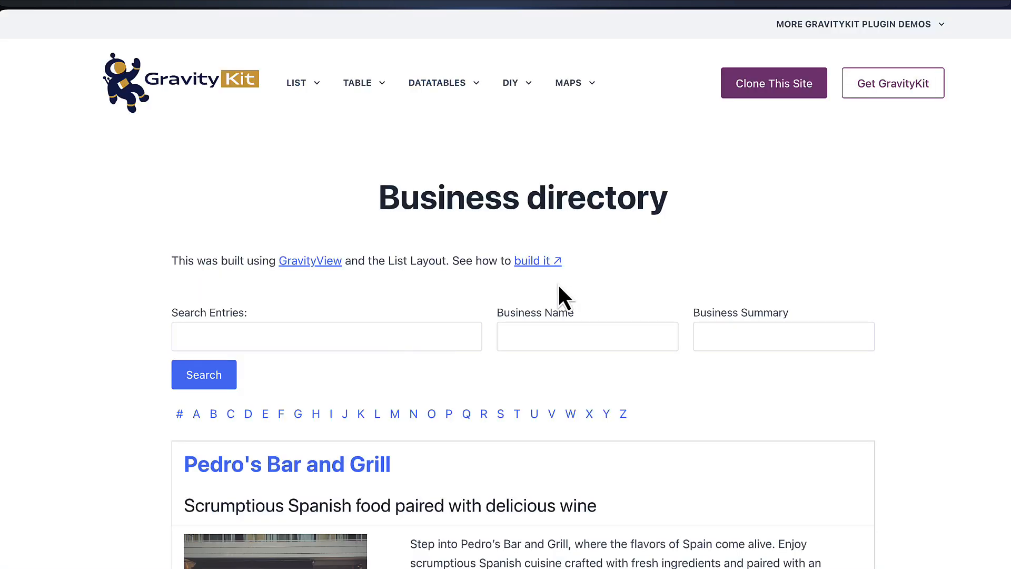
pyautogui.scroll(-4, 947, 192)
pyautogui.scroll(-2, 946, 182)
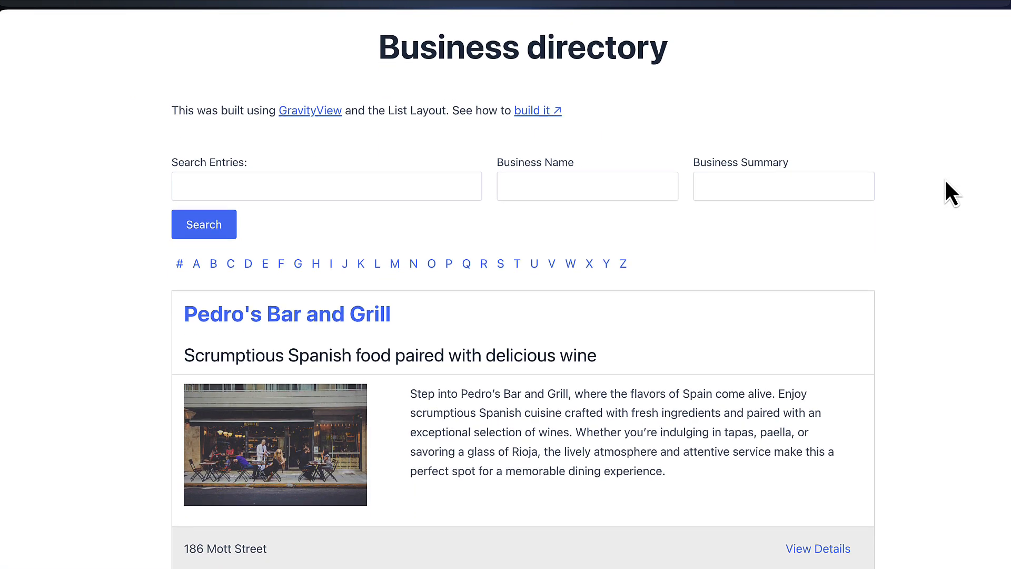
pyautogui.scroll(-1, 946, 181)
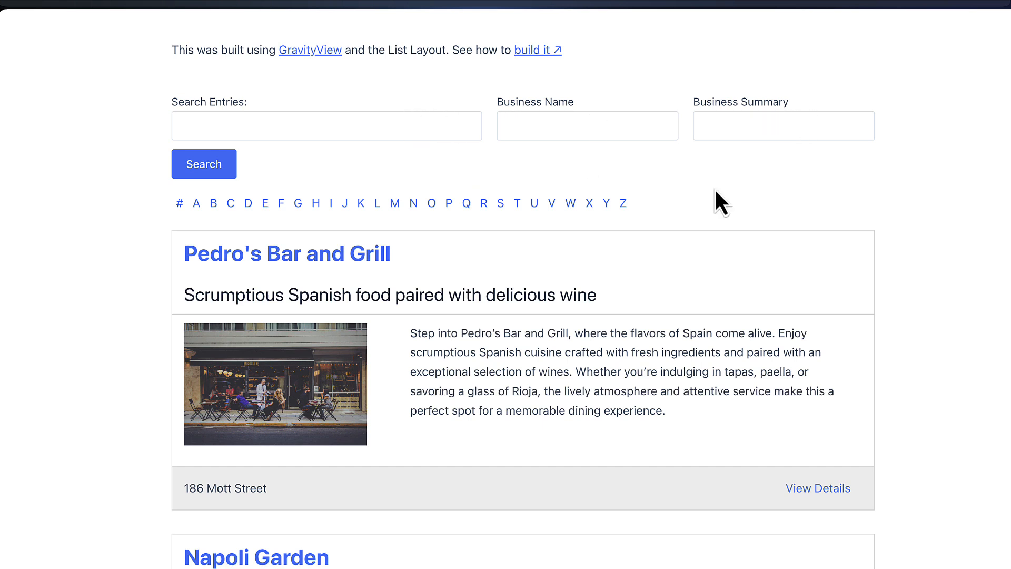
pyautogui.scroll(-3, 714, 194)
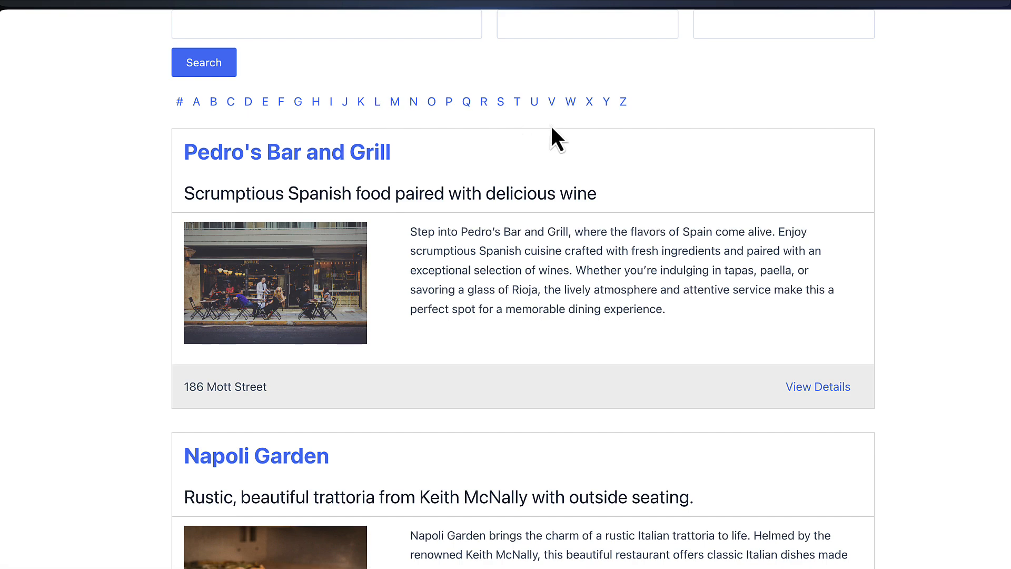
pyautogui.scroll(-12, 916, 142)
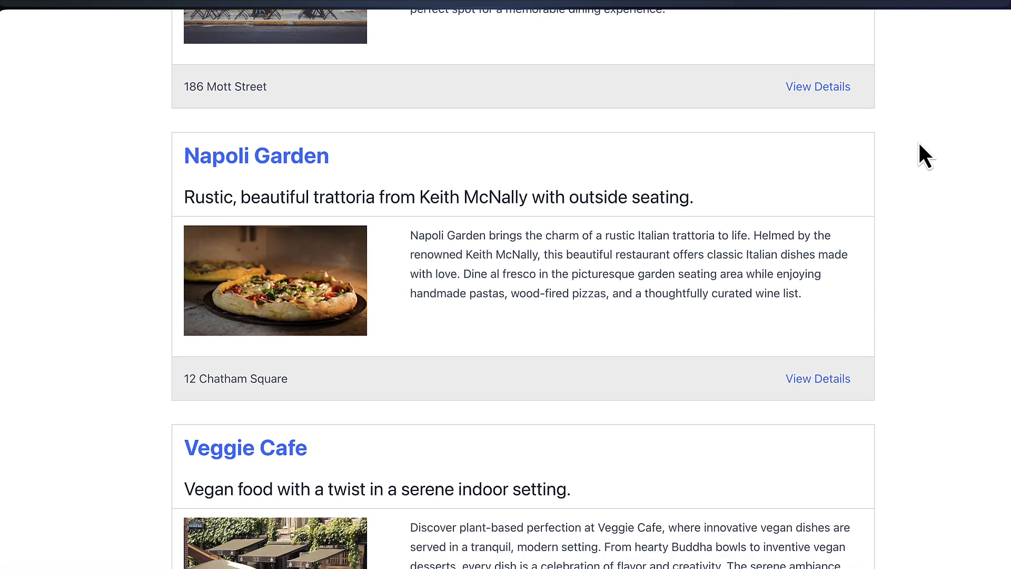
pyautogui.scroll(-14, 918, 145)
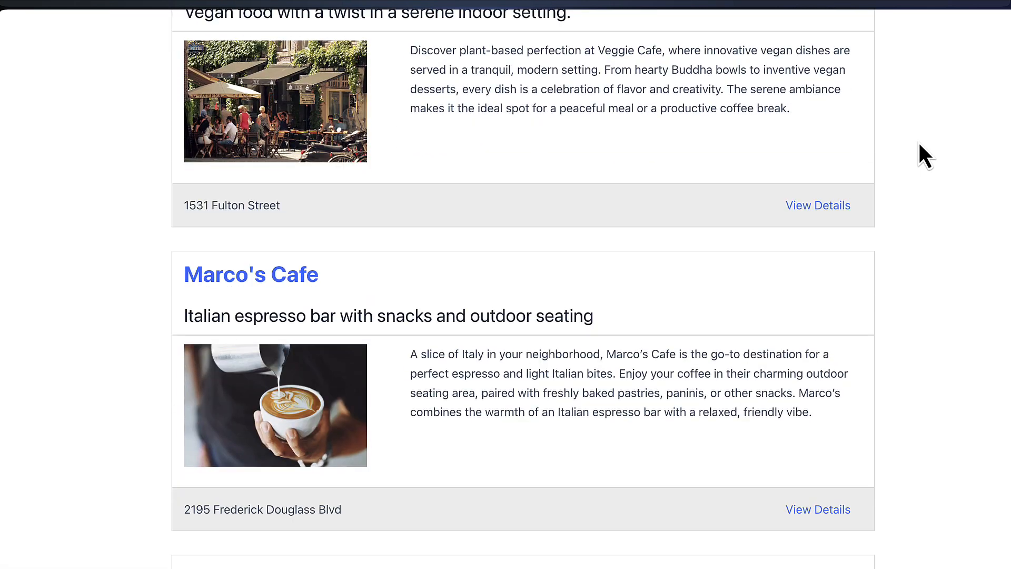
pyautogui.scroll(15, 918, 141)
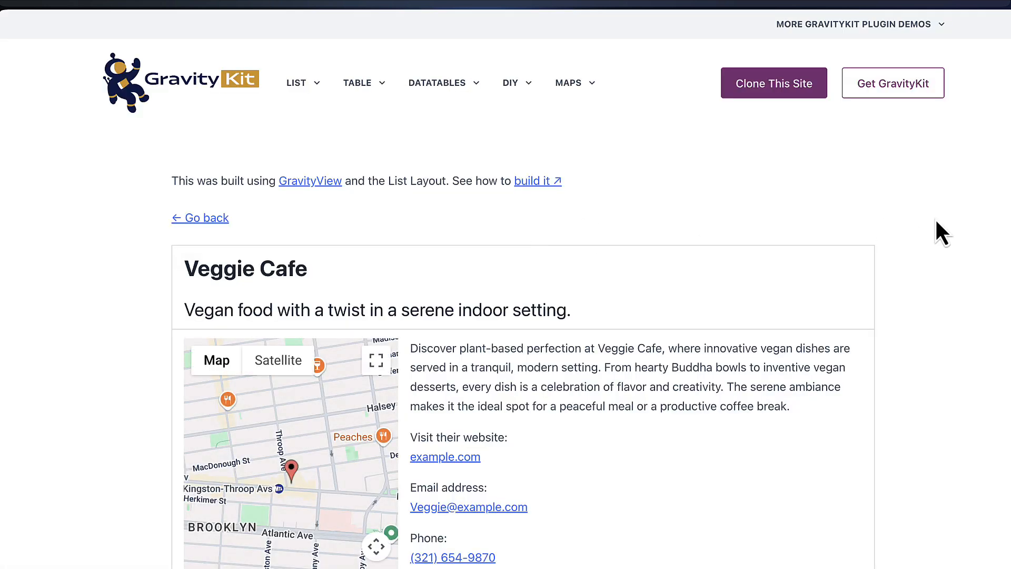
# Zoom Veggie Cafe's map out and back in, then return to the Business directory list
pyautogui.scroll(-3, 934, 221)
pyautogui.scroll(-3, 936, 221)
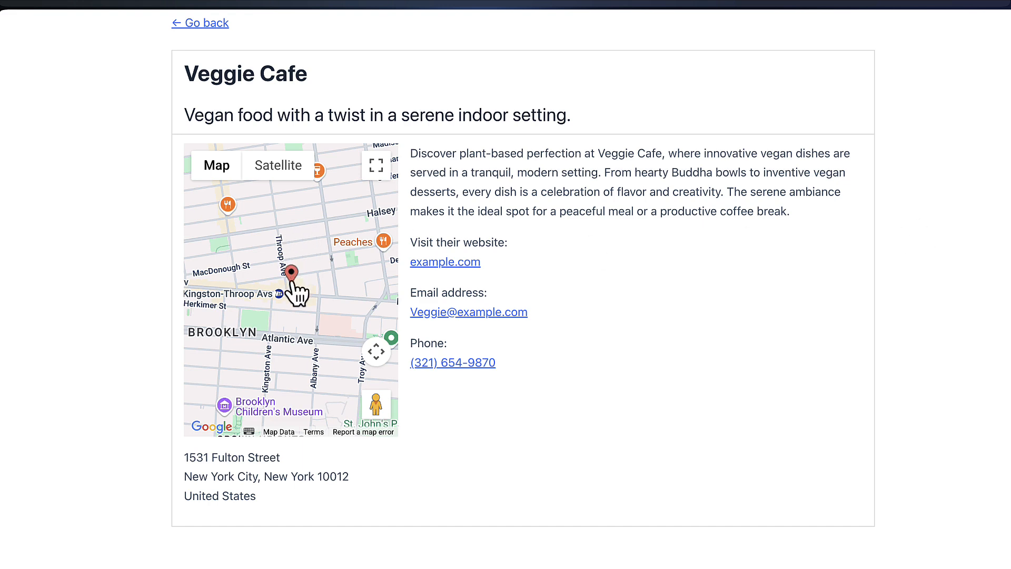
pyautogui.scroll(-5, 293, 283)
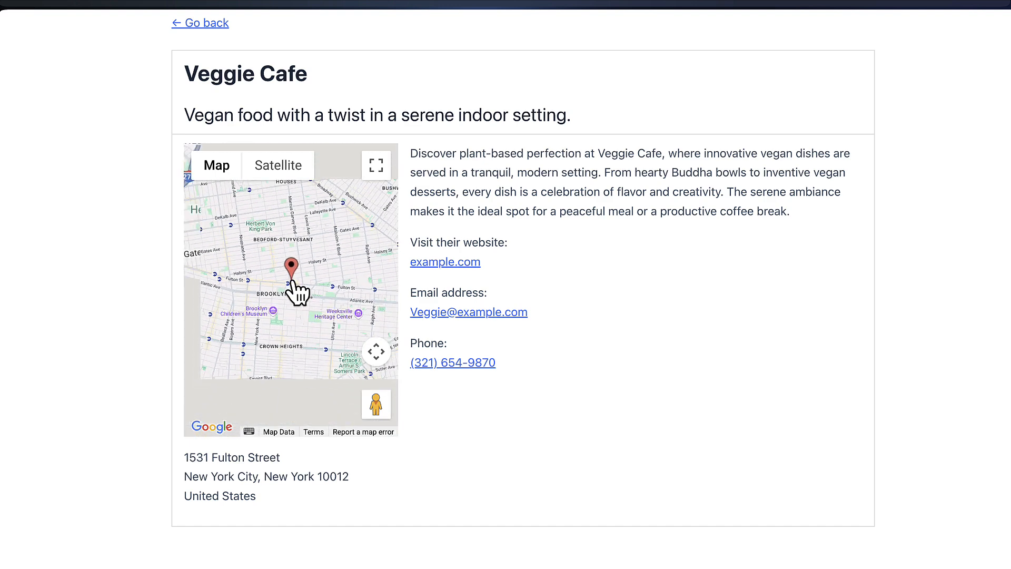
pyautogui.scroll(-3, 292, 283)
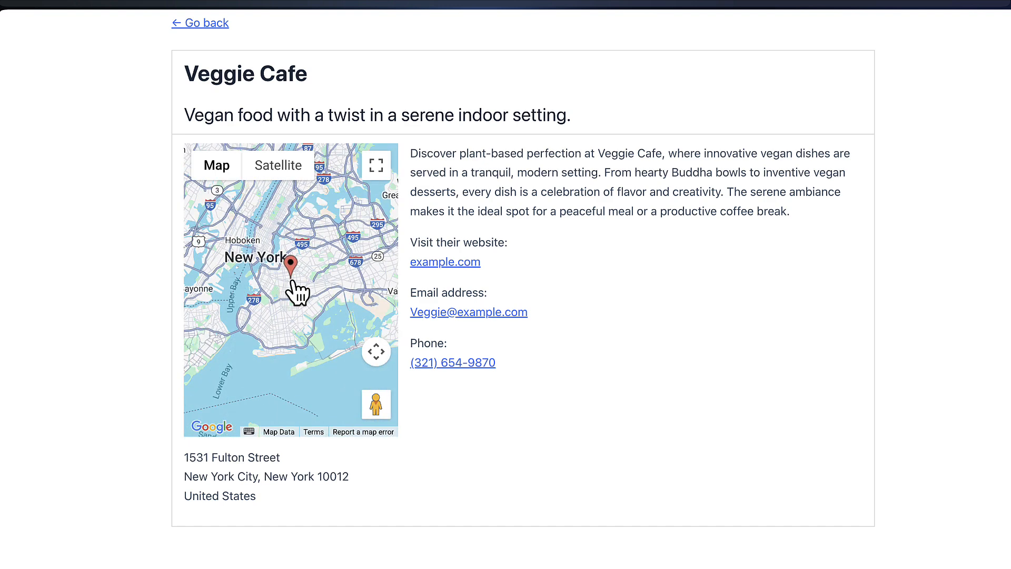
pyautogui.scroll(3, 297, 291)
pyautogui.scroll(2, 298, 289)
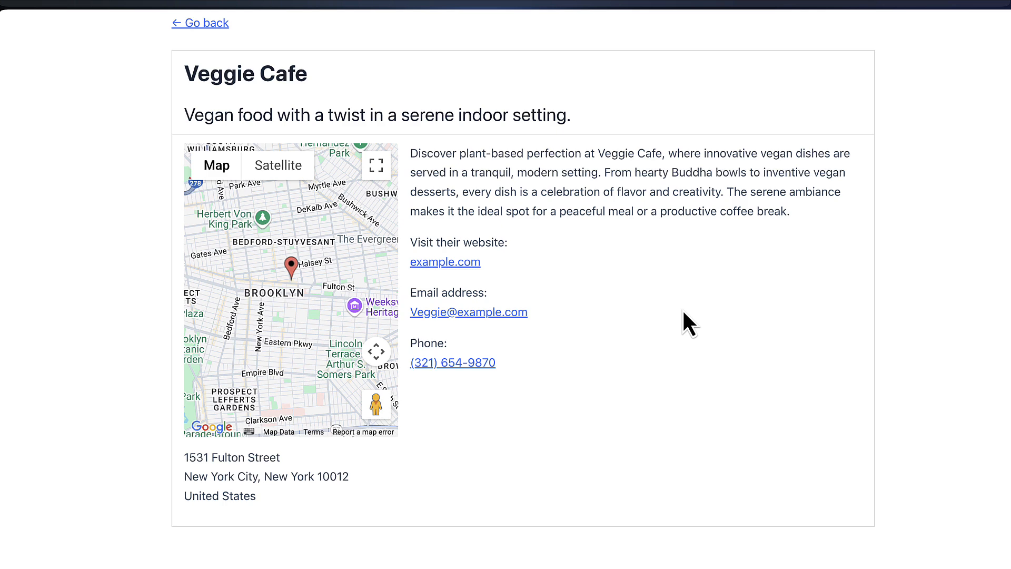
pyautogui.scroll(3, 336, 187)
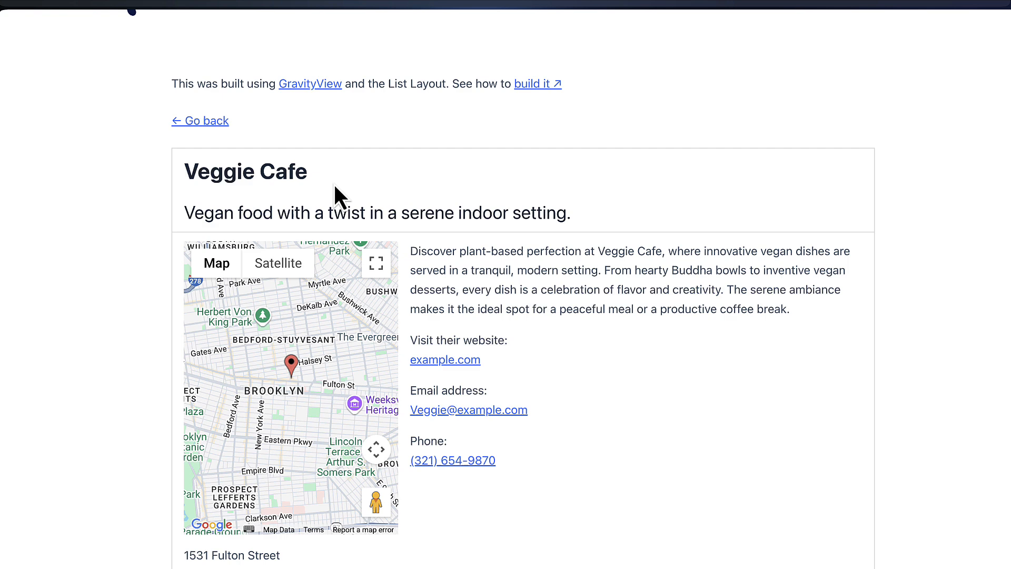
pyautogui.click(216, 122)
# Open the 'build it' tutorial on how the business directory was made
pyautogui.scroll(-3, 479, 316)
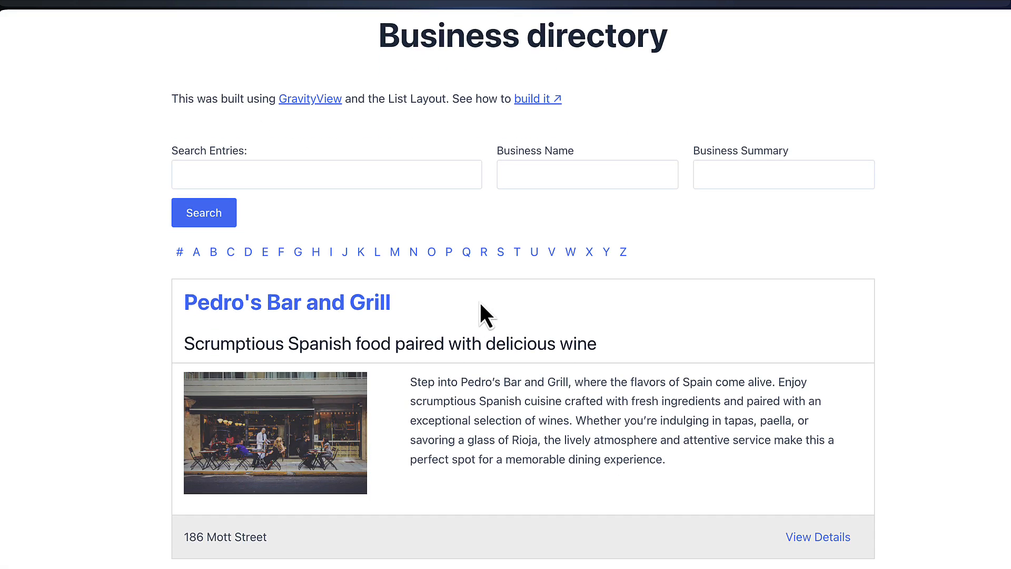
pyautogui.scroll(1, 506, 340)
pyautogui.scroll(1, 506, 343)
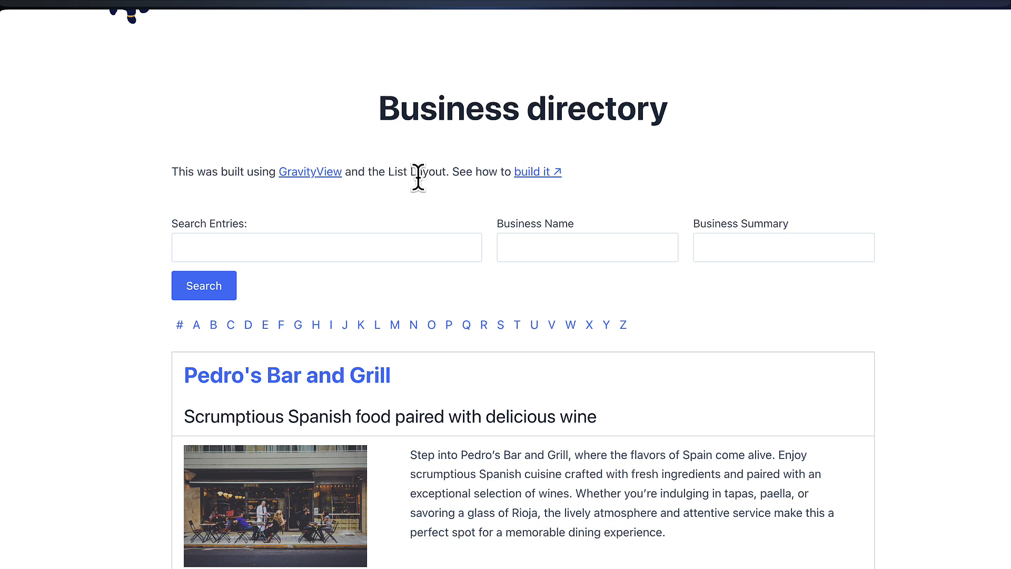
pyautogui.click(546, 177)
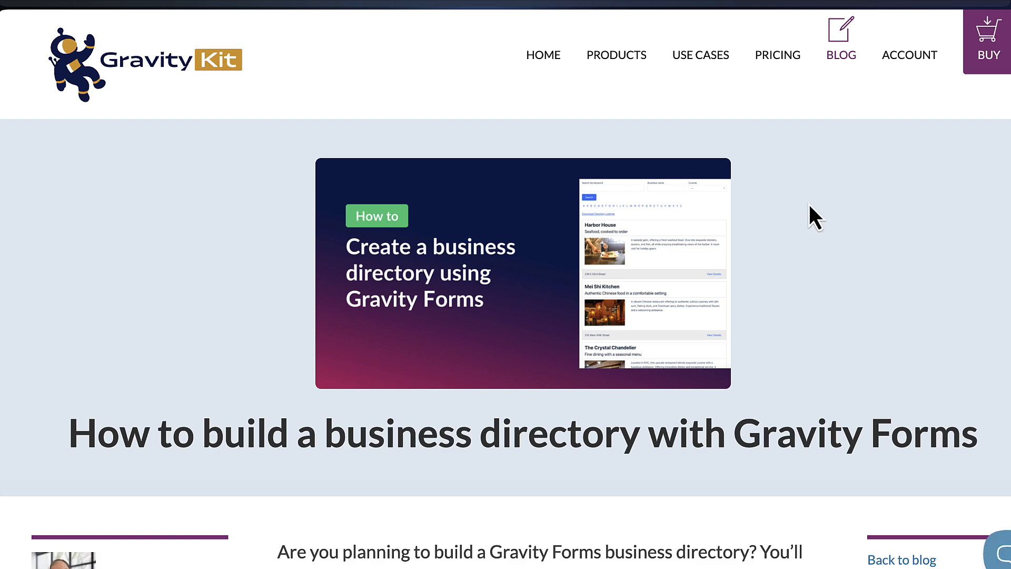
# Scroll the tutorial past its table of contents to the free business listing form template section
pyautogui.scroll(-3, 809, 204)
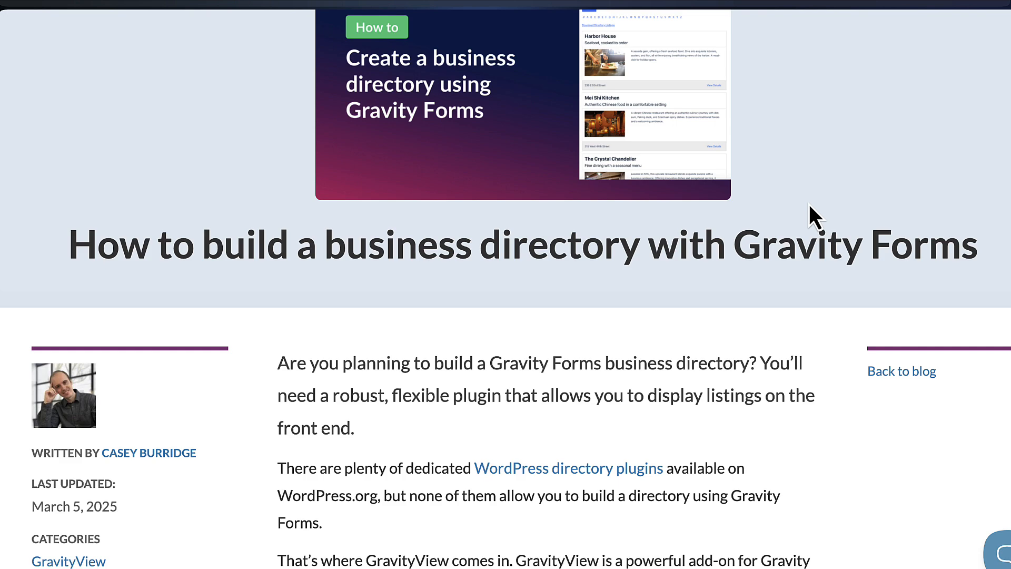
pyautogui.scroll(-1, 809, 204)
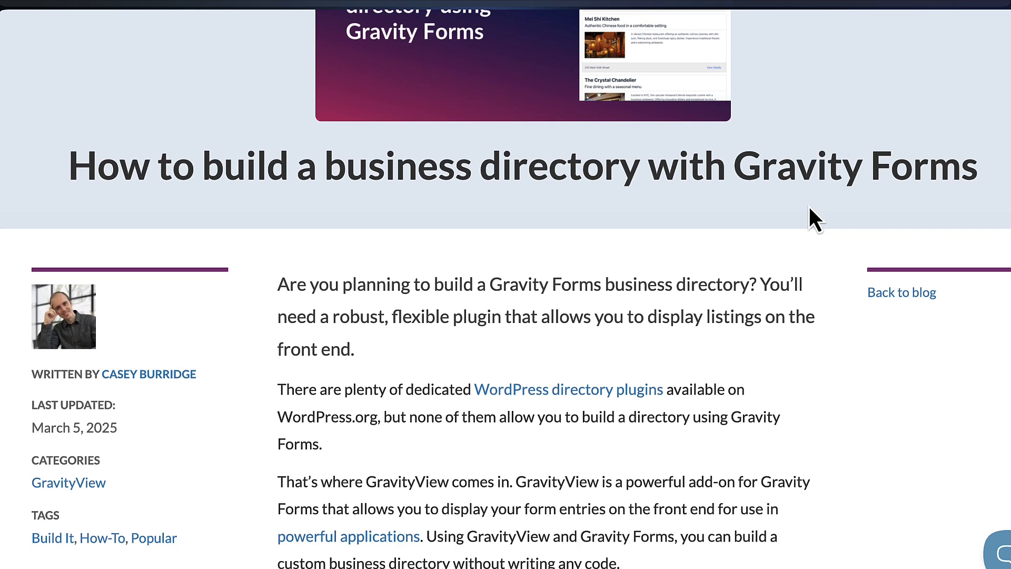
pyautogui.scroll(-8, 810, 213)
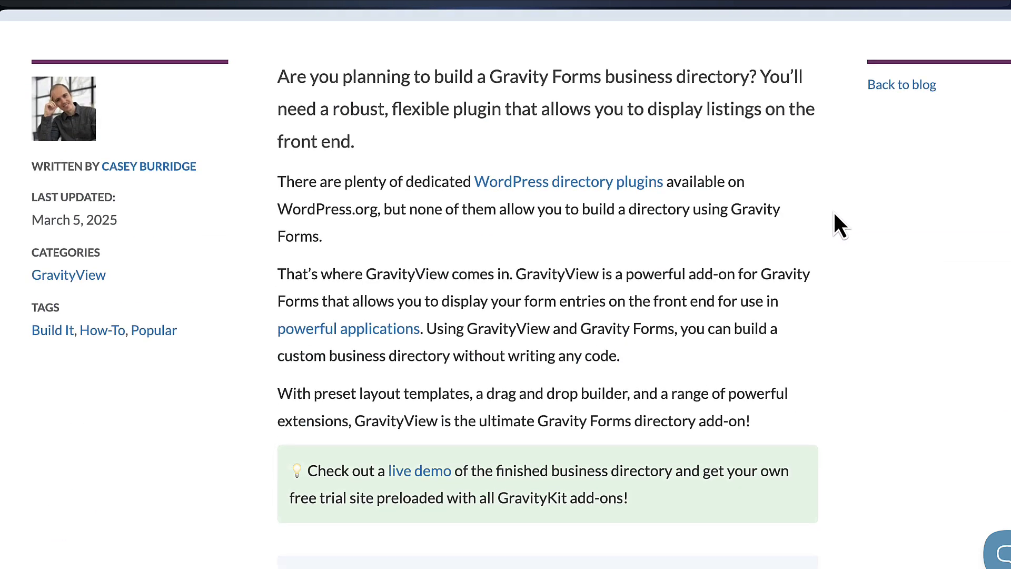
pyautogui.scroll(-8, 834, 213)
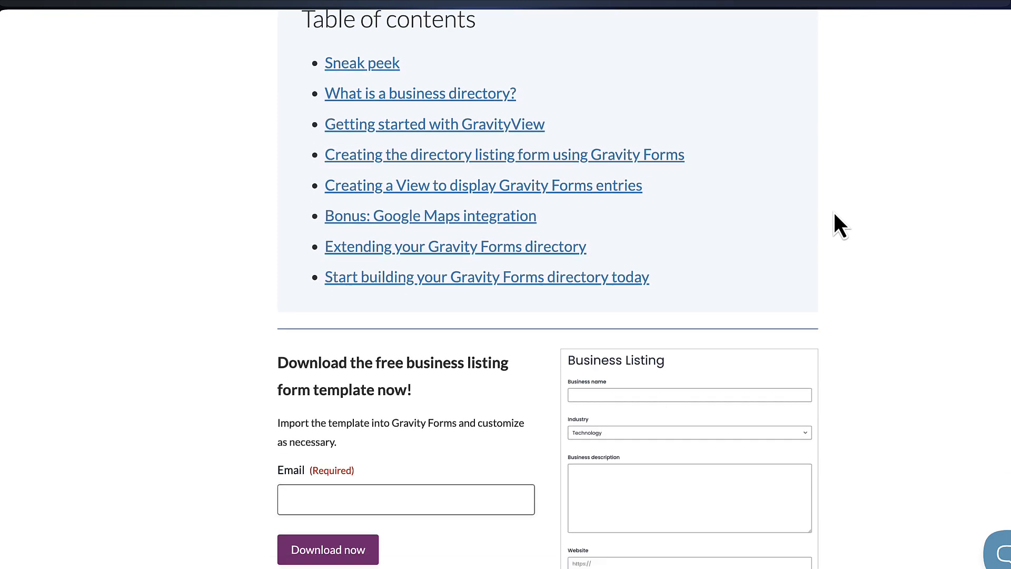
pyautogui.scroll(-2, 834, 213)
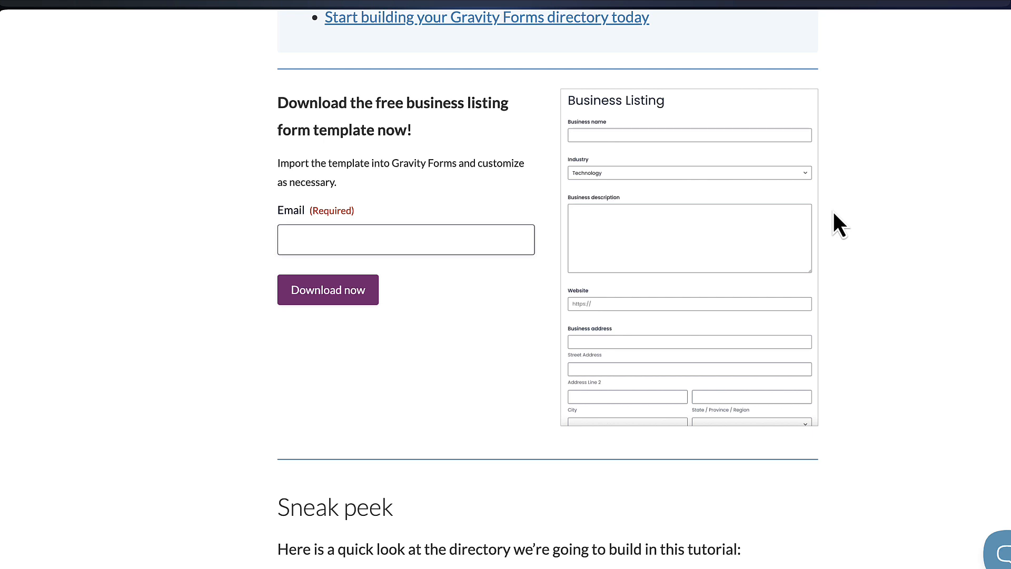
# Enter your e-mail address in the template form and submit it with Download now
pyautogui.click(402, 231)
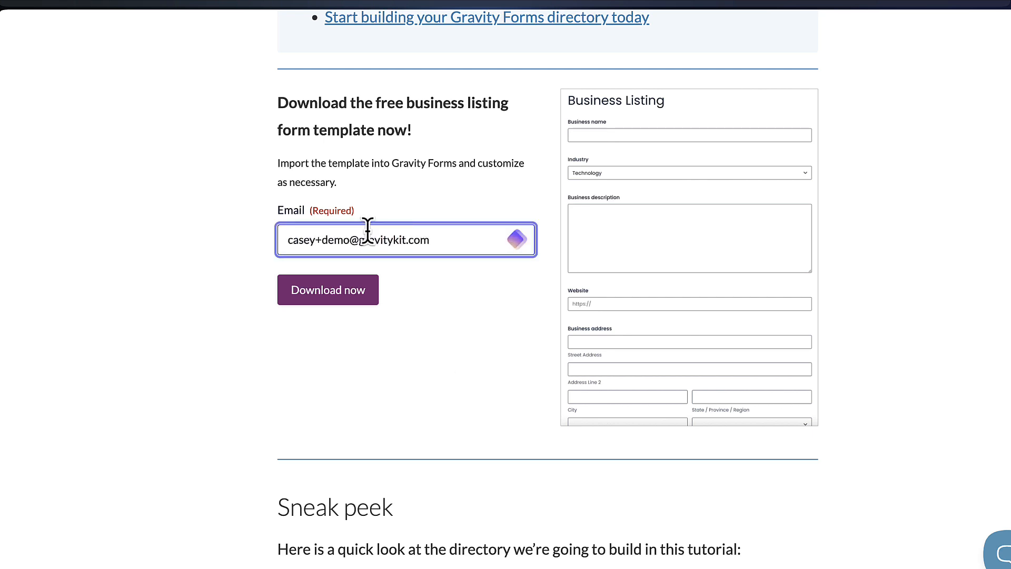
pyautogui.click(347, 296)
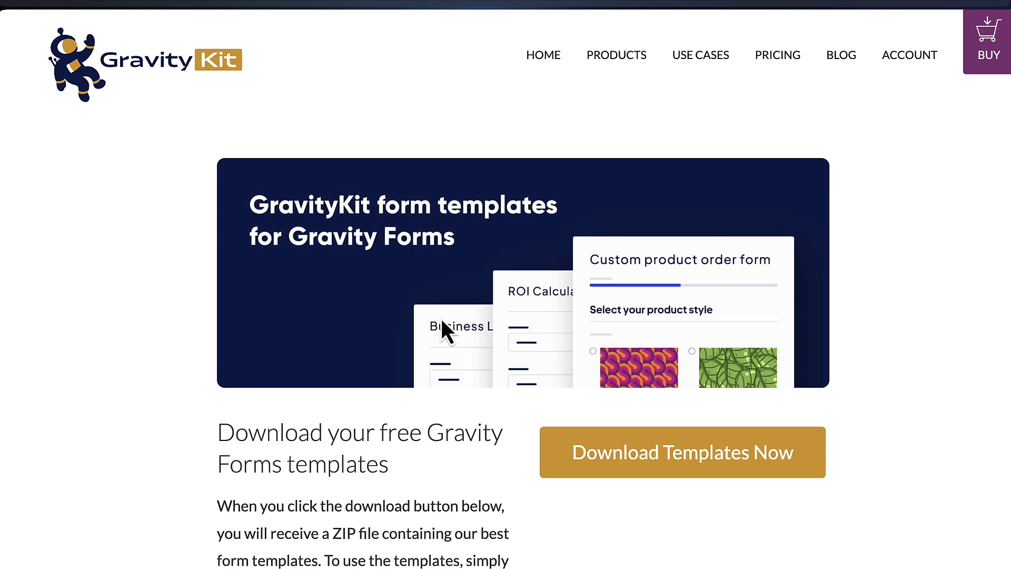
# Download form-templates (1).zip and open its downloaded folder
pyautogui.scroll(-3, 599, 307)
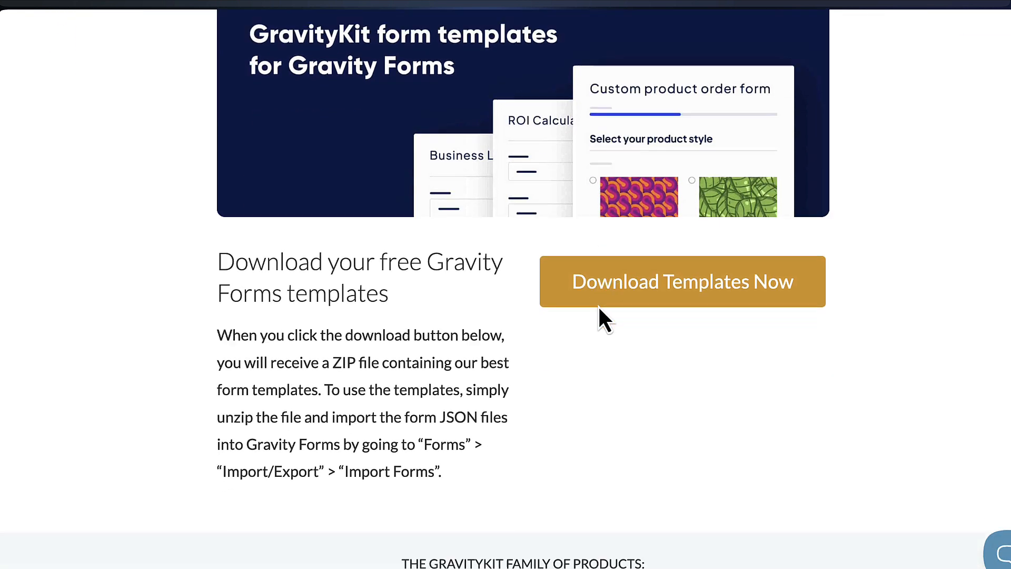
pyautogui.click(668, 264)
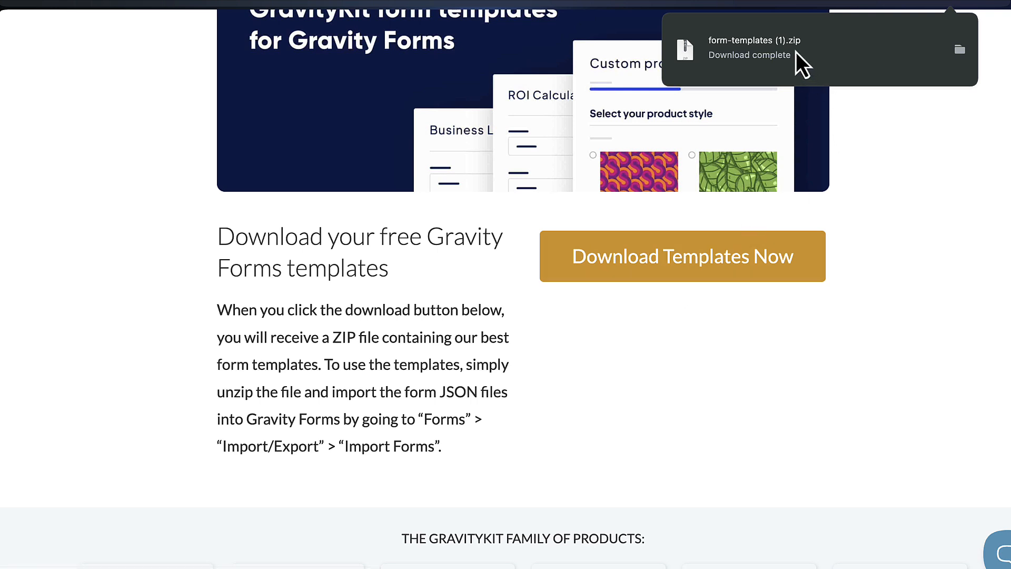
pyautogui.click(842, 52)
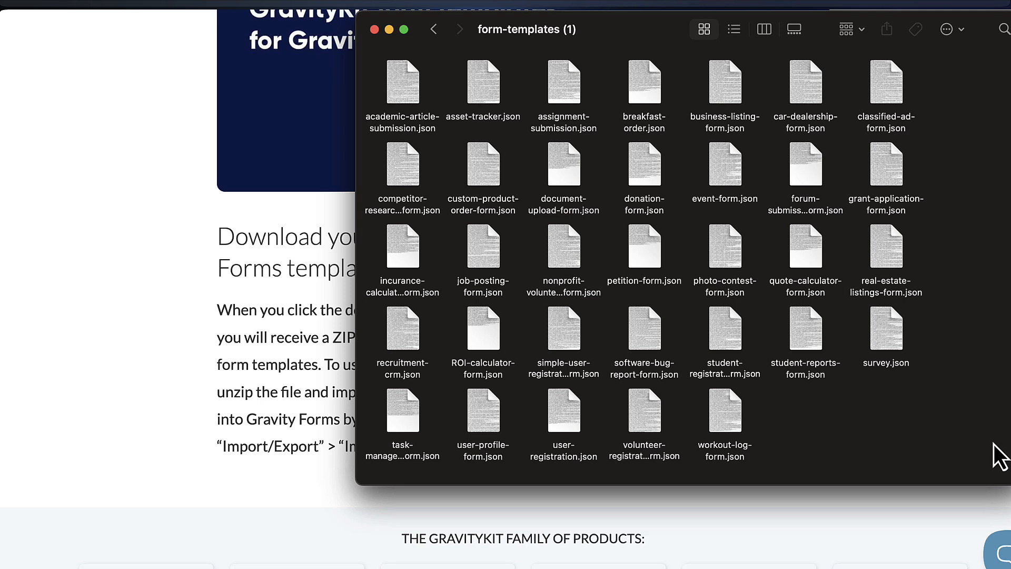
# Select business-listing-form.json in the form-templates (1) folder
pyautogui.click(730, 97)
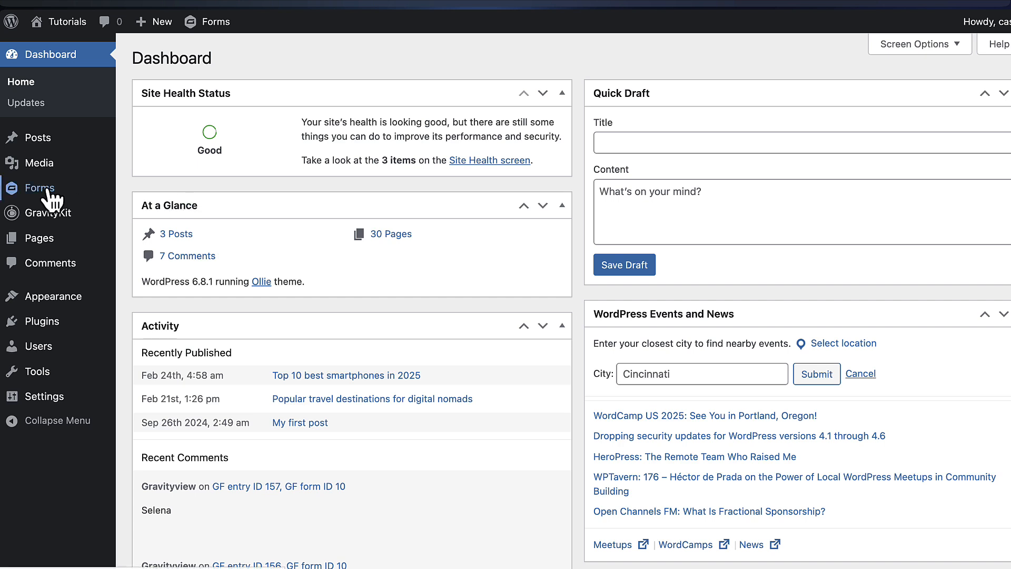
# Import business-listing-form.json through Forms > Import/Export > Import Forms
pyautogui.moveTo(43, 190)
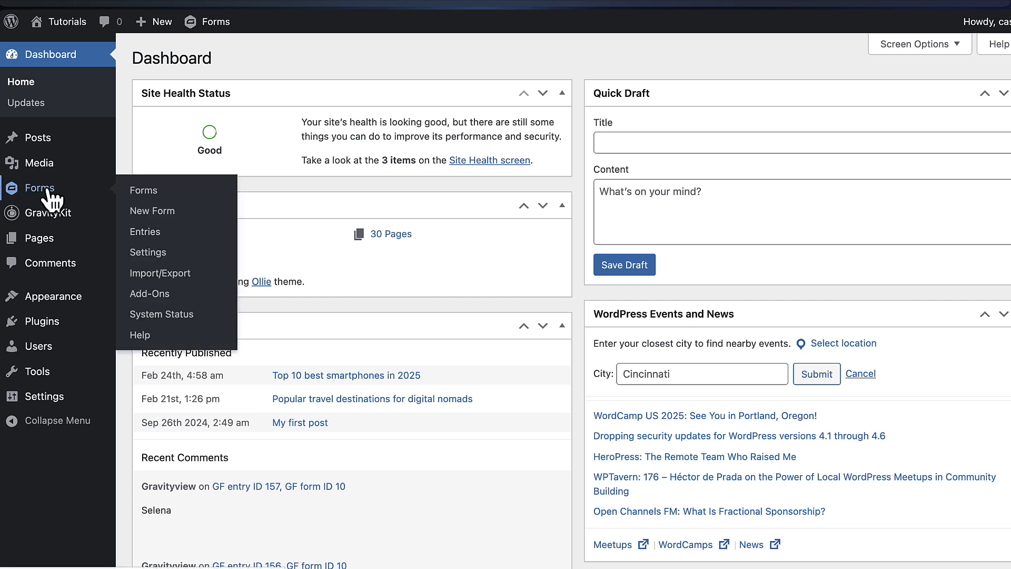
pyautogui.click(191, 280)
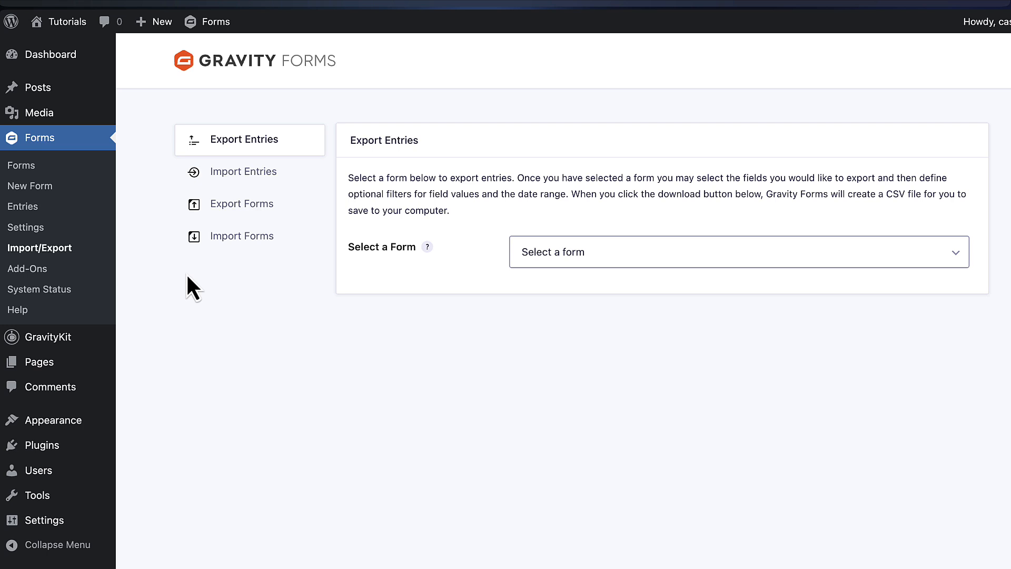
pyautogui.click(256, 240)
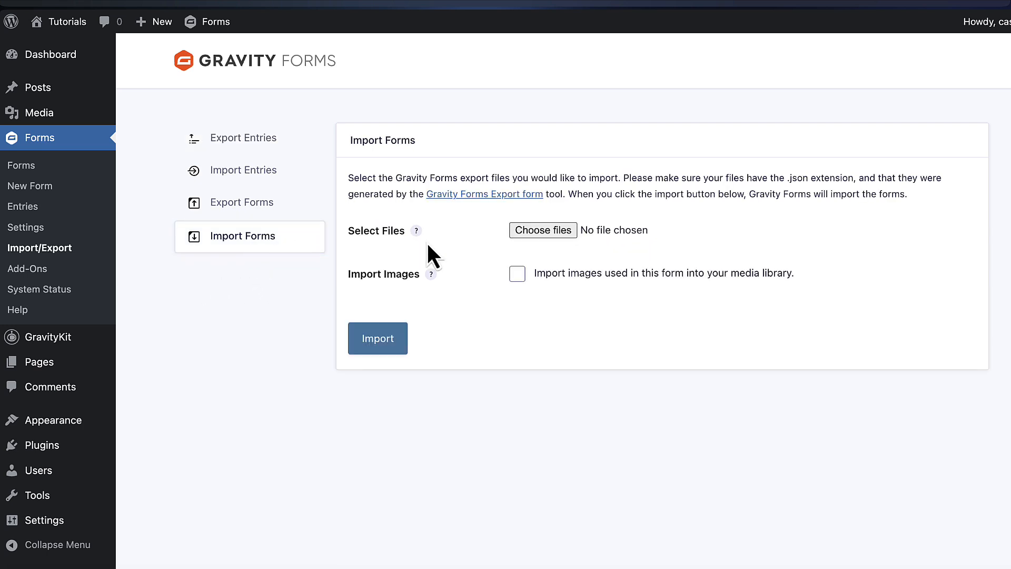
pyautogui.click(592, 236)
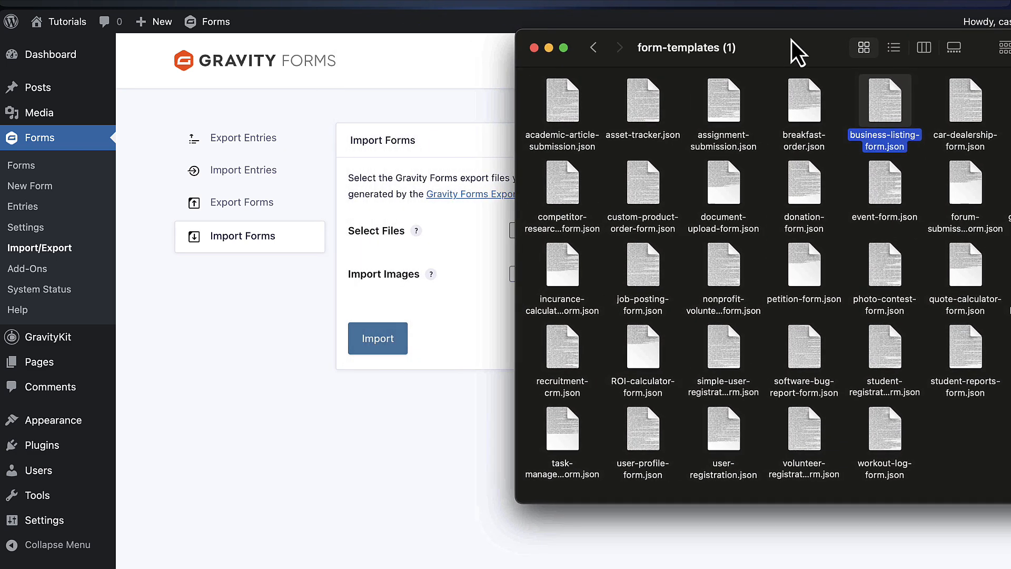
pyautogui.moveTo(791, 40); pyautogui.dragTo(883, 39)
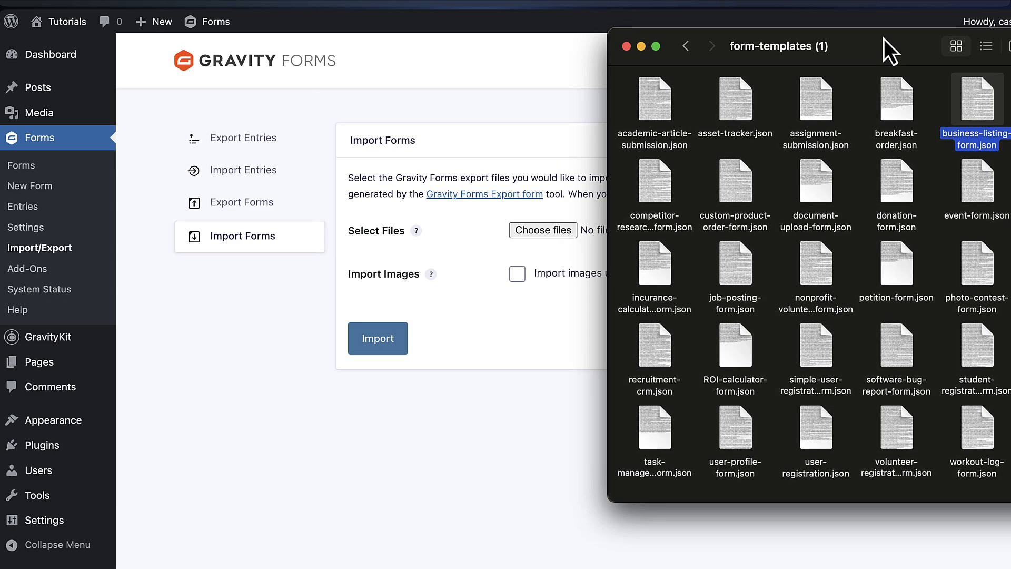
pyautogui.moveTo(999, 146); pyautogui.dragTo(597, 248)
pyautogui.moveTo(547, 232); pyautogui.dragTo(548, 232)
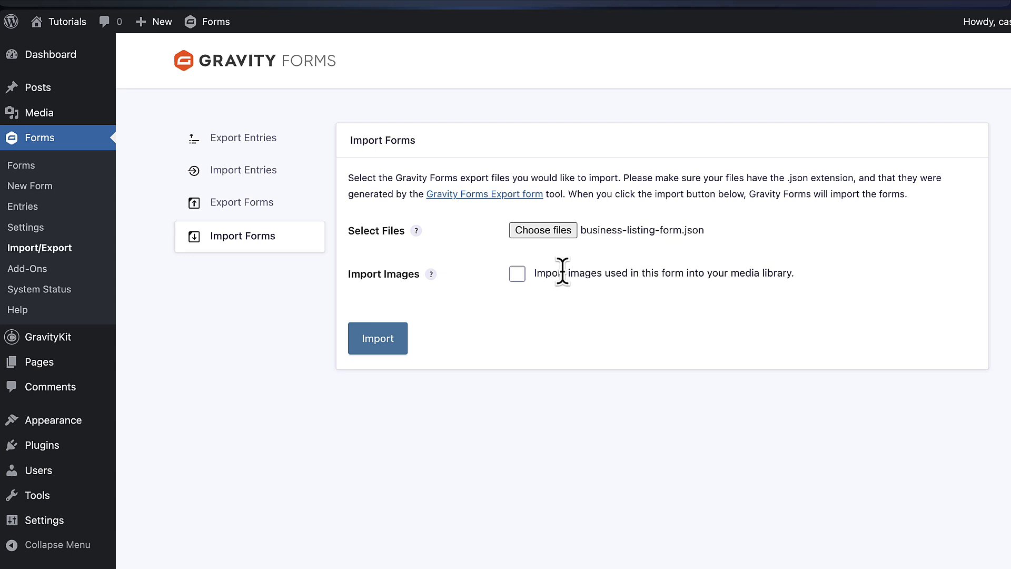
pyautogui.click(404, 348)
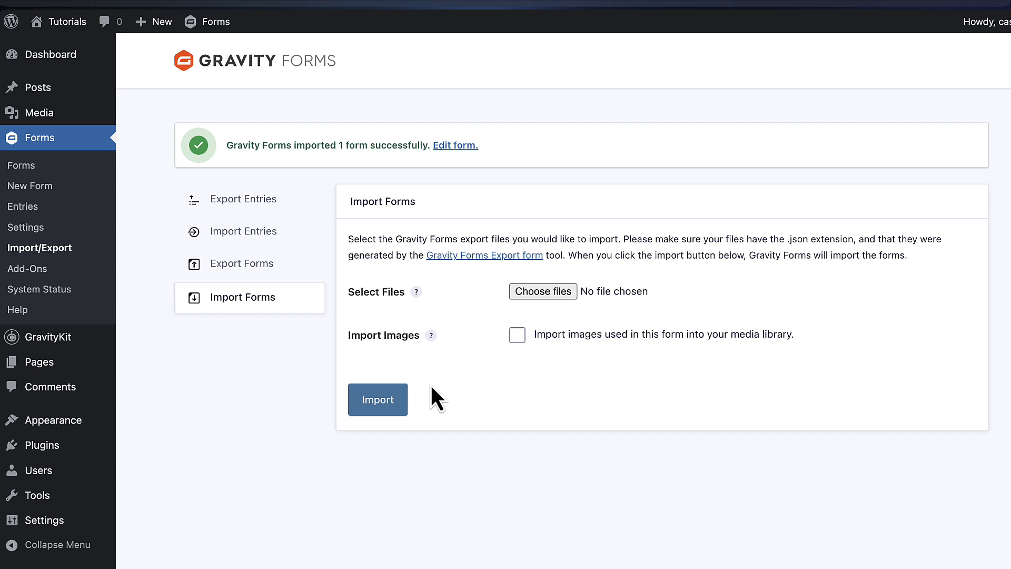
# Open the Business Listing form from the forms list for editing
pyautogui.click(30, 168)
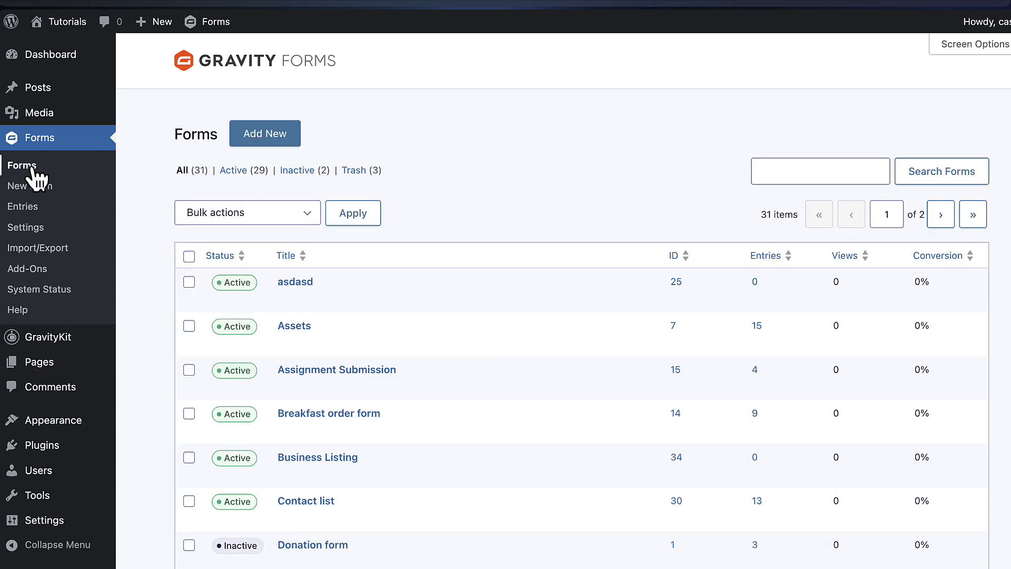
pyautogui.scroll(-3, 460, 238)
pyautogui.scroll(-5, 460, 238)
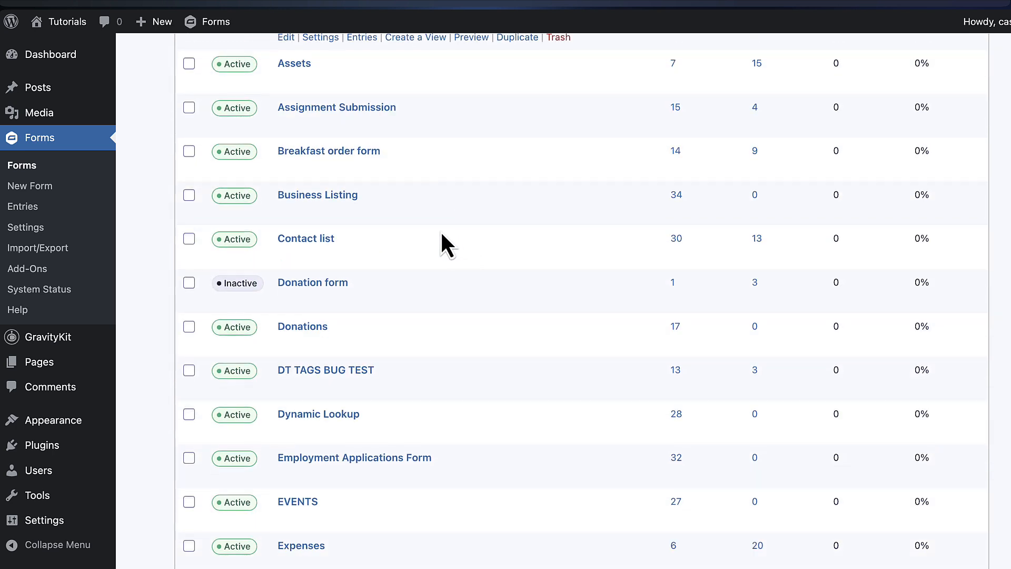
pyautogui.moveTo(358, 198)
pyautogui.click(287, 213)
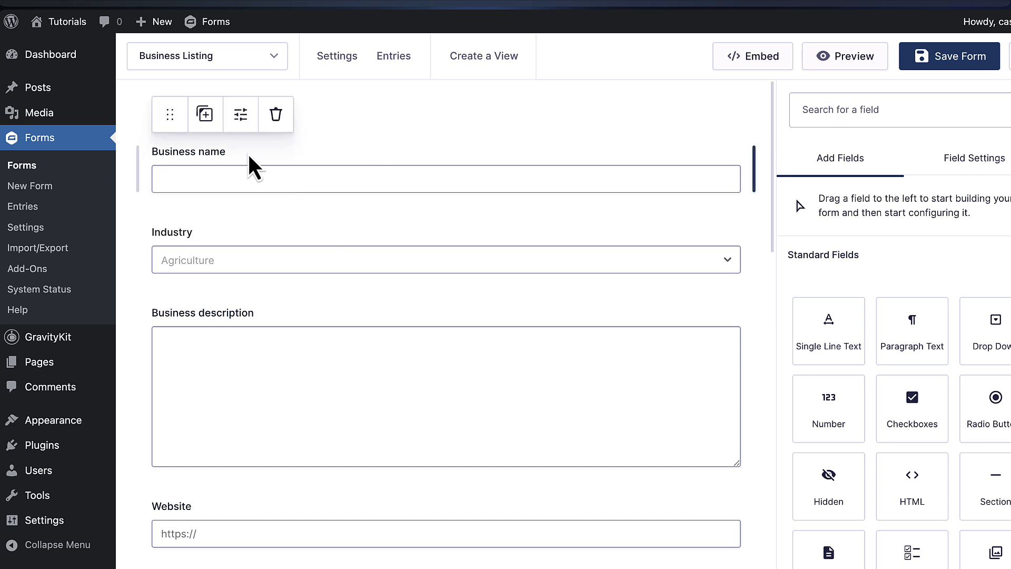
# Review the Industry field's choices, then look through the rest of the form's fields
pyautogui.scroll(-1, 262, 244)
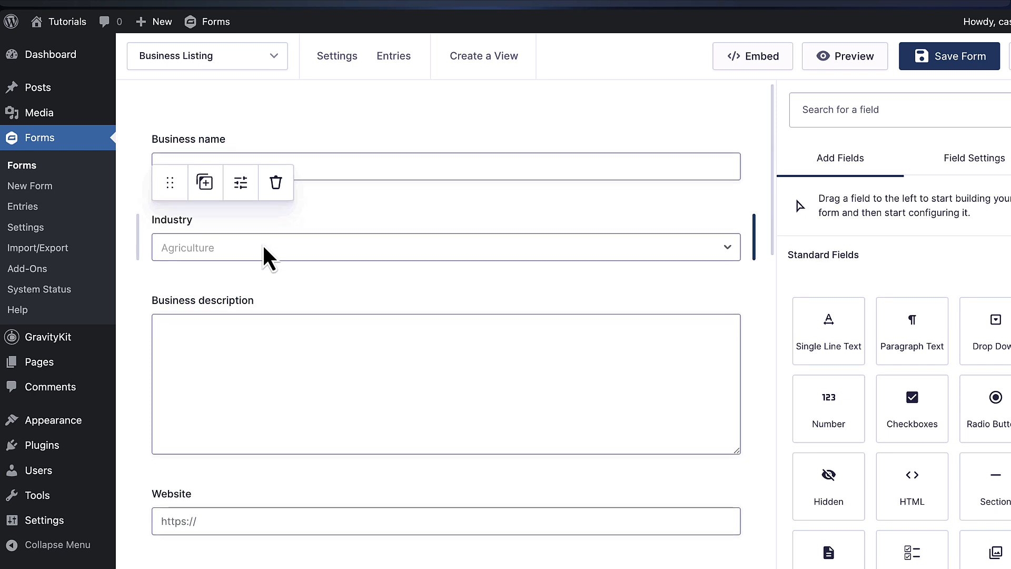
pyautogui.click(285, 216)
pyautogui.click(856, 524)
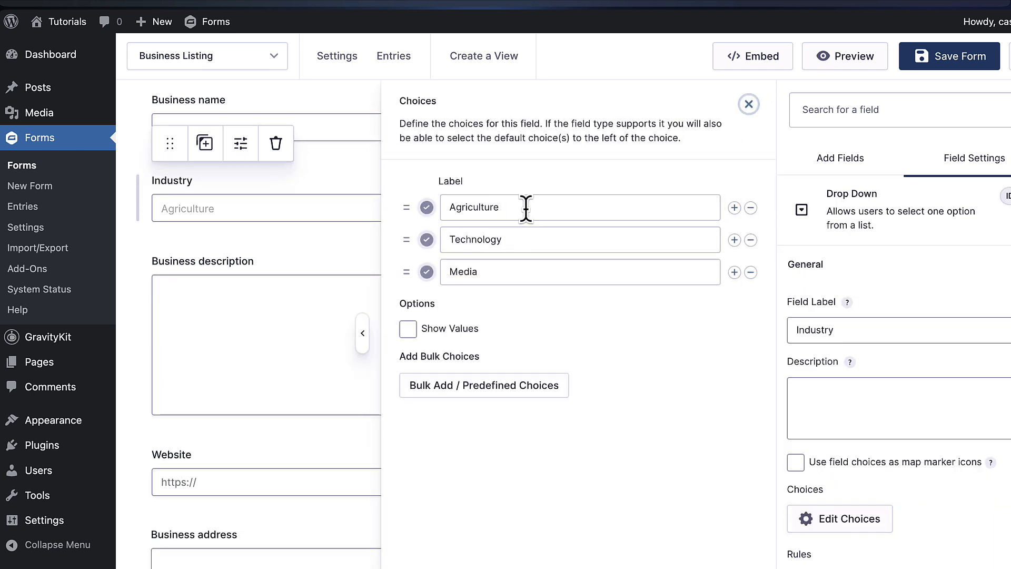
pyautogui.click(749, 105)
pyautogui.scroll(-2, 492, 276)
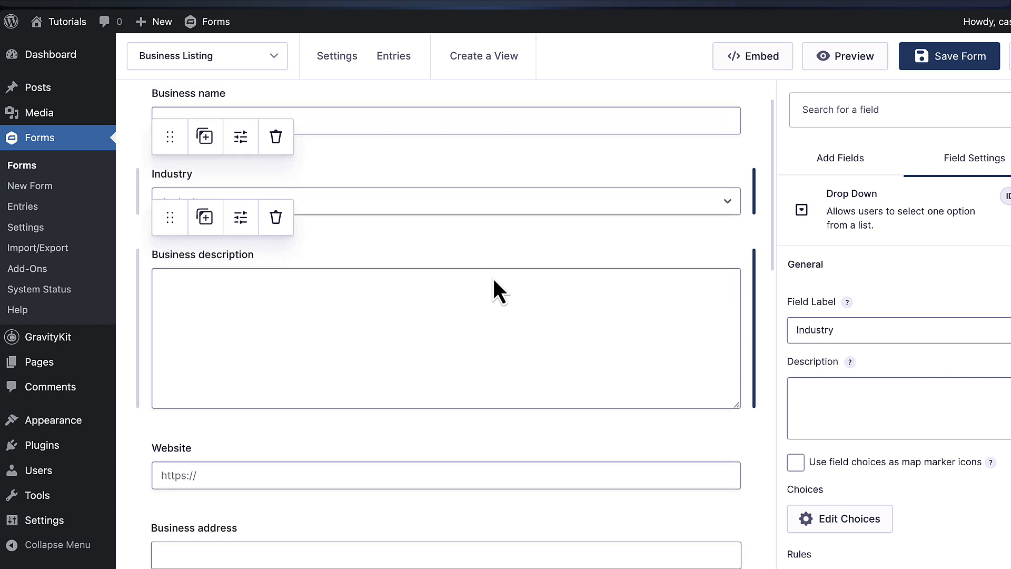
pyautogui.scroll(-6, 415, 232)
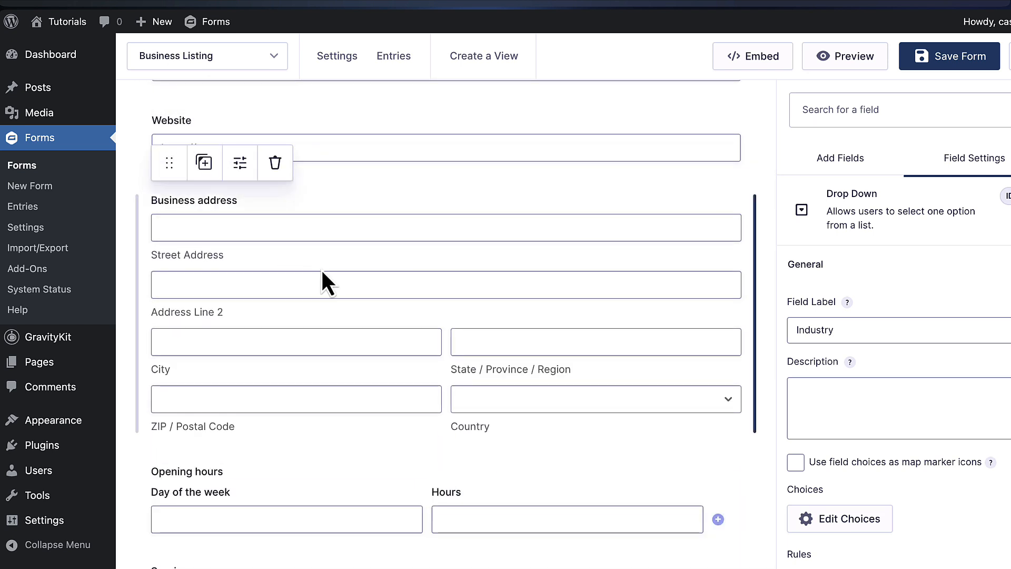
pyautogui.scroll(-5, 320, 268)
pyautogui.scroll(-3, 293, 271)
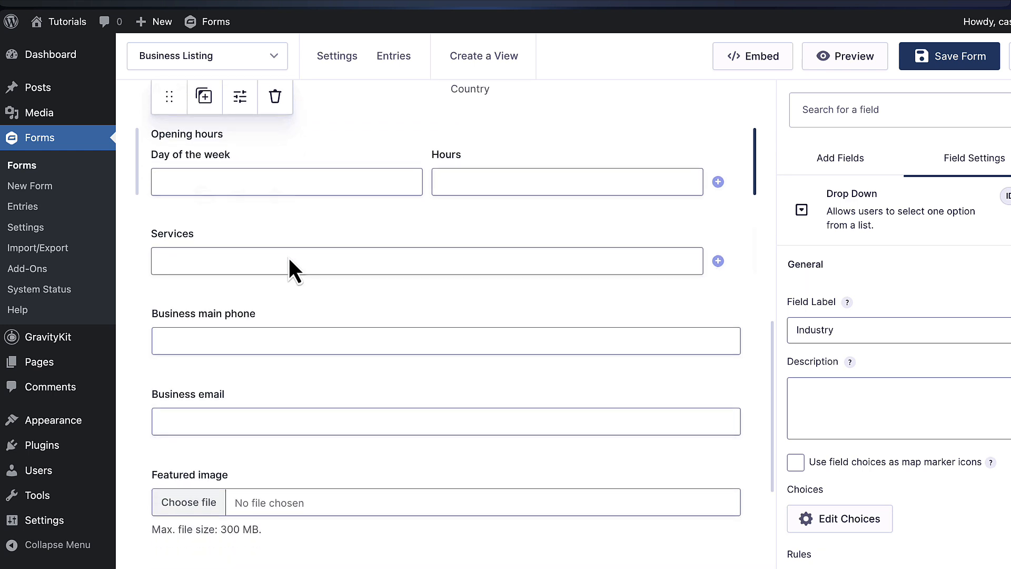
pyautogui.scroll(-1, 212, 243)
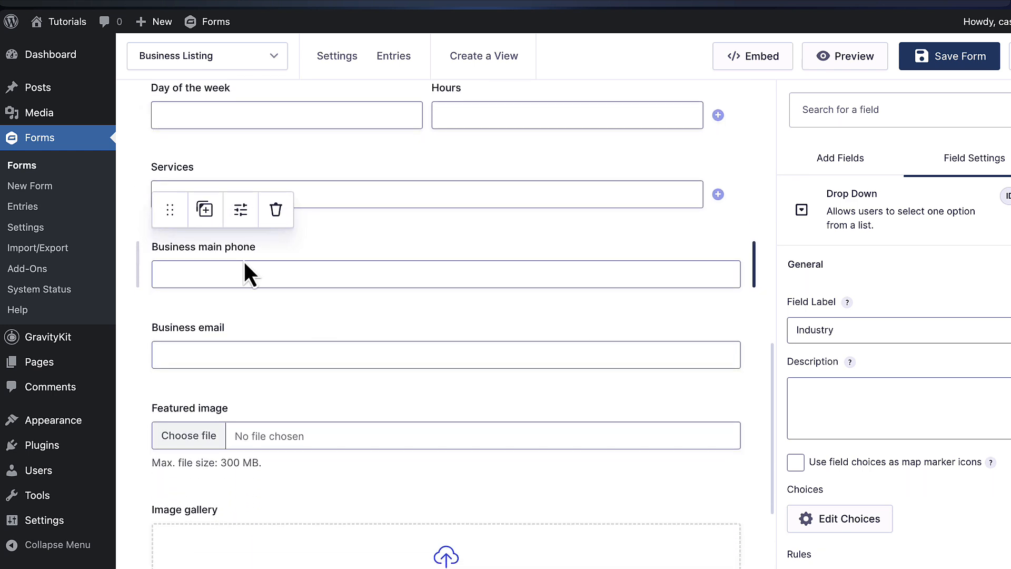
pyautogui.scroll(-2, 248, 266)
pyautogui.scroll(-2, 265, 263)
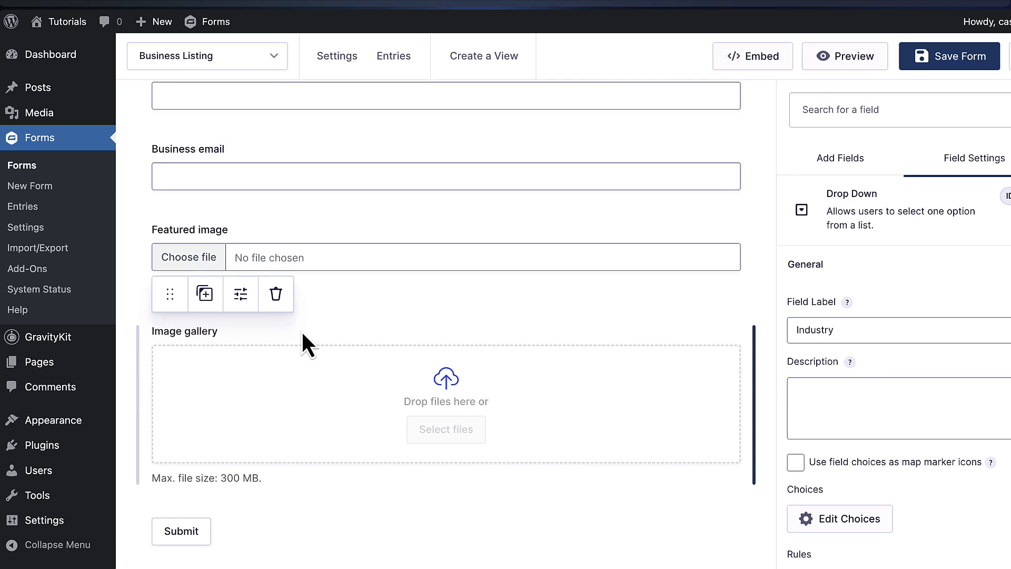
pyautogui.scroll(5, 487, 284)
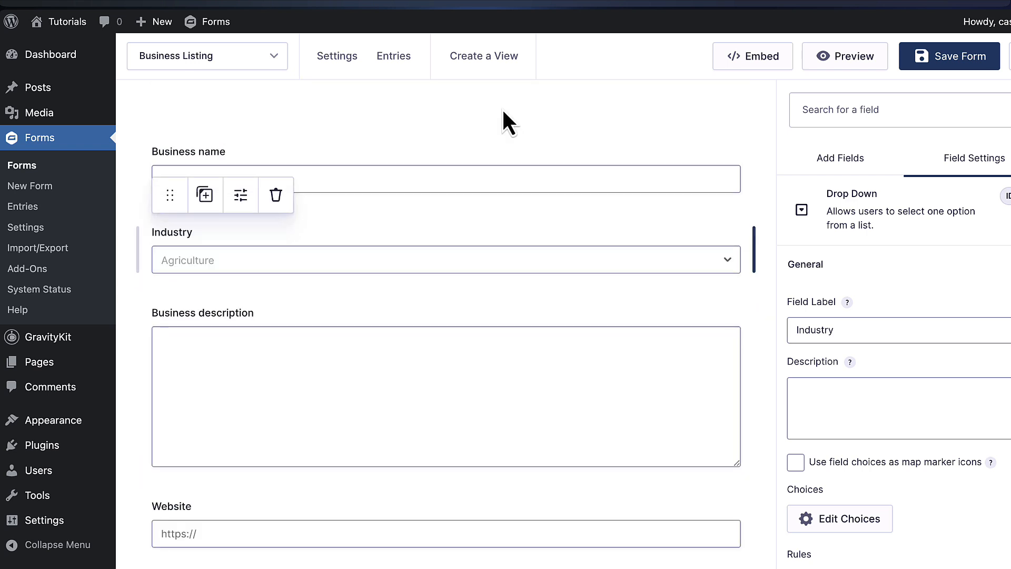
# Embed the form in a new page named 'Business listing form'
pyautogui.click(758, 58)
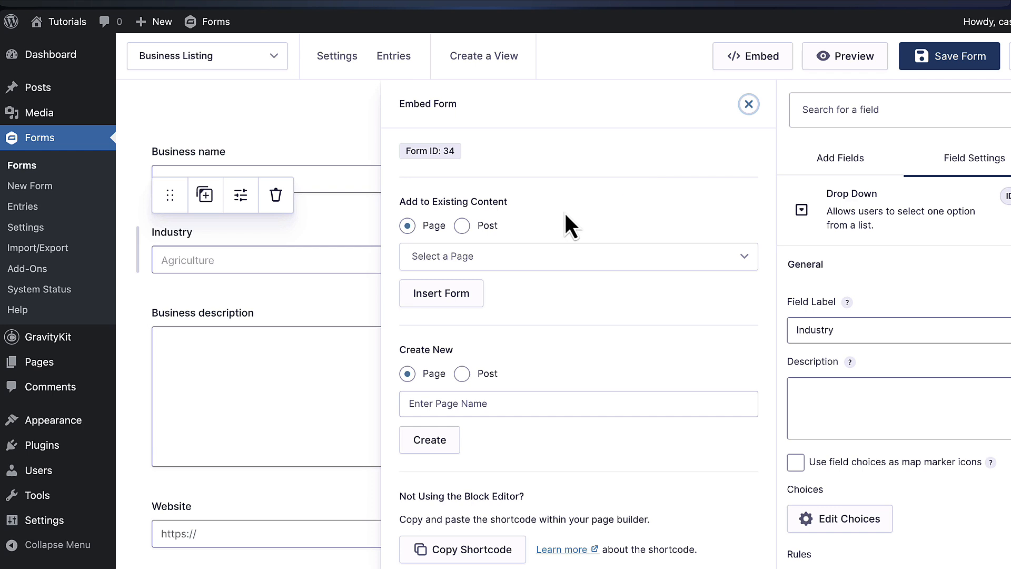
pyautogui.click(437, 406)
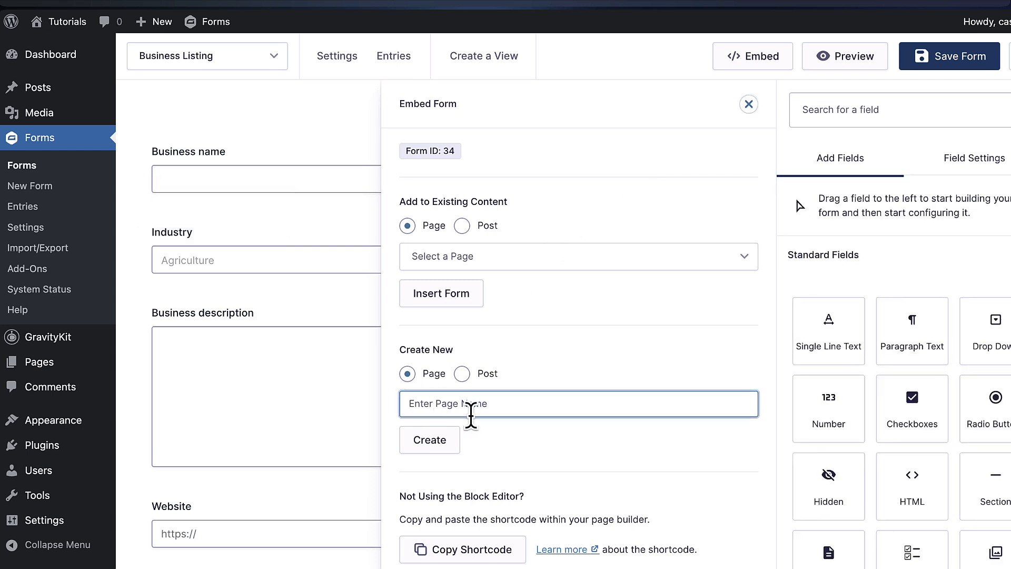
pyautogui.write('Business listing form')
pyautogui.click(442, 444)
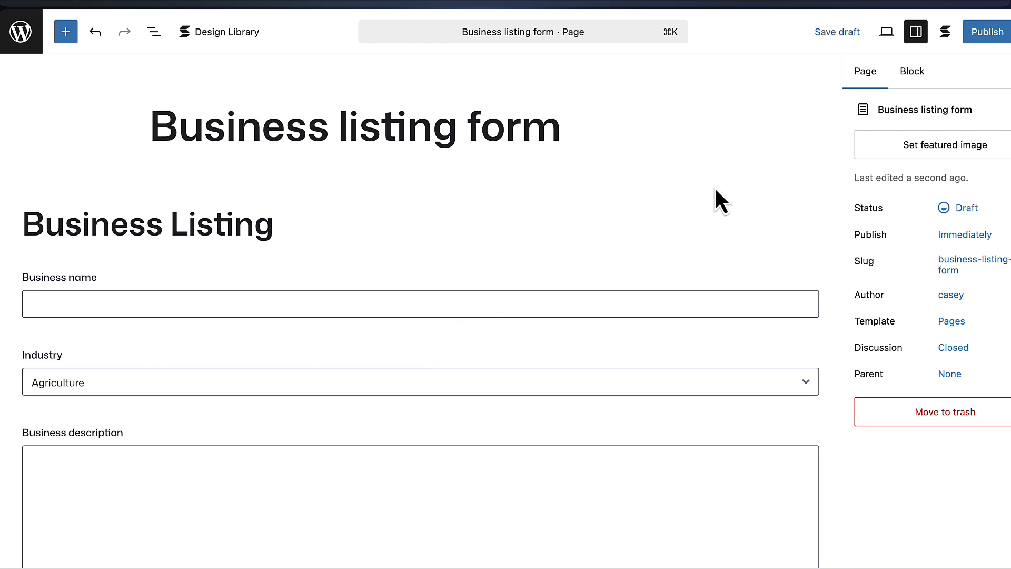
# Publish the Business listing form page and view it on the site
pyautogui.click(987, 34)
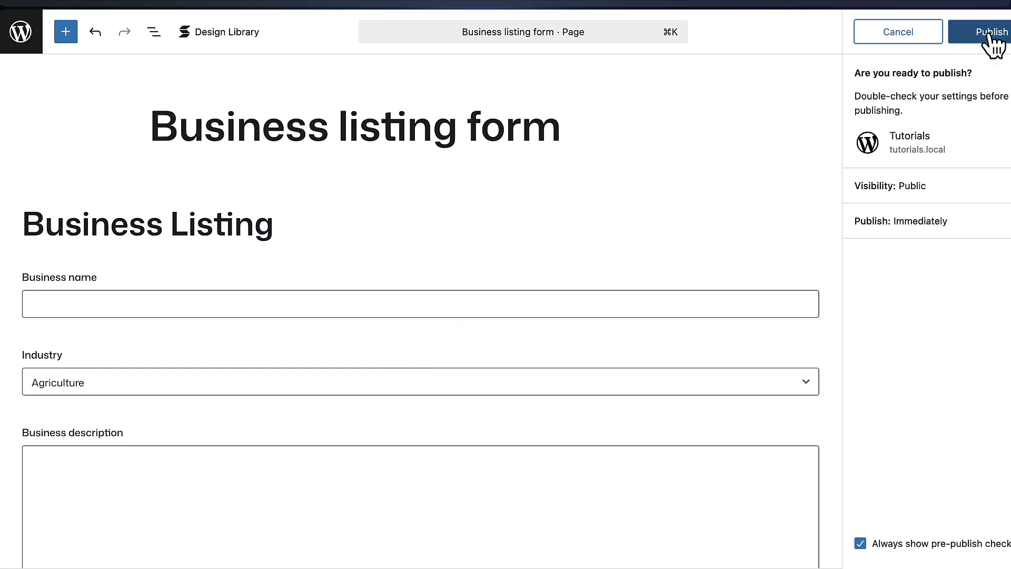
pyautogui.click(988, 35)
pyautogui.click(913, 197)
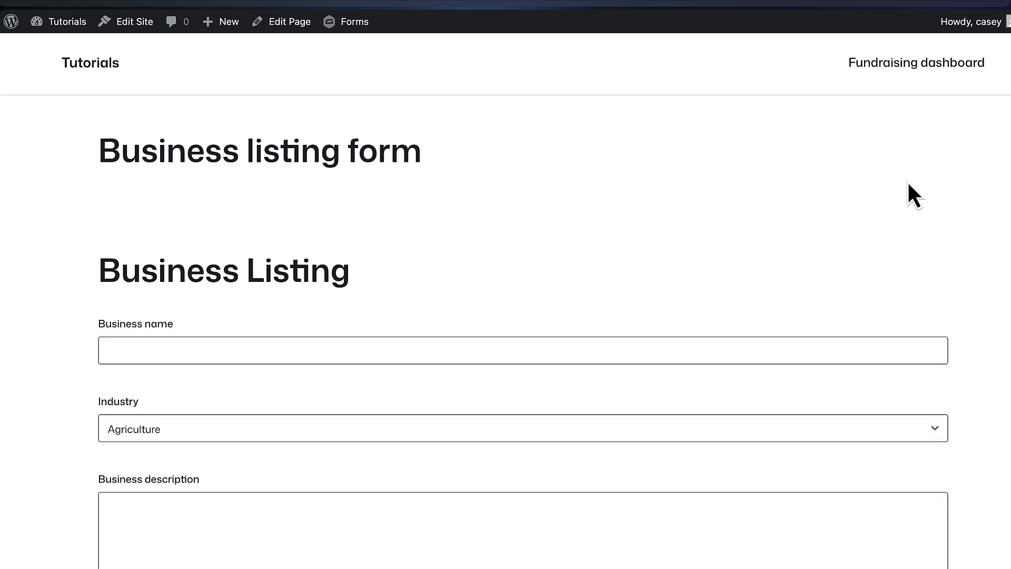
pyautogui.scroll(-3, 907, 184)
pyautogui.scroll(-8, 930, 182)
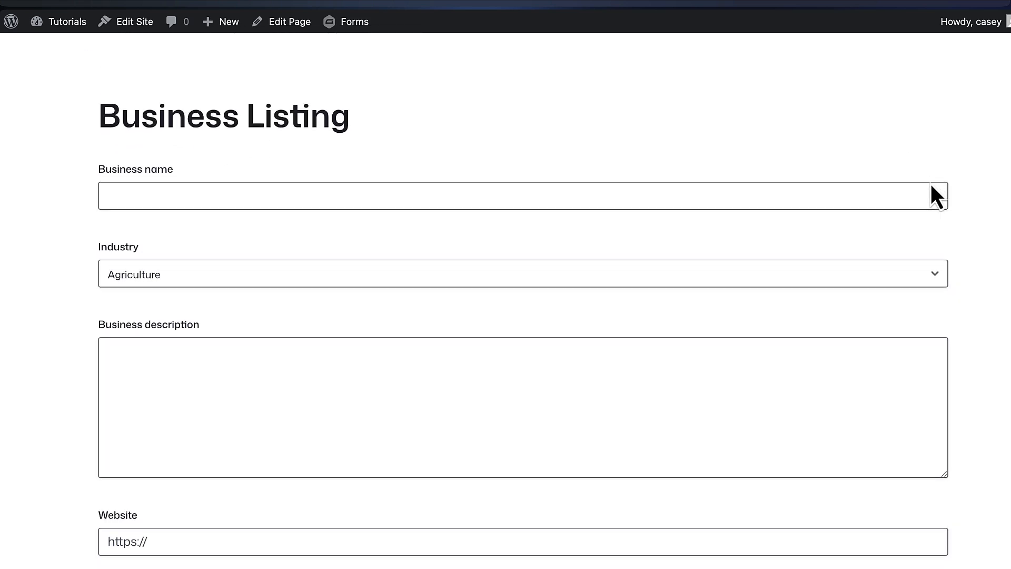
pyautogui.scroll(-5, 930, 182)
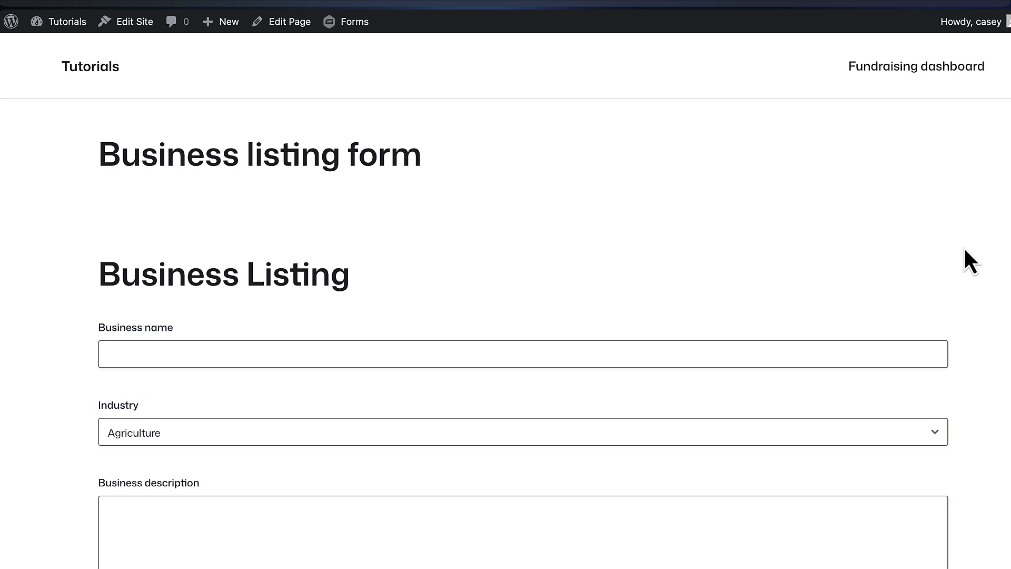
pyautogui.scroll(-1, 964, 247)
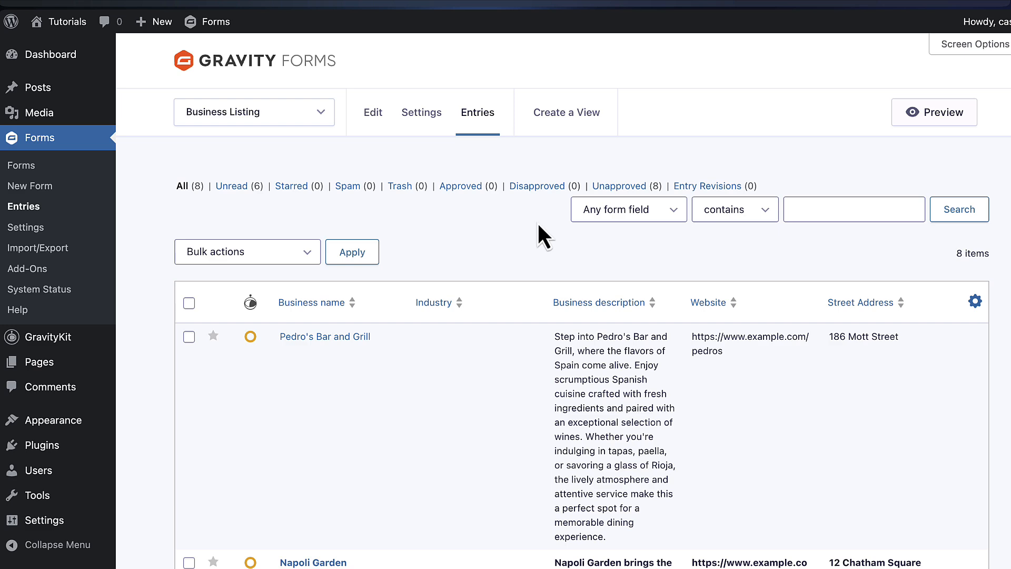
pyautogui.scroll(-1, 534, 224)
pyautogui.scroll(-5, 511, 211)
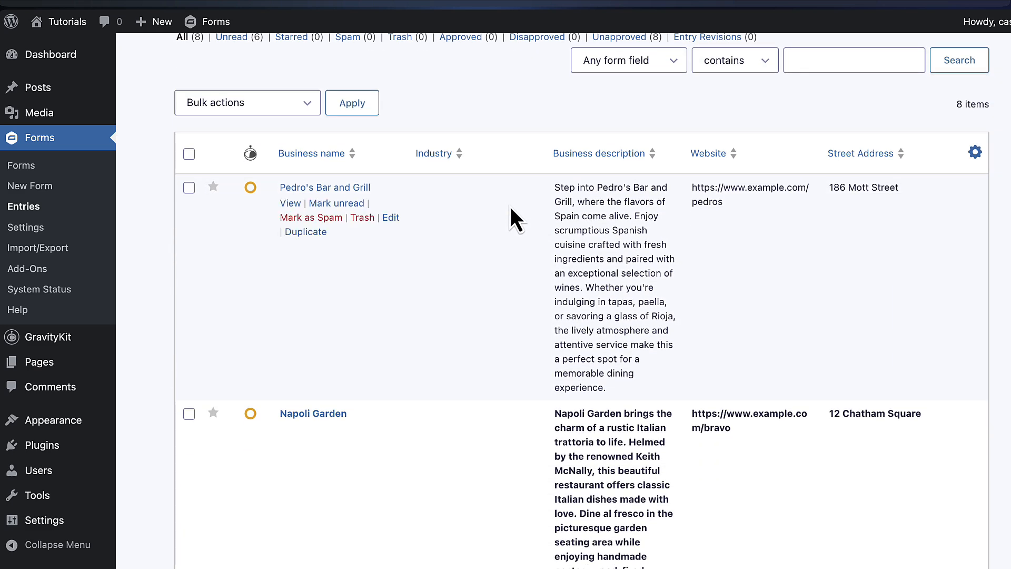
pyautogui.scroll(-7, 509, 207)
pyautogui.click(292, 231)
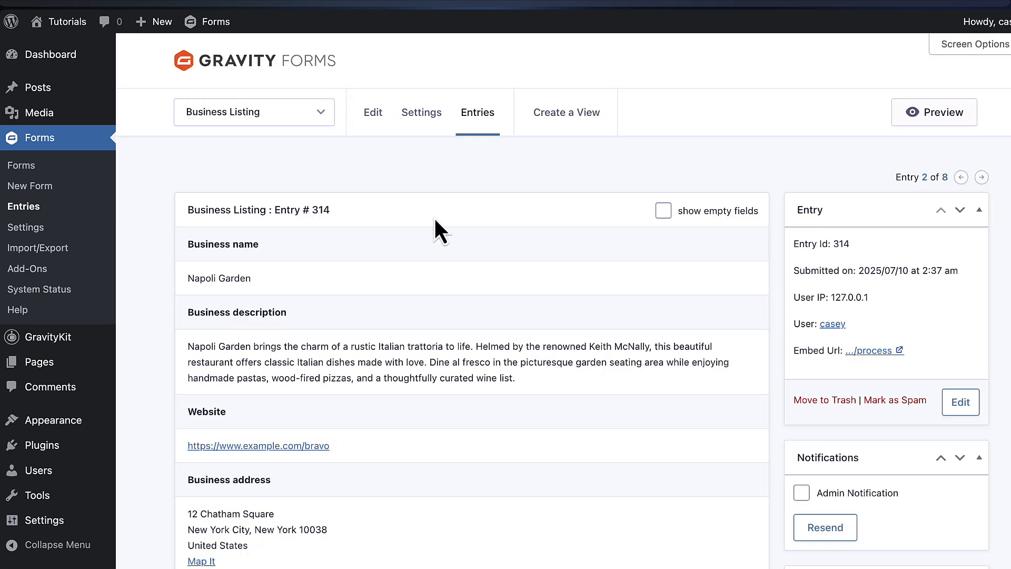
pyautogui.scroll(-4, 538, 212)
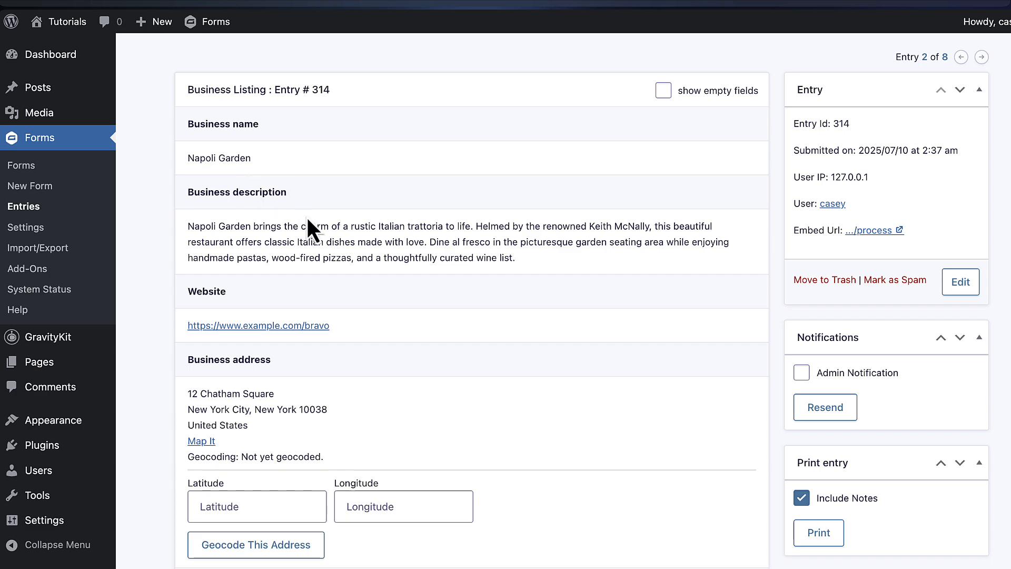
pyautogui.scroll(-4, 313, 226)
pyautogui.scroll(-11, 285, 230)
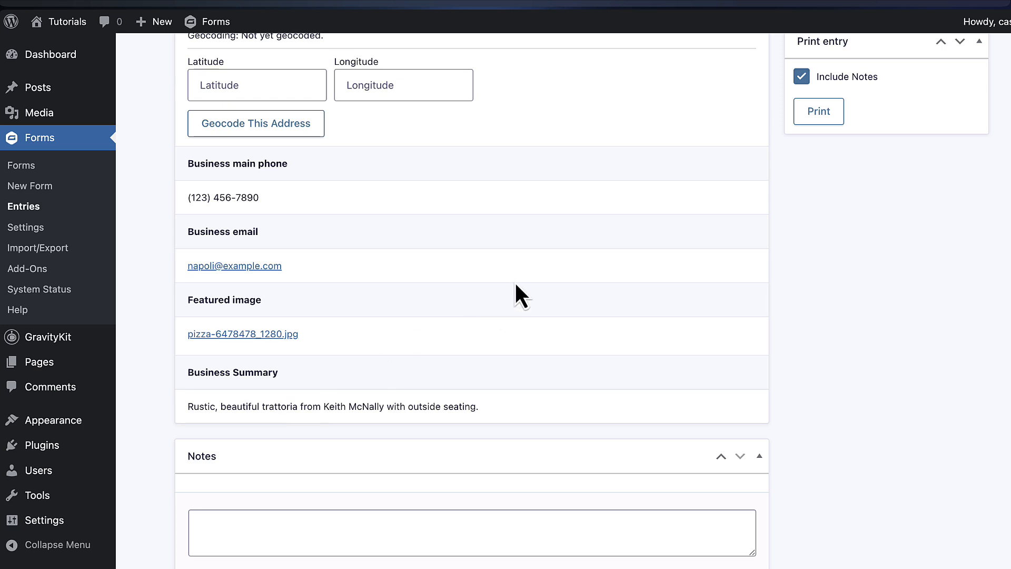
pyautogui.scroll(5, 515, 285)
pyautogui.scroll(5, 515, 284)
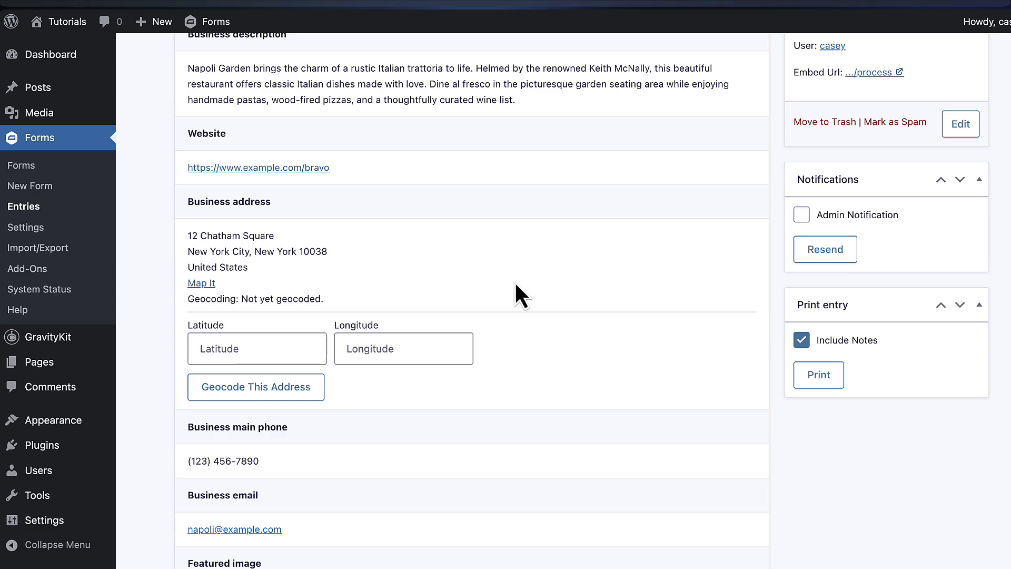
pyautogui.scroll(10, 515, 285)
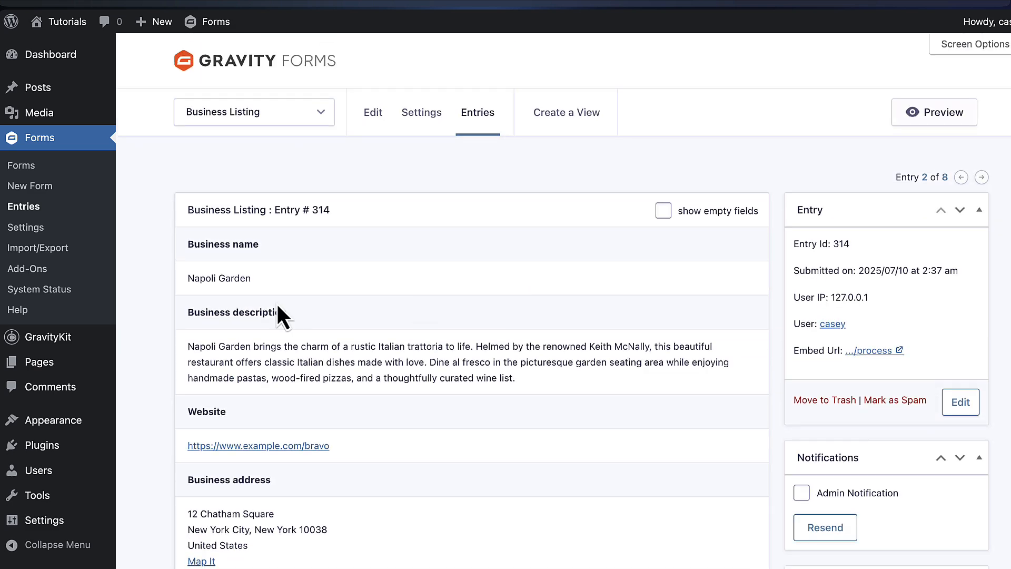
# Create a View titled 'Business directory' and open the Data Source list of forms
pyautogui.moveTo(73, 343)
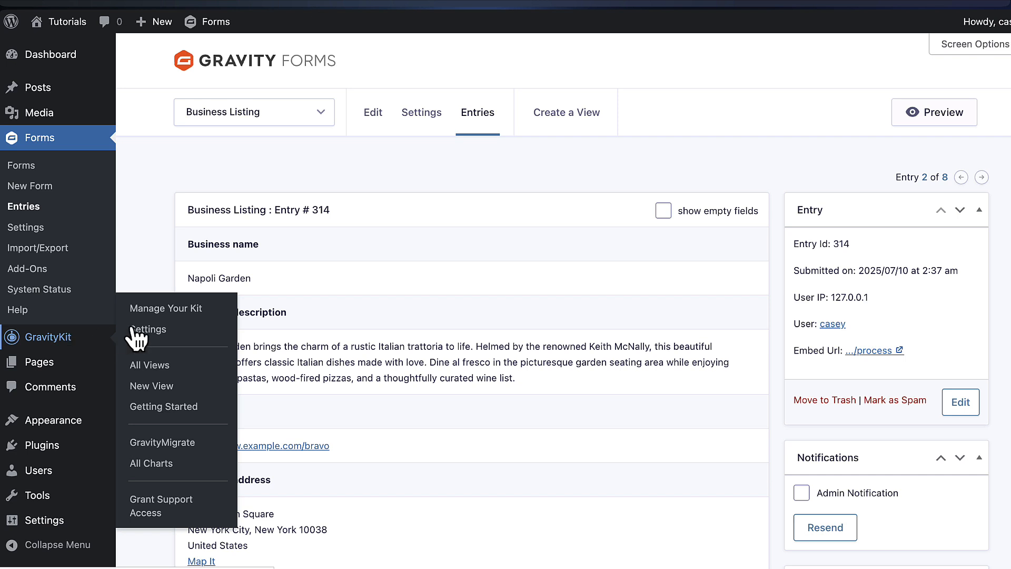
pyautogui.click(169, 389)
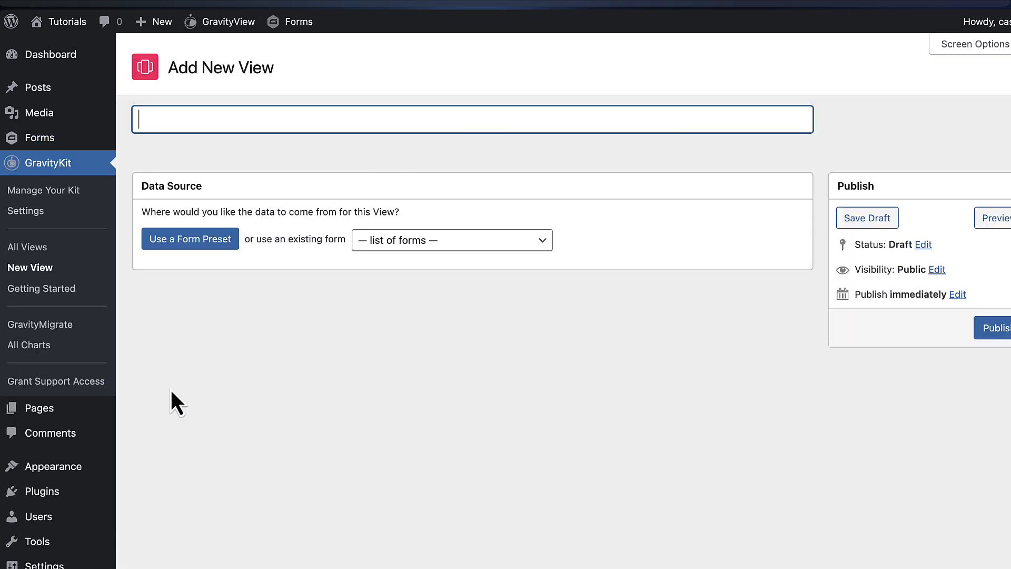
pyautogui.write('Business directory')
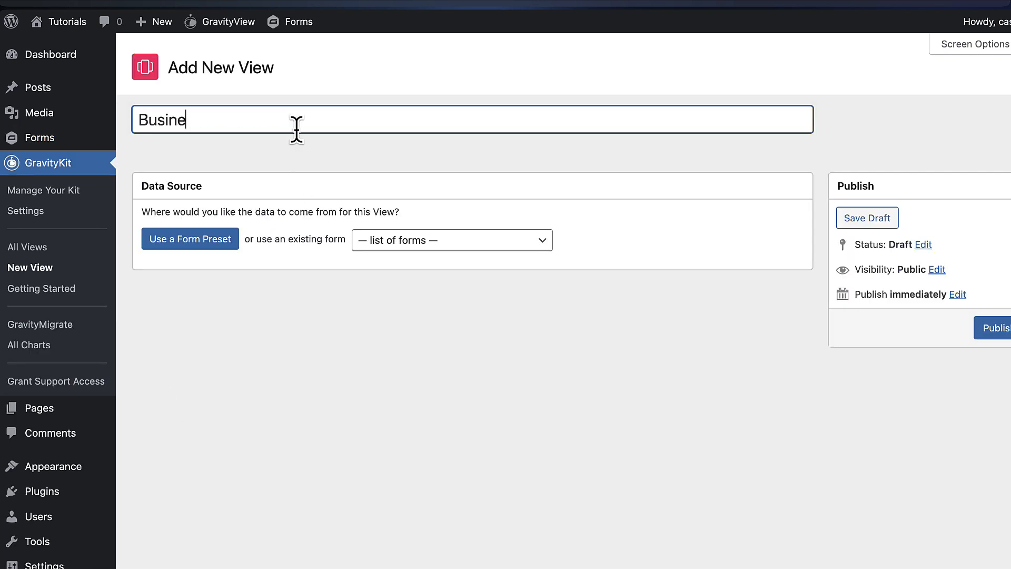
pyautogui.click(677, 227)
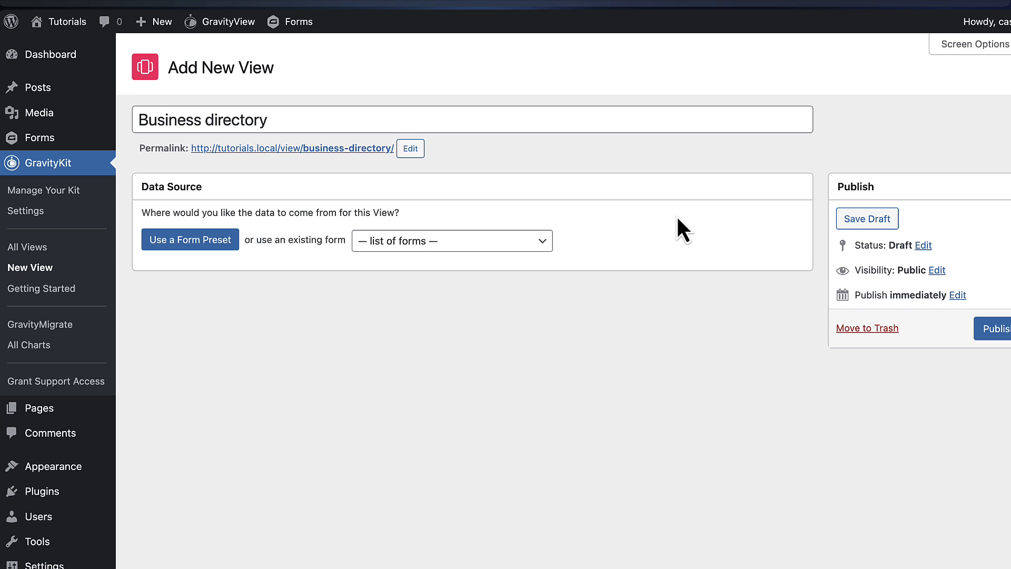
pyautogui.click(550, 244)
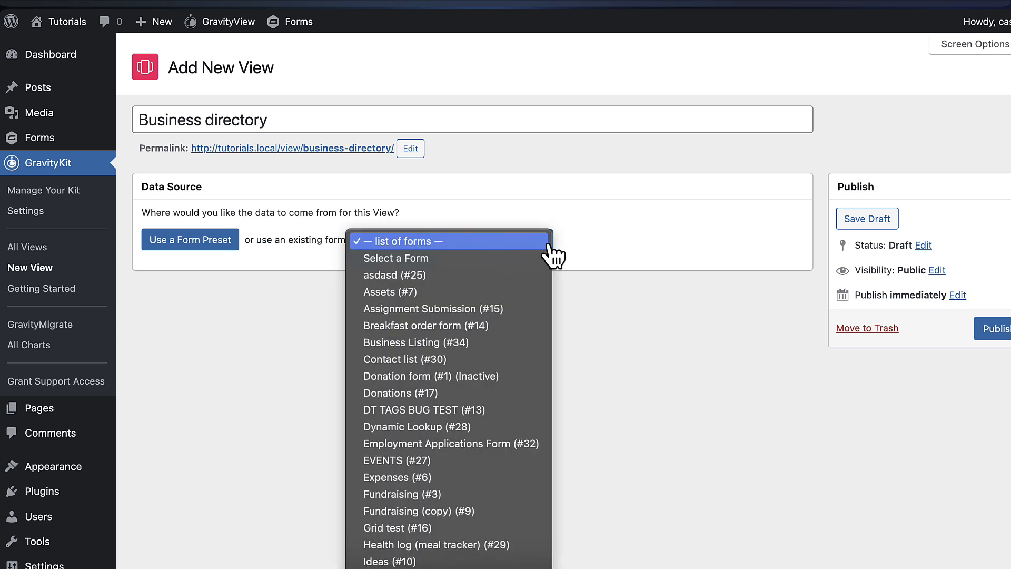
# Use Business Listing (#34) as the View's form and review the Table-to-DIY View type cards
pyautogui.click(482, 343)
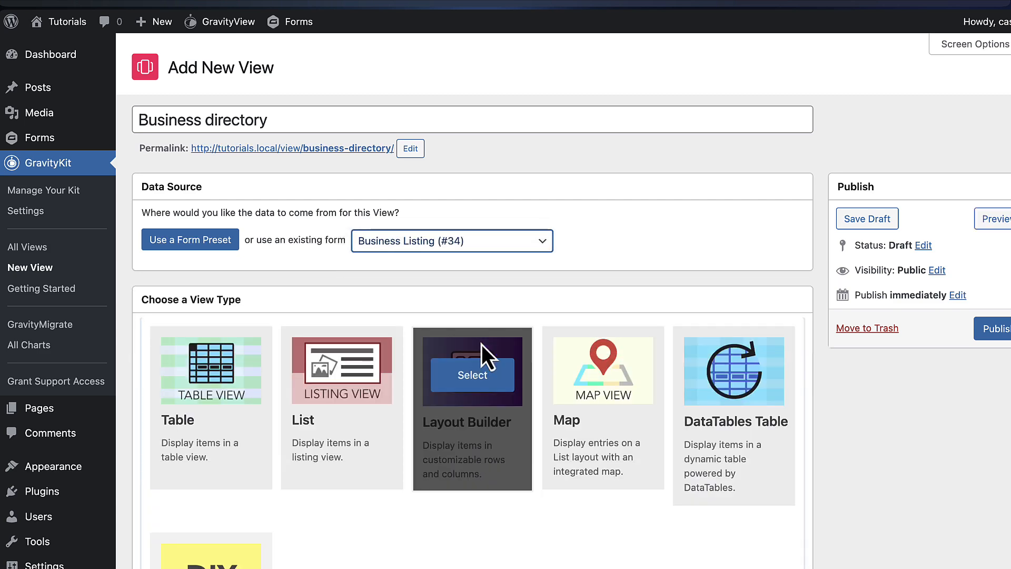
pyautogui.scroll(-3, 826, 391)
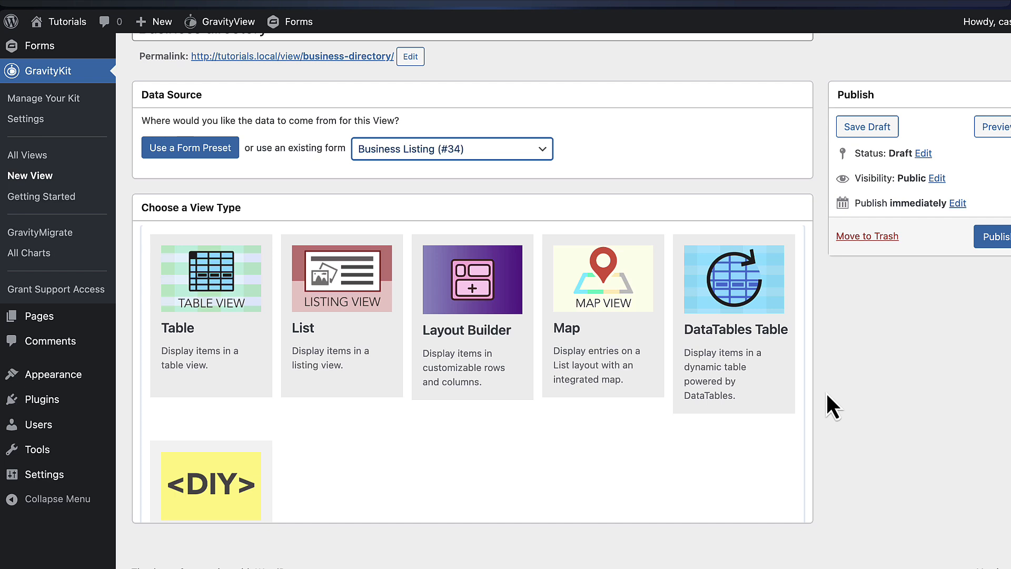
pyautogui.click(274, 210)
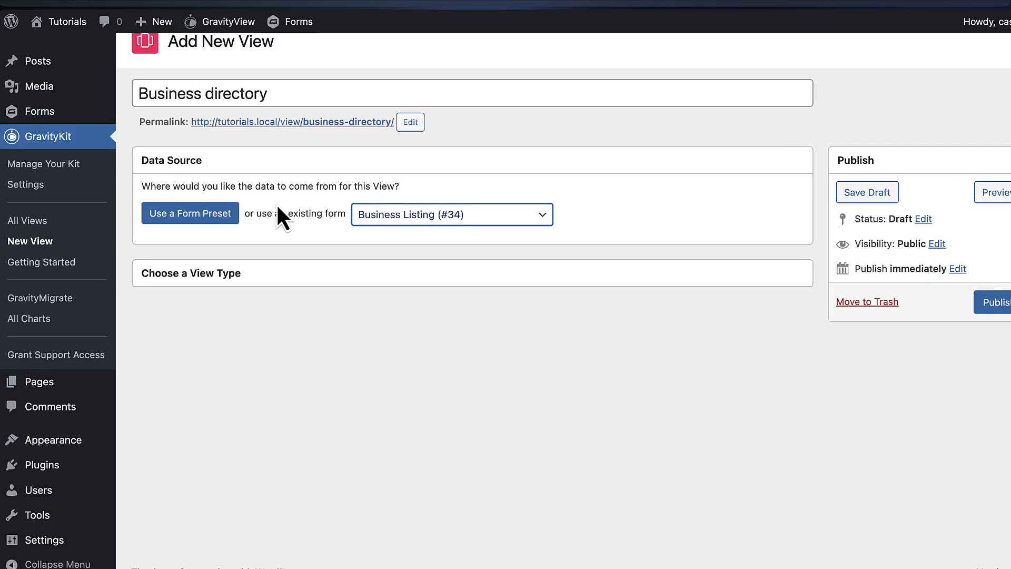
pyautogui.click(251, 272)
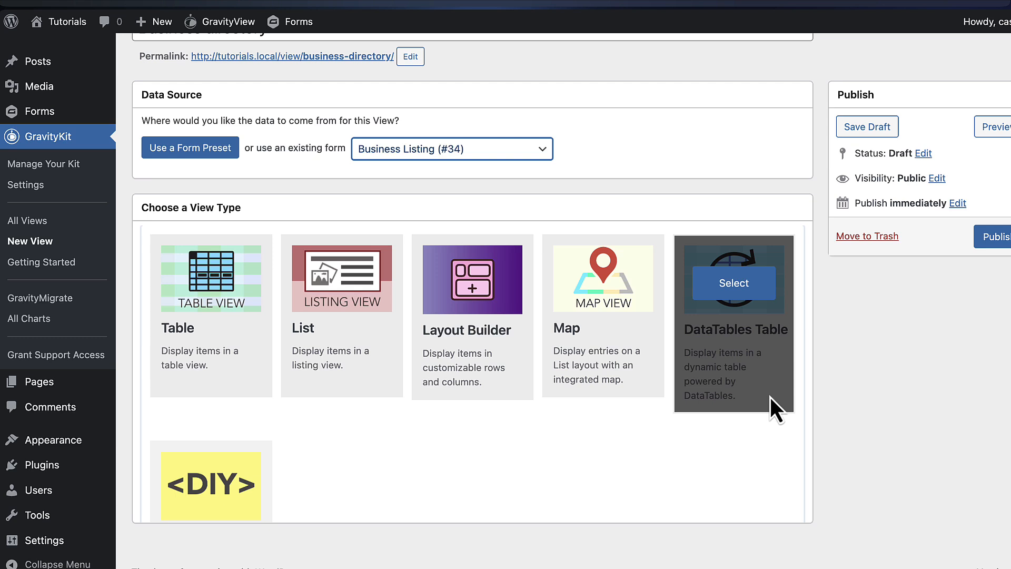
pyautogui.scroll(-1, 439, 437)
pyautogui.scroll(-3, 437, 433)
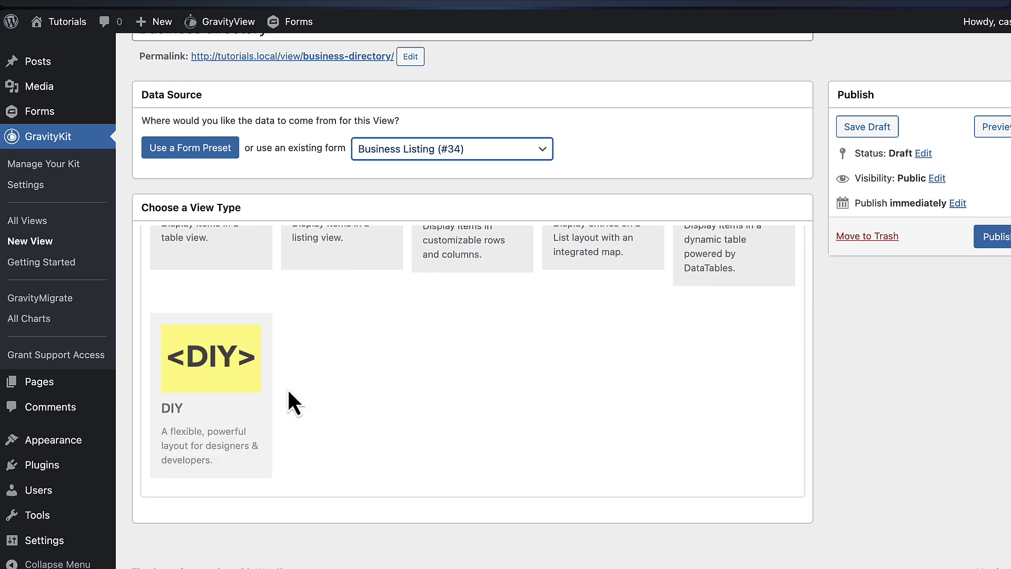
pyautogui.scroll(5, 374, 391)
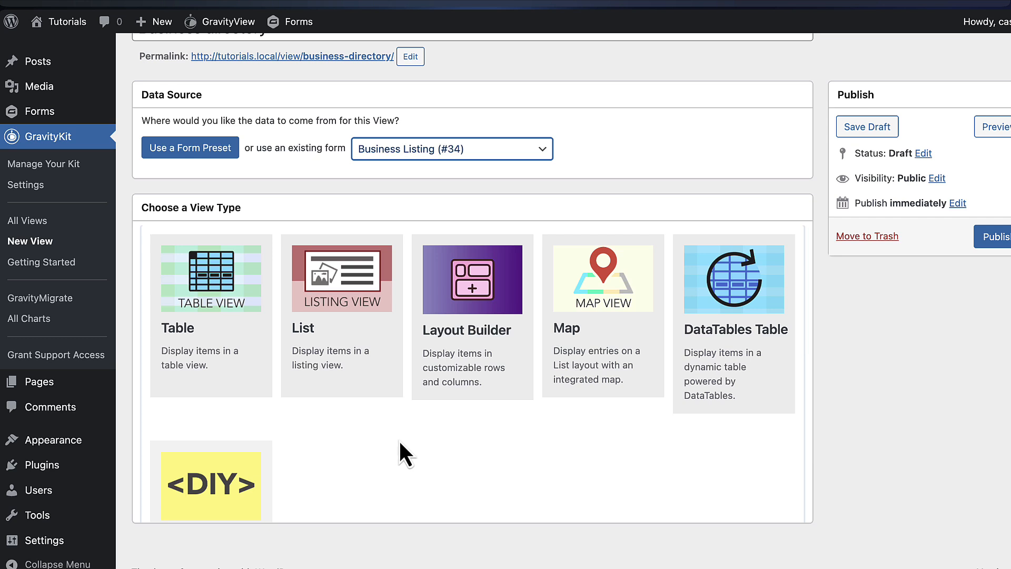
# Choose List as the Business directory View type
pyautogui.moveTo(371, 353)
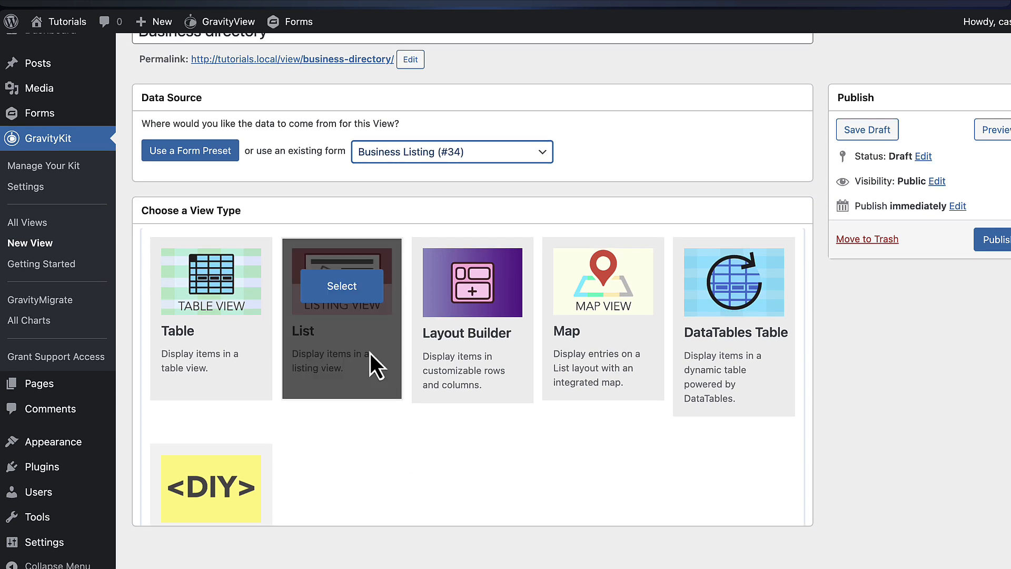
pyautogui.click(358, 300)
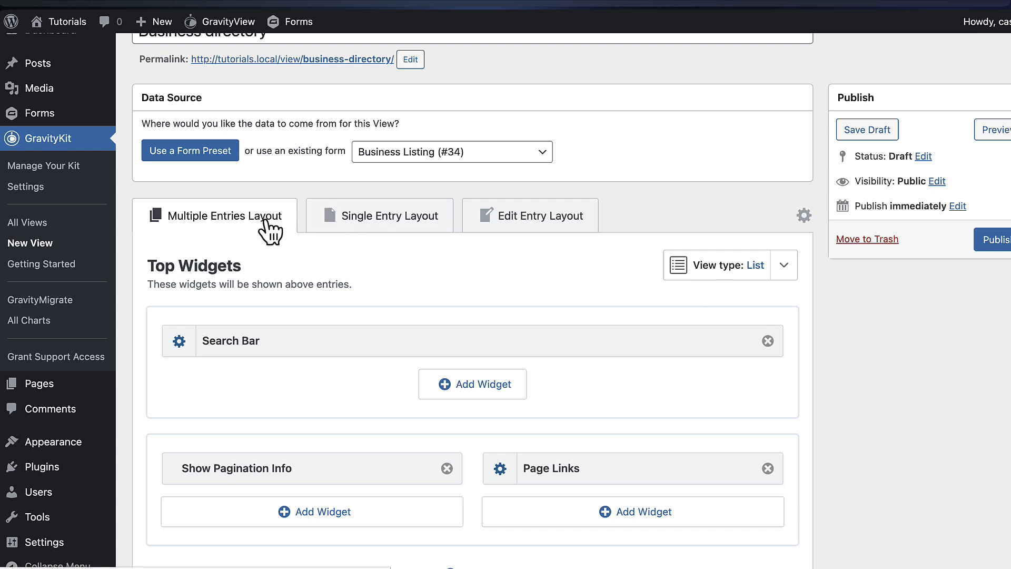
pyautogui.scroll(-1, 263, 219)
pyautogui.scroll(-1, 263, 222)
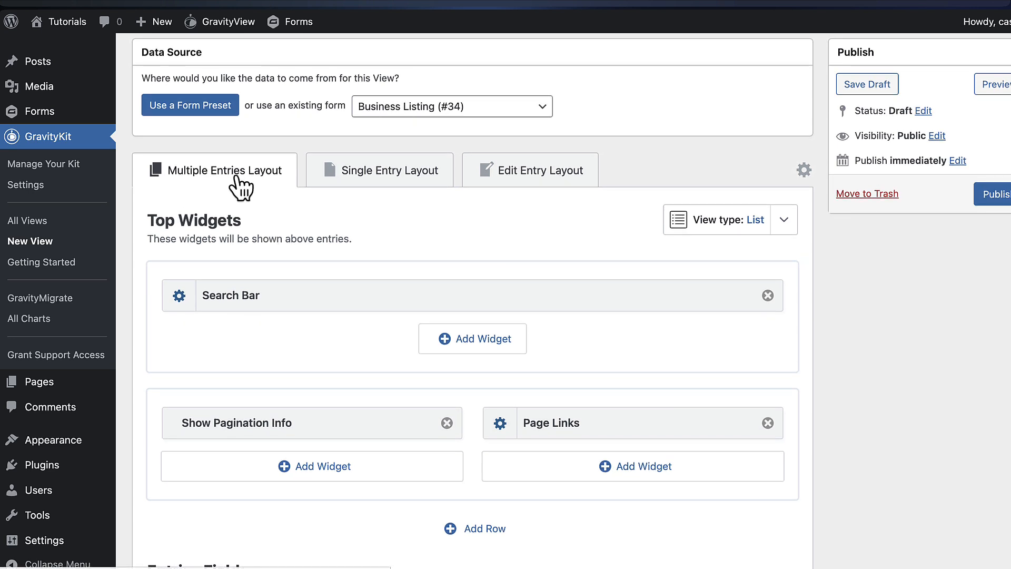
# Review the Multiple Entries, Single Entry and Edit Entry layout tabs
pyautogui.click(396, 185)
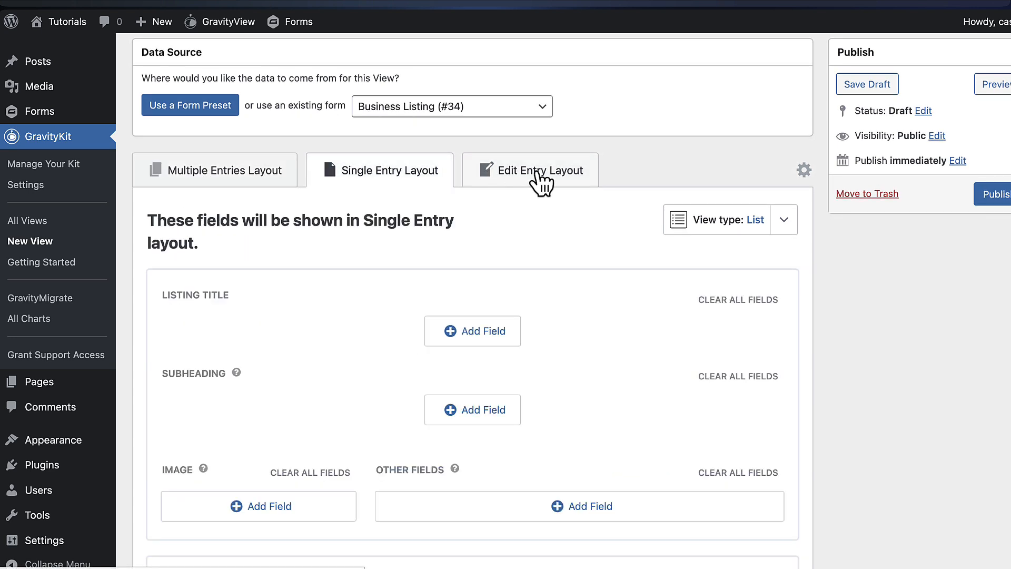
pyautogui.click(547, 182)
pyautogui.click(260, 180)
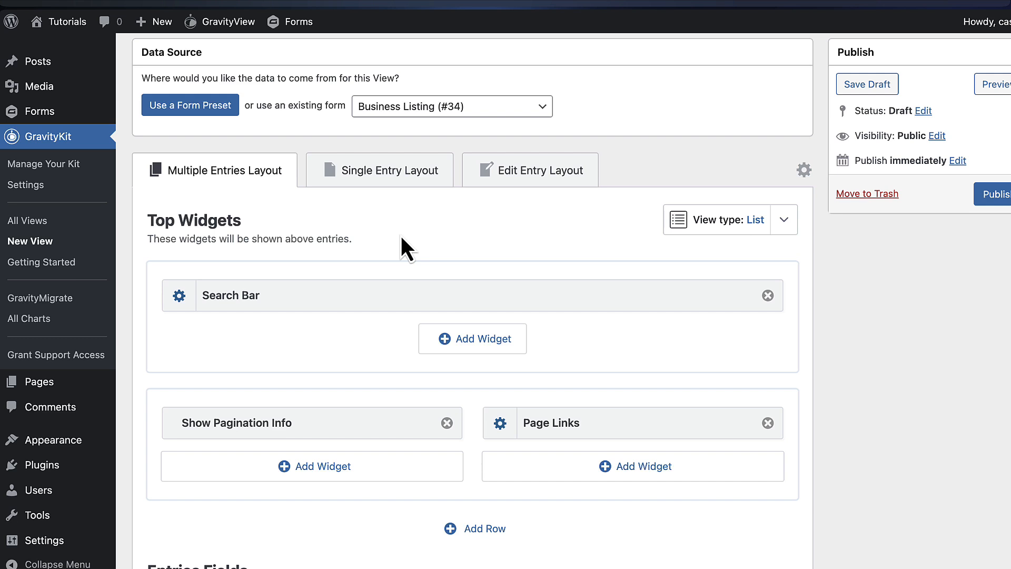
pyautogui.click(369, 179)
pyautogui.click(244, 179)
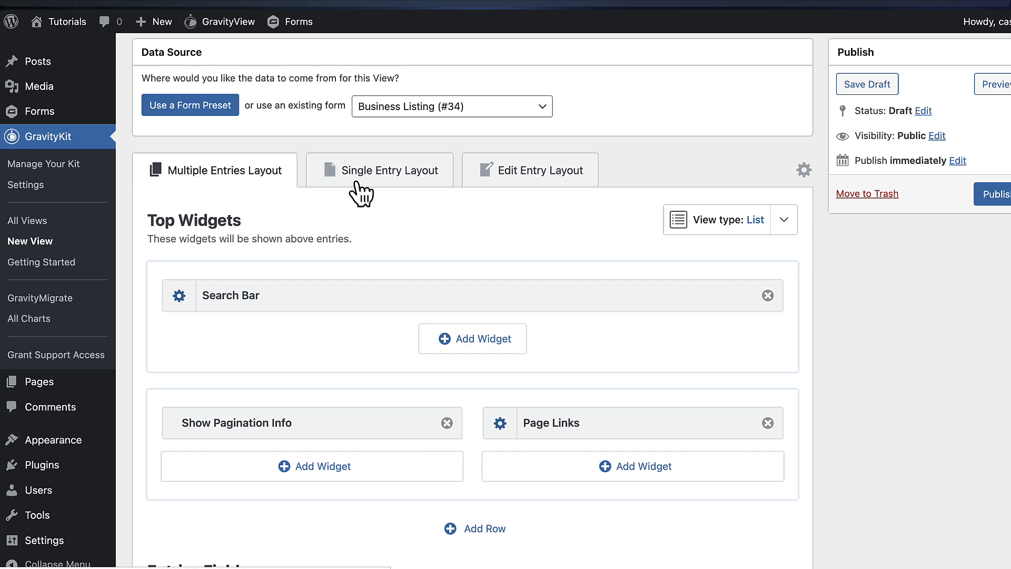
pyautogui.click(387, 182)
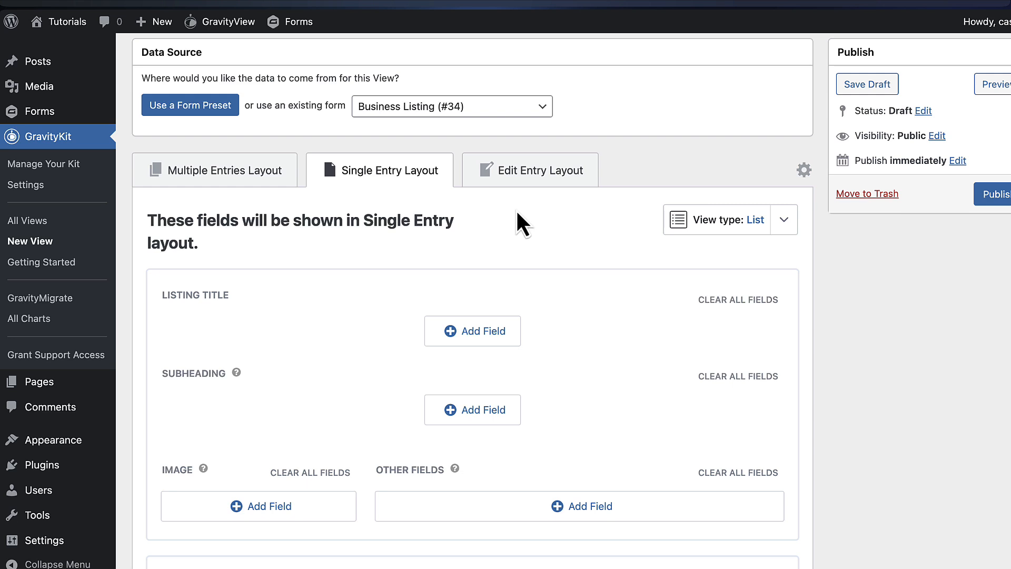
pyautogui.click(552, 179)
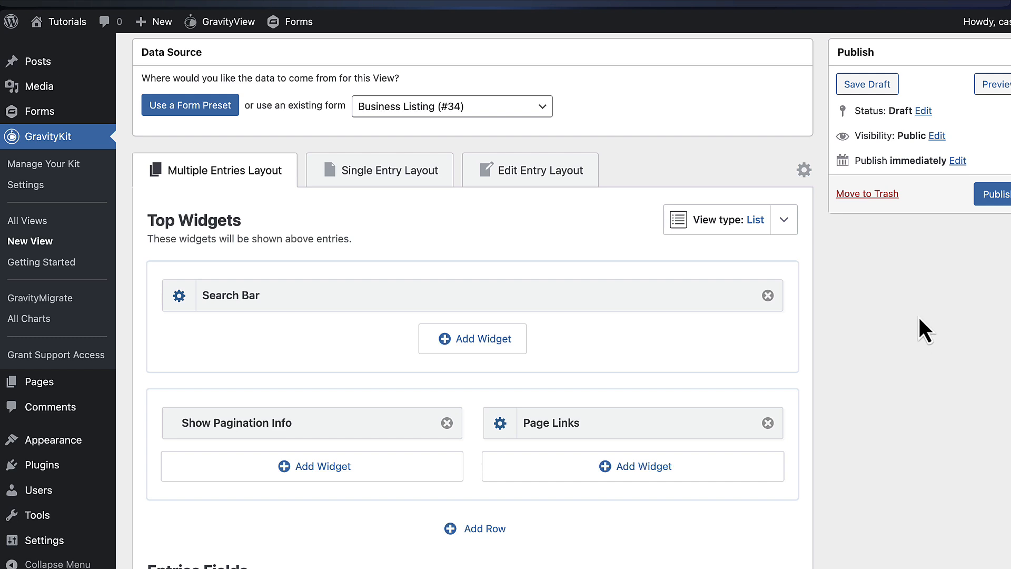
# Remove the Show Pagination Info and Page Links widgets, leaving only the Search Bar
pyautogui.scroll(-2, 909, 320)
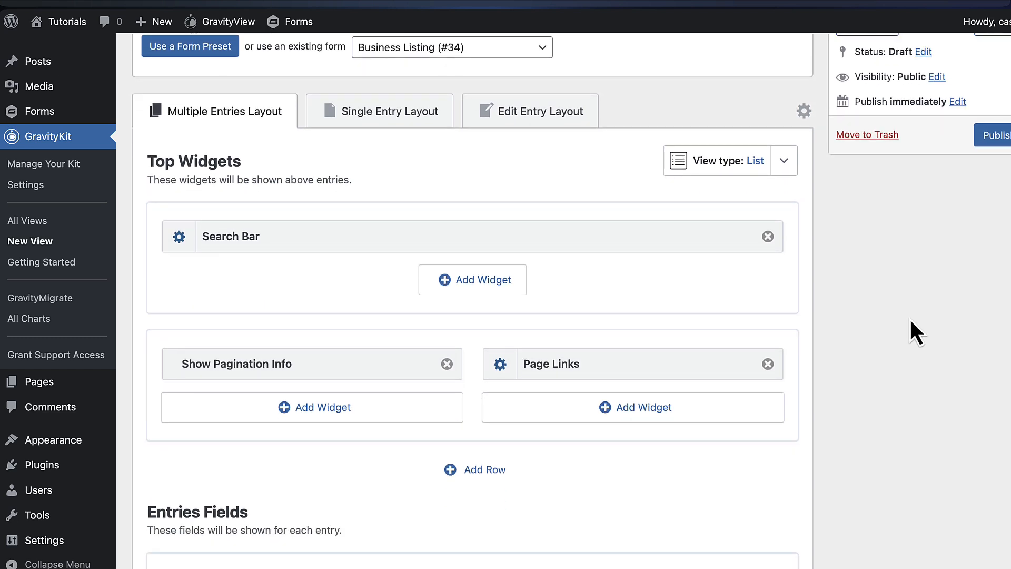
pyautogui.scroll(-2, 910, 319)
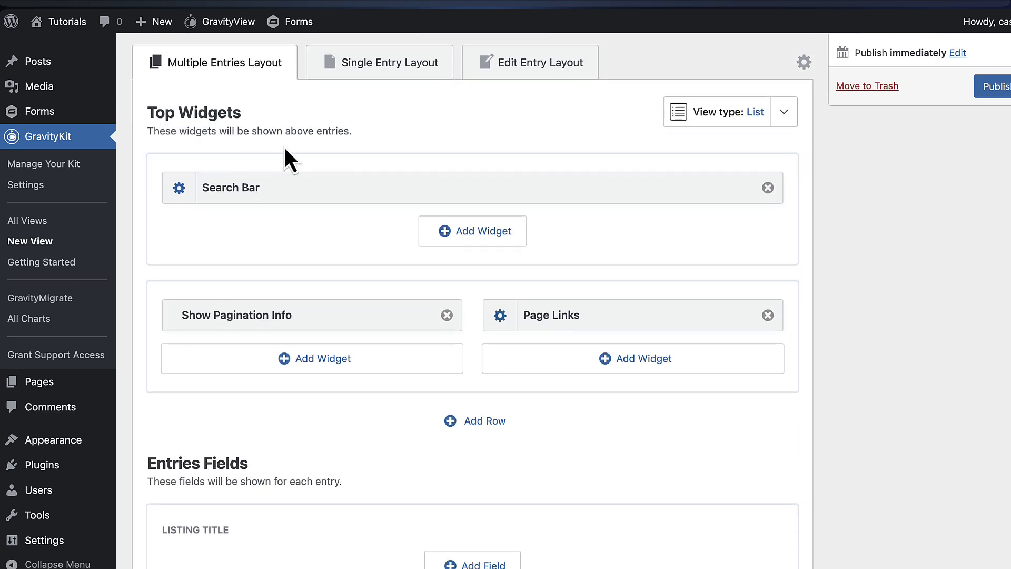
pyautogui.moveTo(268, 179)
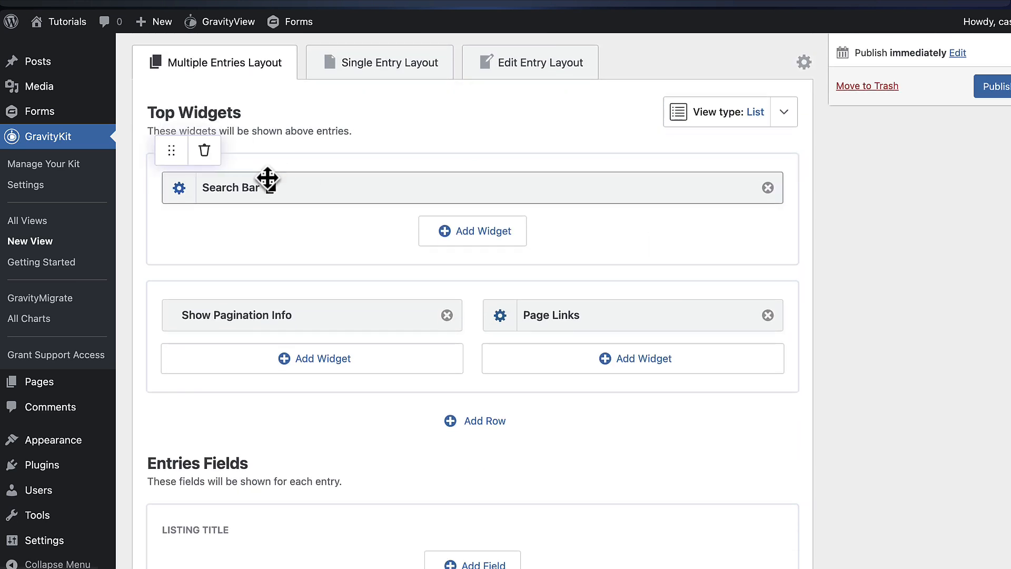
pyautogui.moveTo(287, 309)
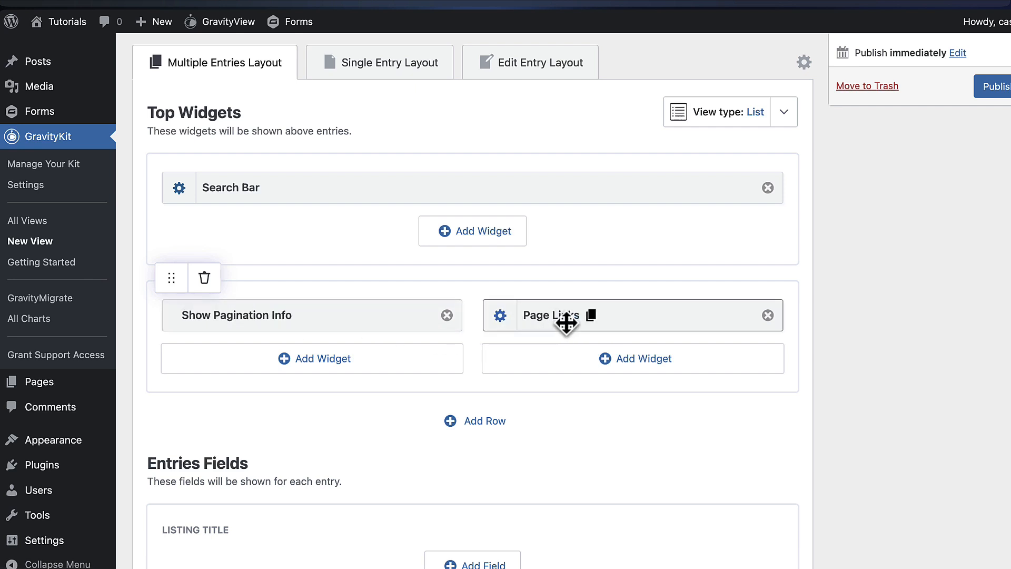
pyautogui.moveTo(568, 258)
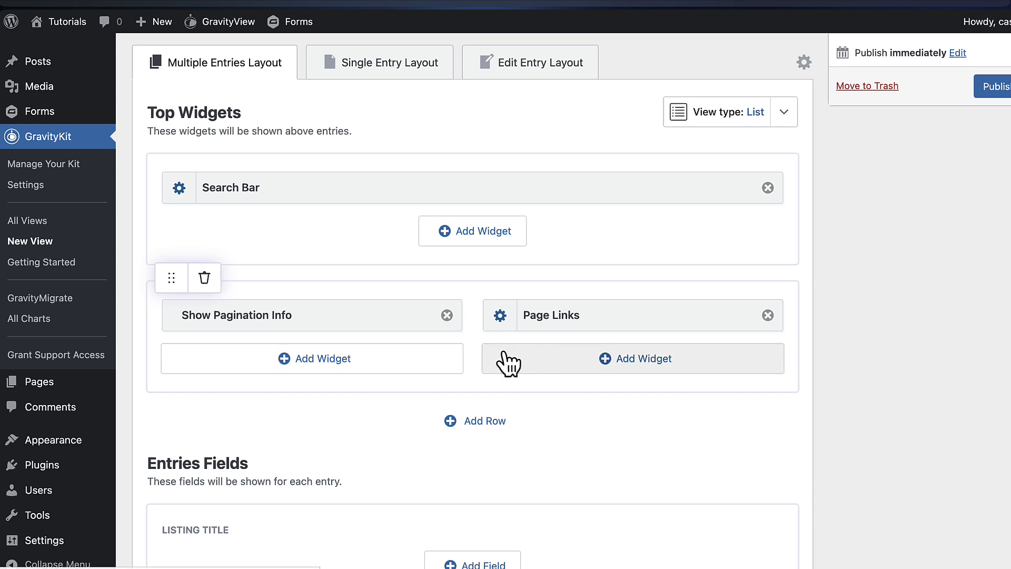
pyautogui.click(447, 315)
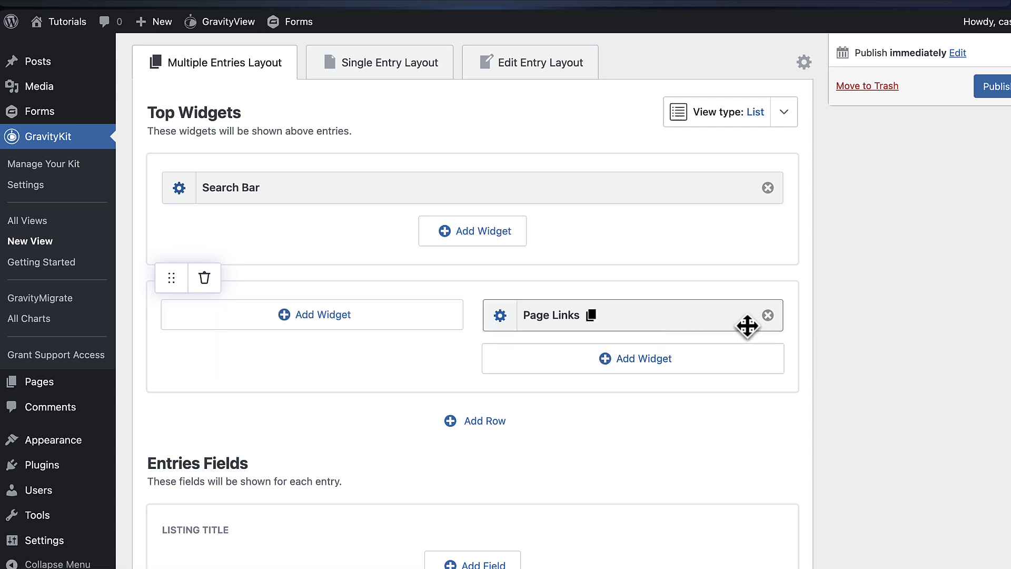
pyautogui.click(768, 315)
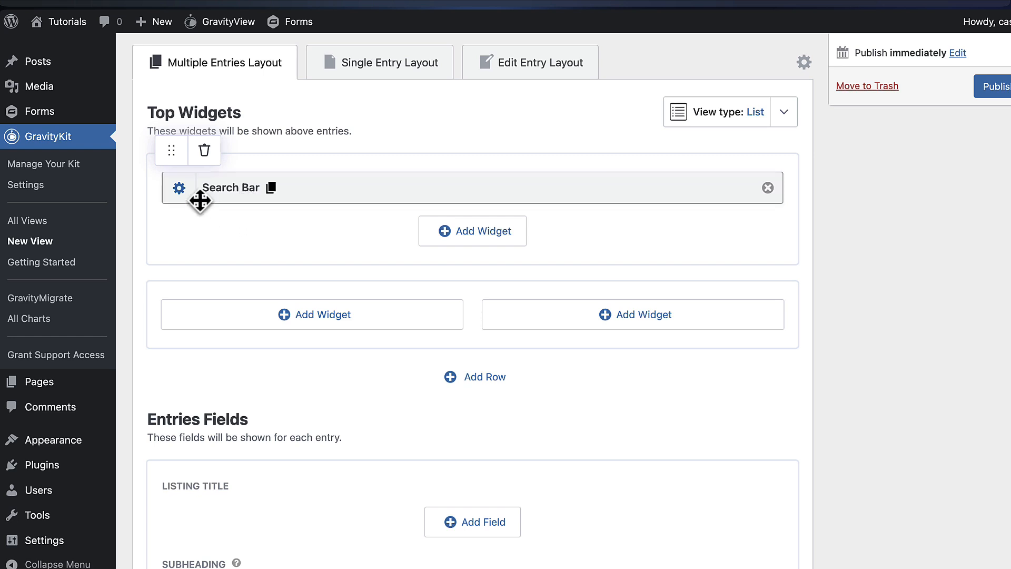
# In the Search Bar widget settings, add a second search field set to City
pyautogui.click(180, 189)
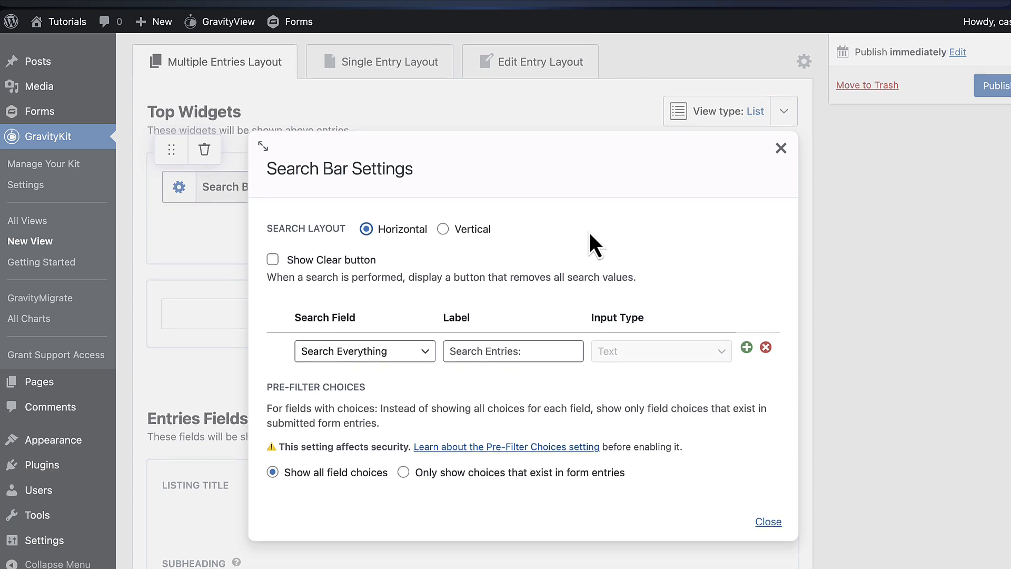
pyautogui.scroll(-2, 589, 231)
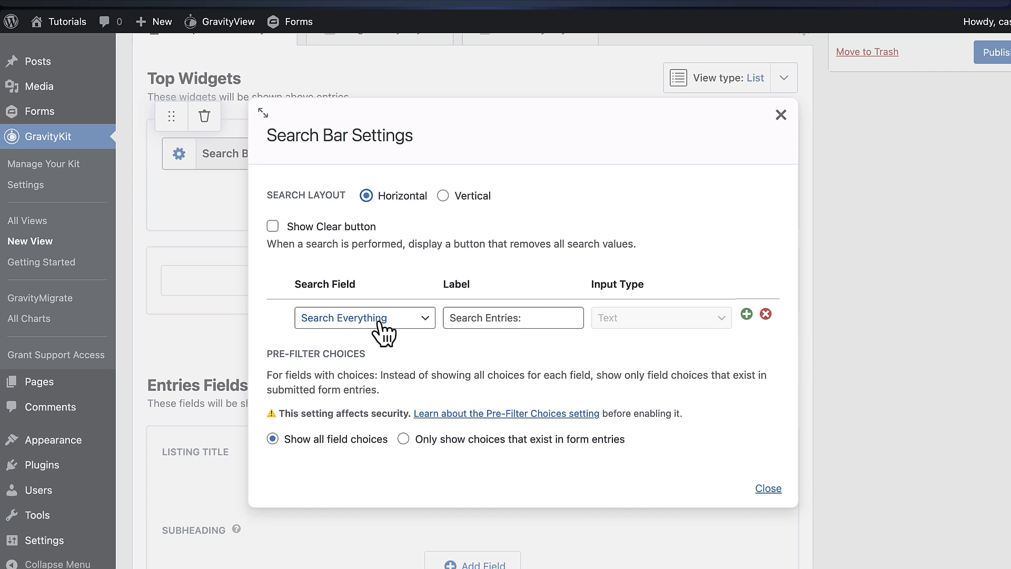
pyautogui.click(746, 314)
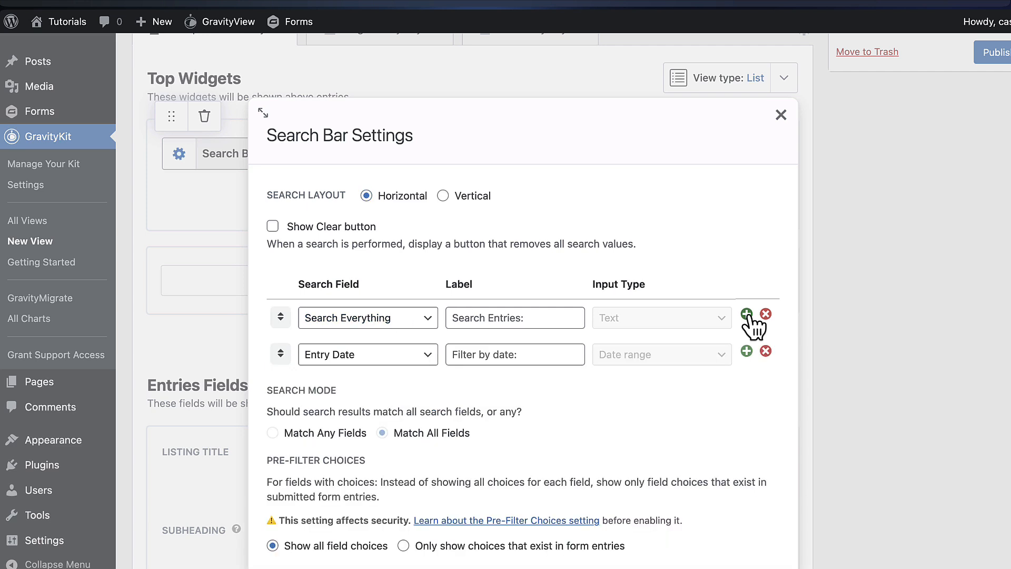
pyautogui.click(405, 361)
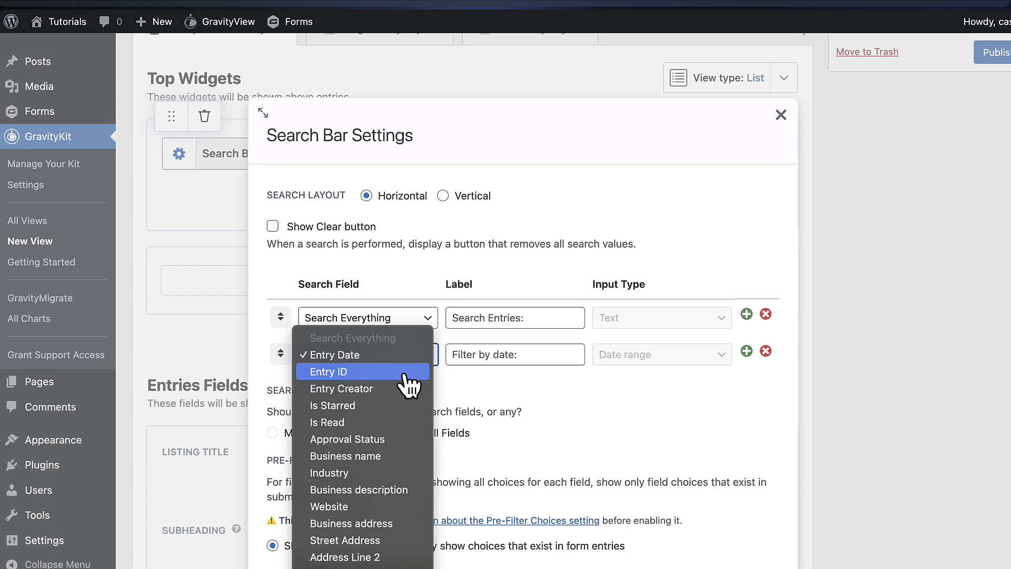
pyautogui.click(363, 566)
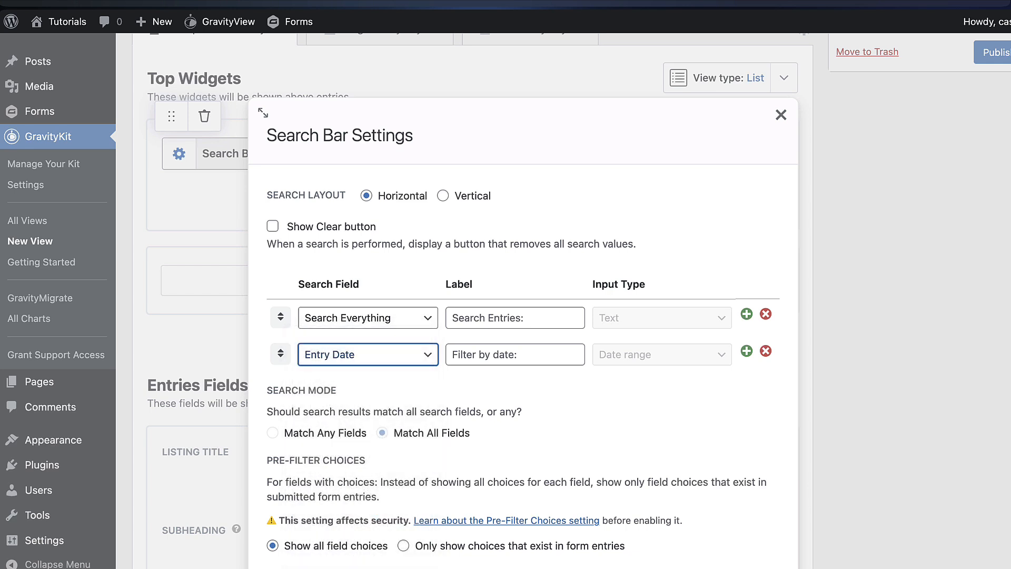
# Add Street Address and Industry as the third and fourth search fields
pyautogui.click(746, 351)
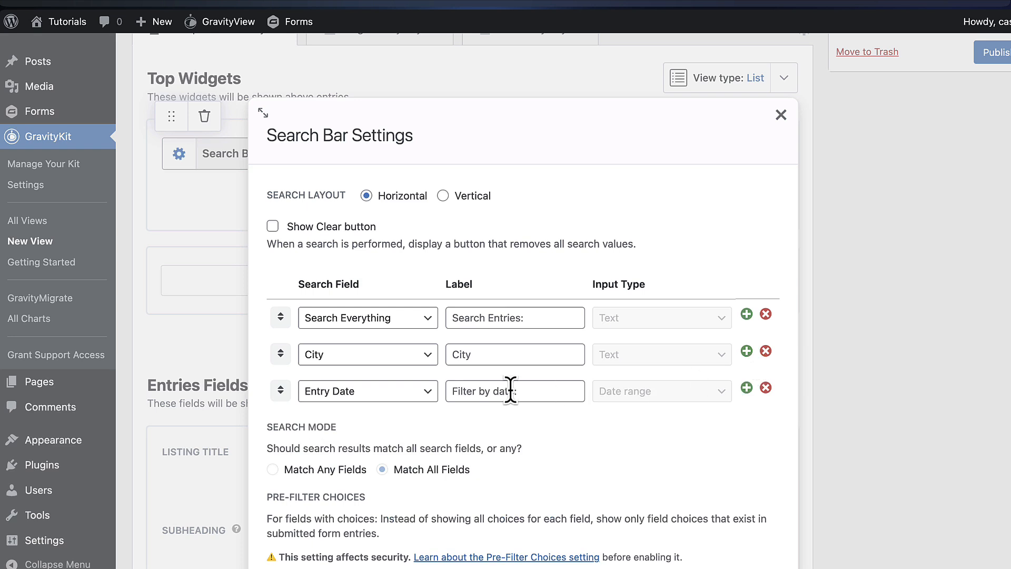
pyautogui.click(427, 390)
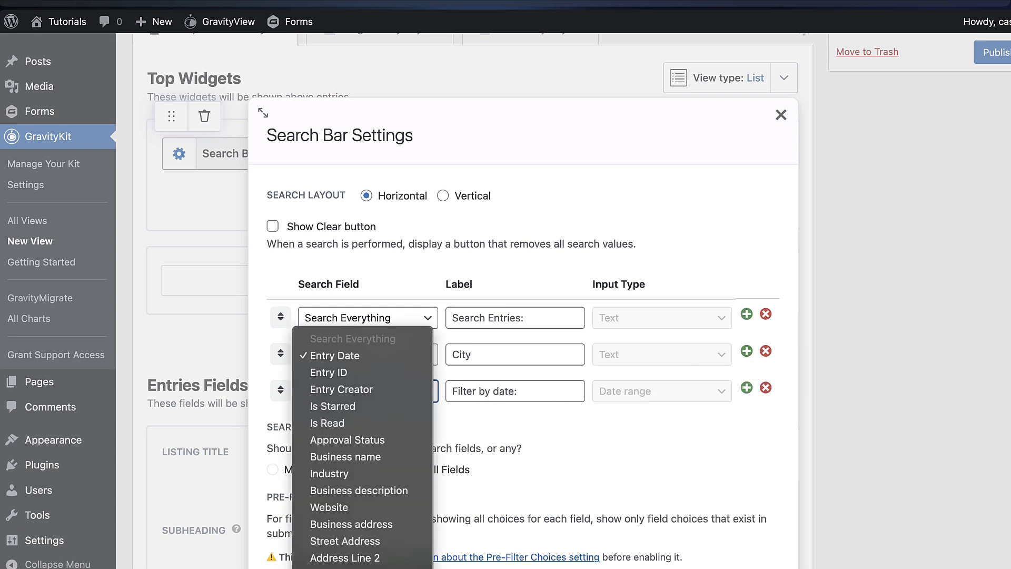
pyautogui.click(391, 541)
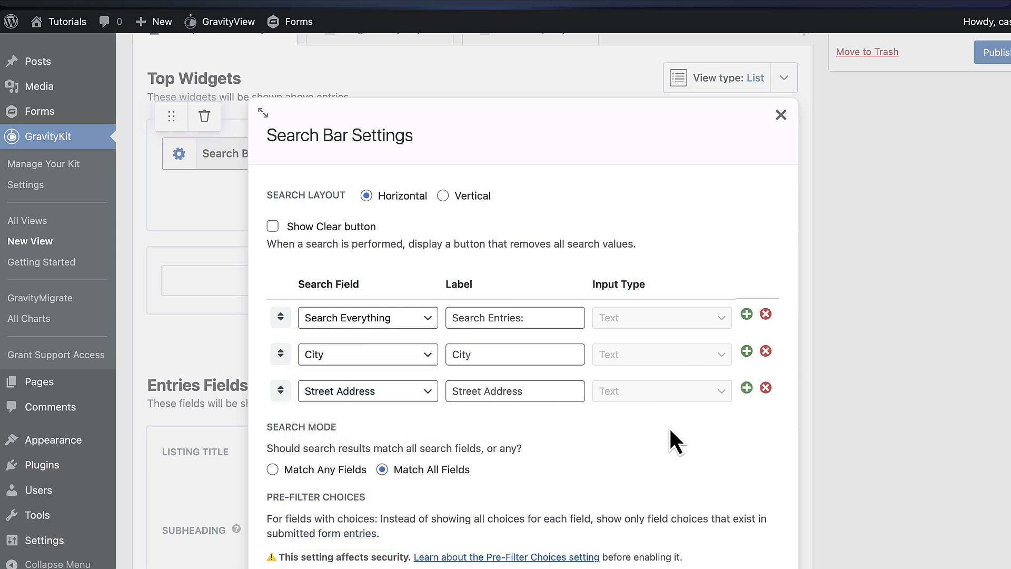
pyautogui.click(747, 388)
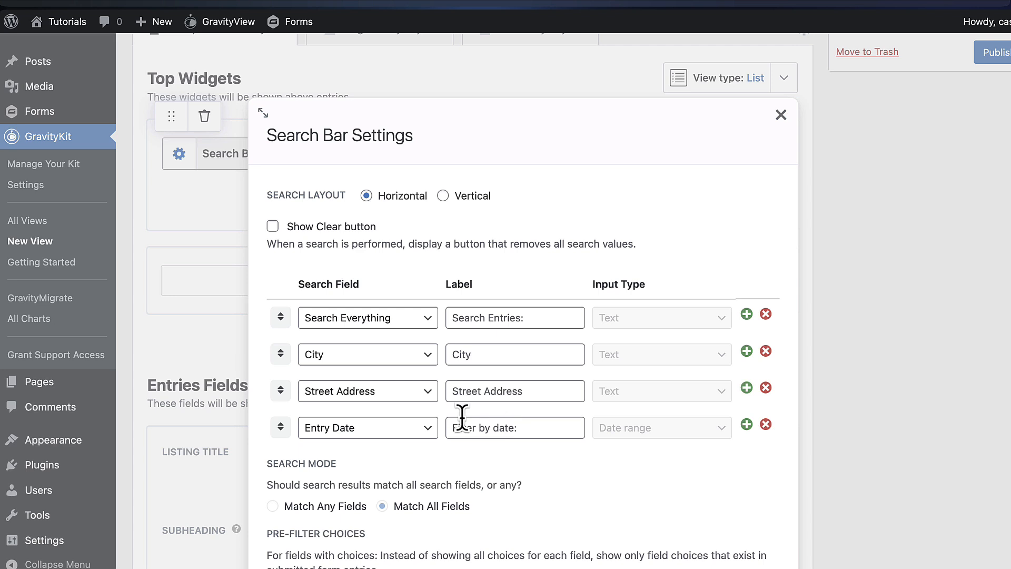
pyautogui.click(409, 429)
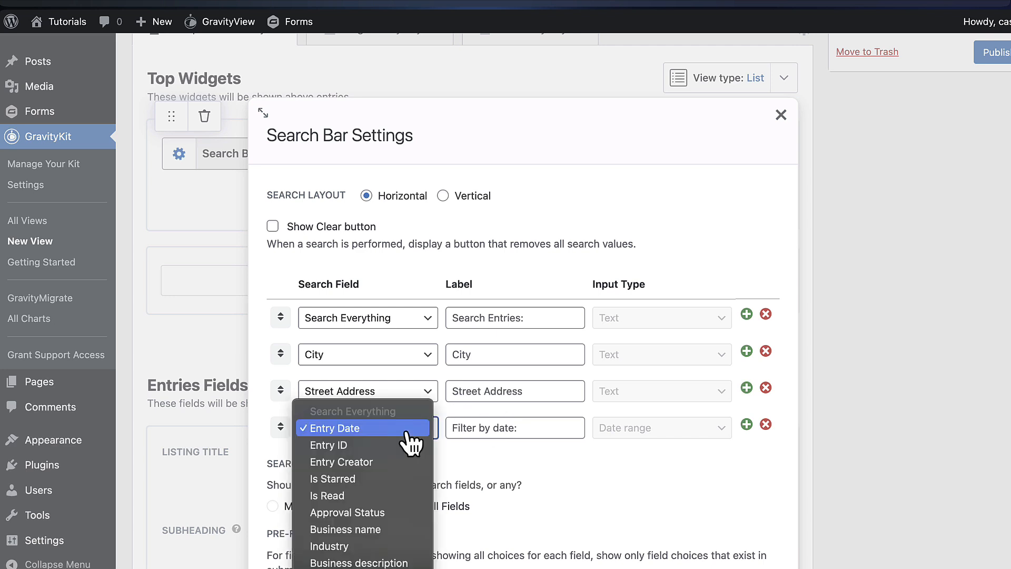
pyautogui.click(375, 546)
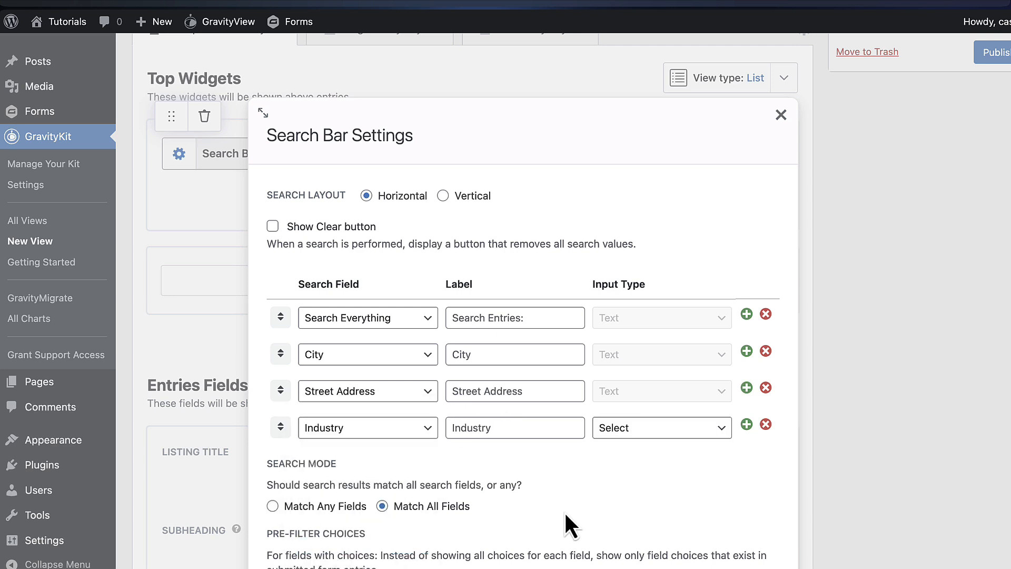
# Close the Search Bar settings and scroll down the View editor
pyautogui.click(901, 371)
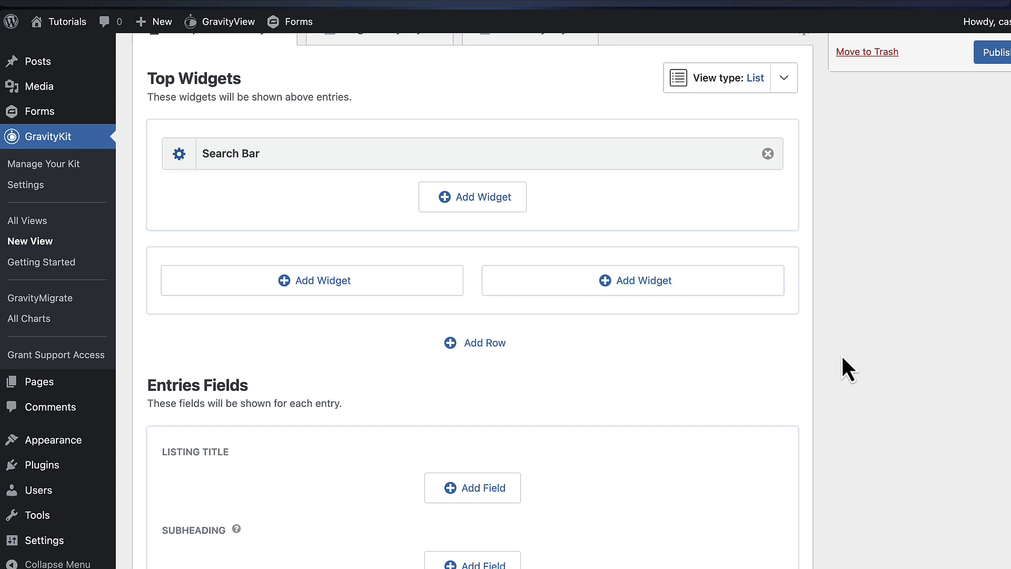
pyautogui.scroll(-2, 757, 361)
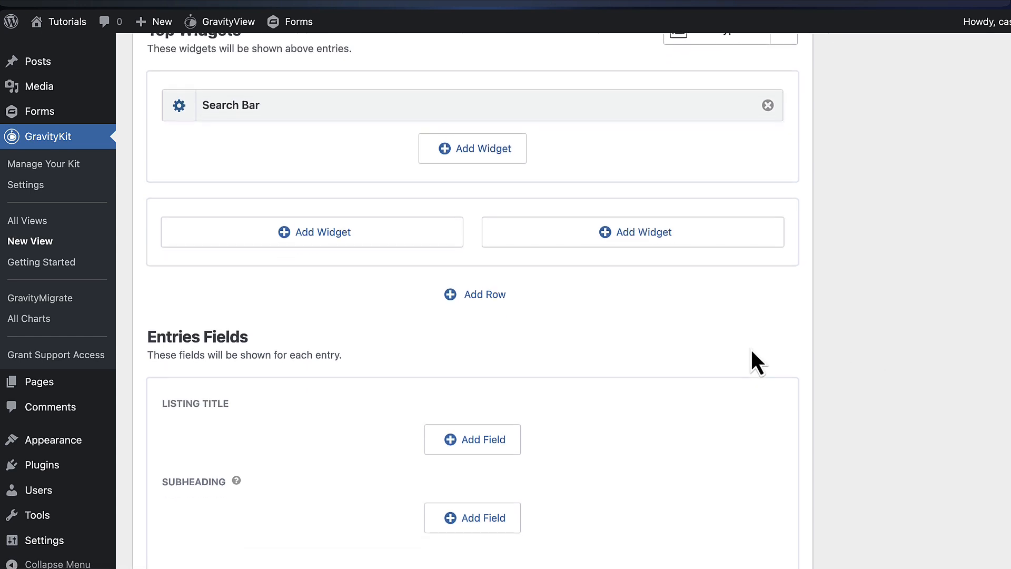
pyautogui.scroll(-8, 752, 350)
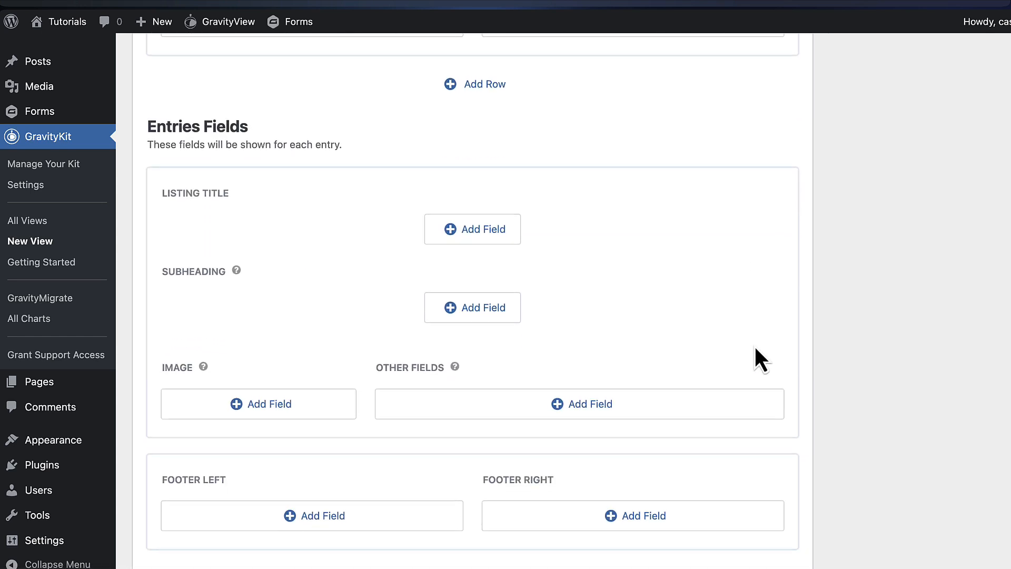
pyautogui.scroll(-1, 755, 347)
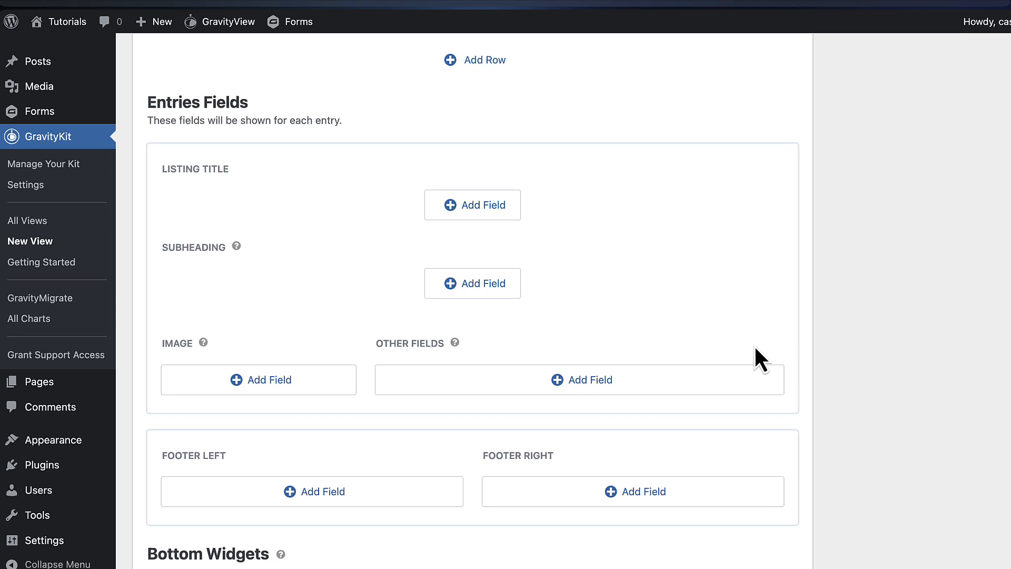
pyautogui.scroll(-1, 755, 347)
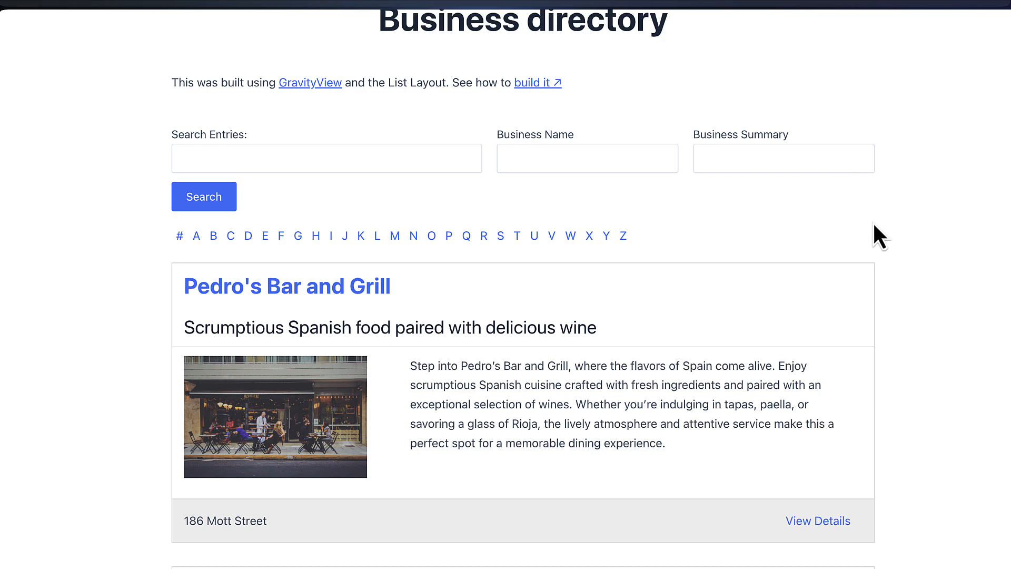
pyautogui.scroll(-1, 873, 223)
pyautogui.scroll(-4, 909, 231)
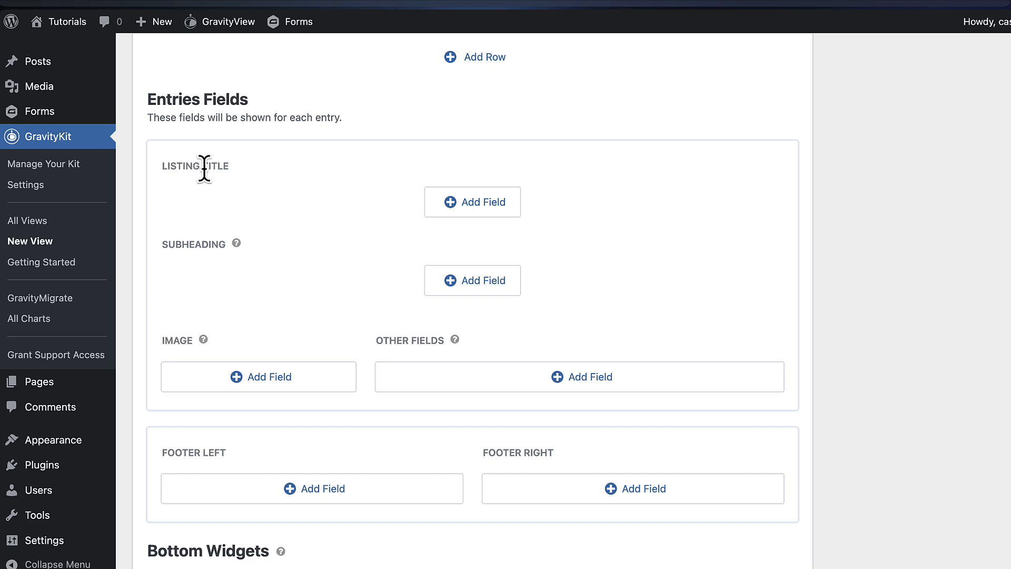
# Set Business name as the listing title field
pyautogui.click(491, 208)
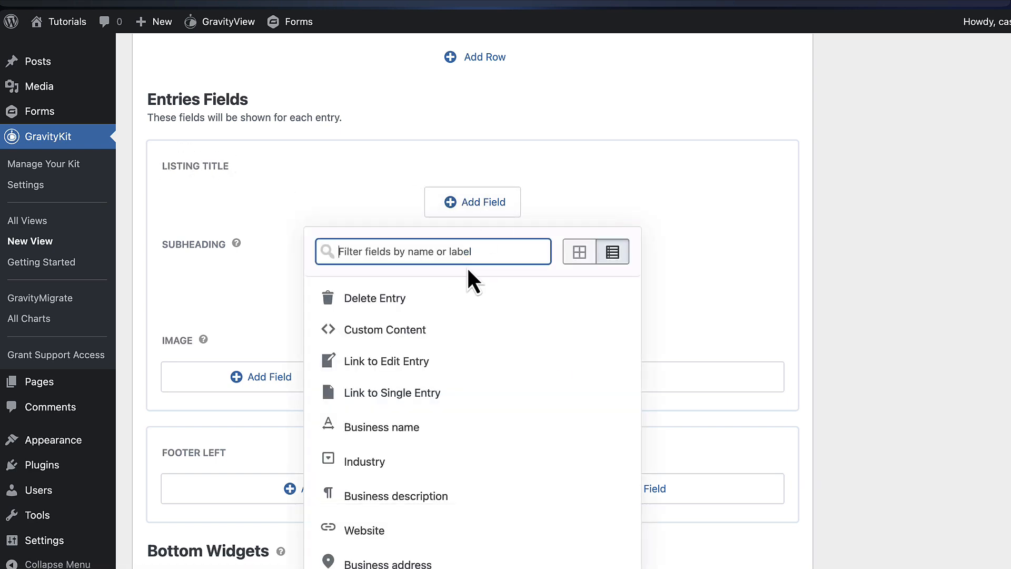
pyautogui.click(442, 434)
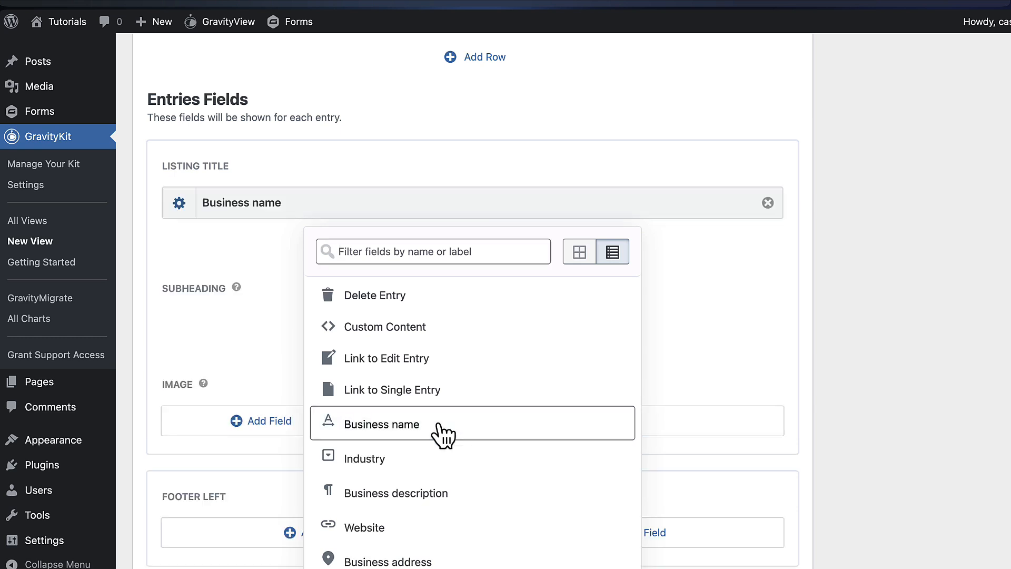
pyautogui.click(265, 314)
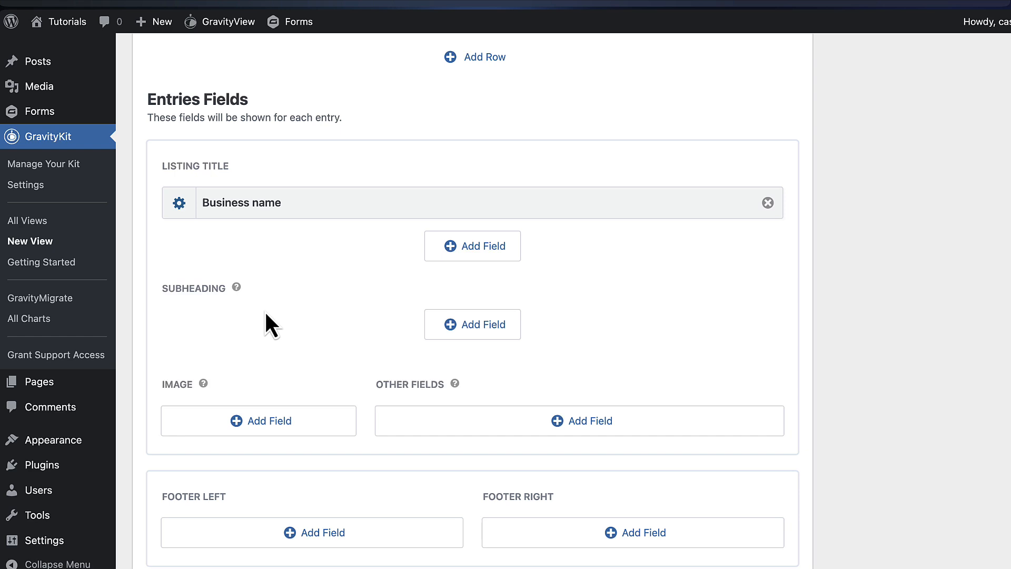
pyautogui.scroll(-1, 293, 306)
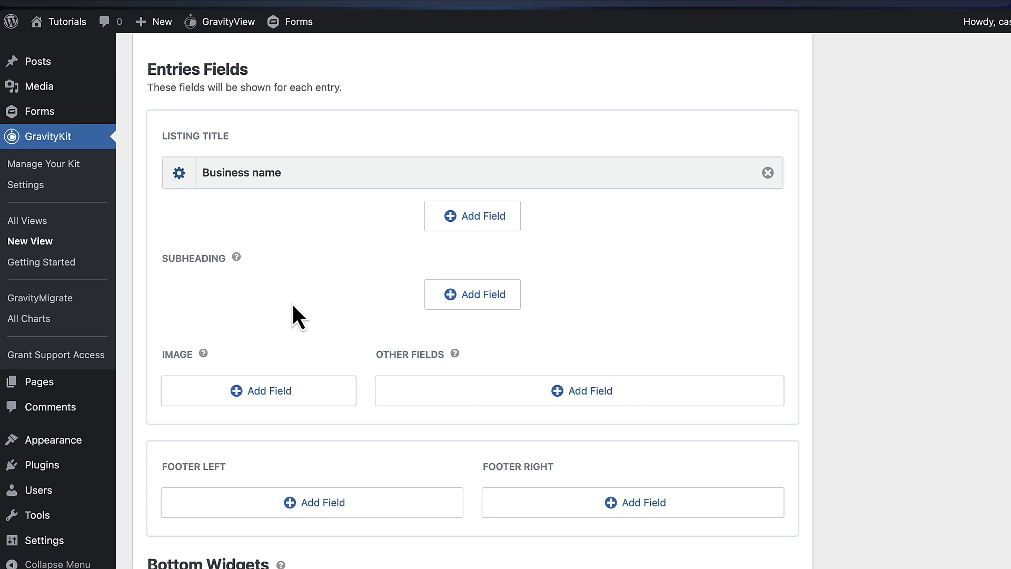
pyautogui.scroll(-2, 293, 305)
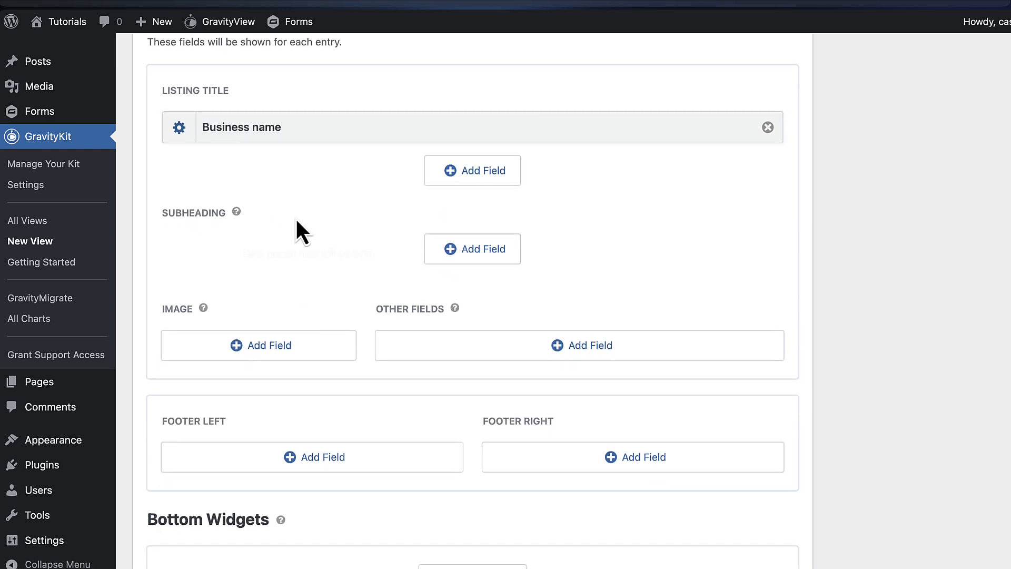
# Add Business Summary as the listing subheading
pyautogui.click(485, 253)
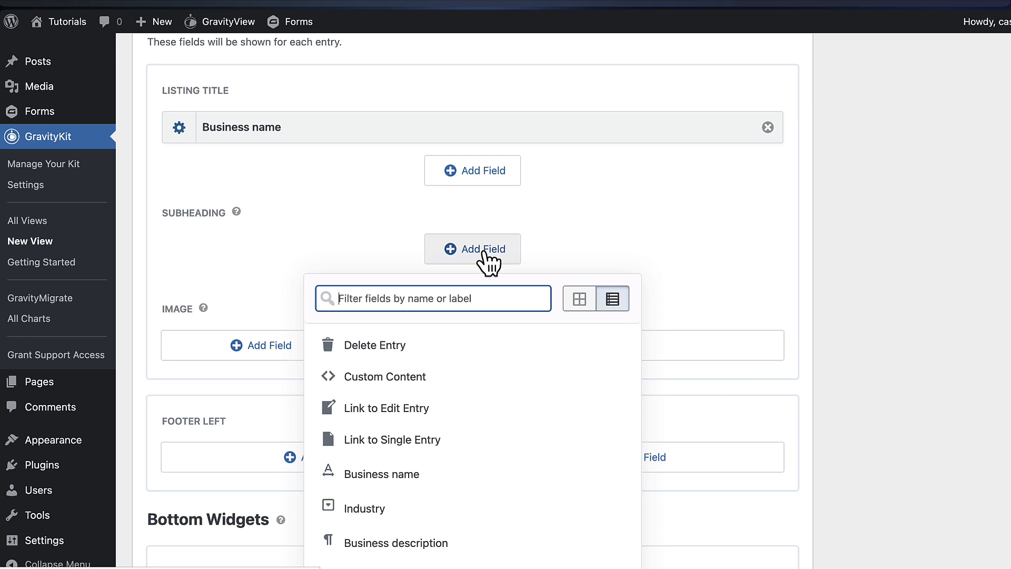
pyautogui.write('sum')
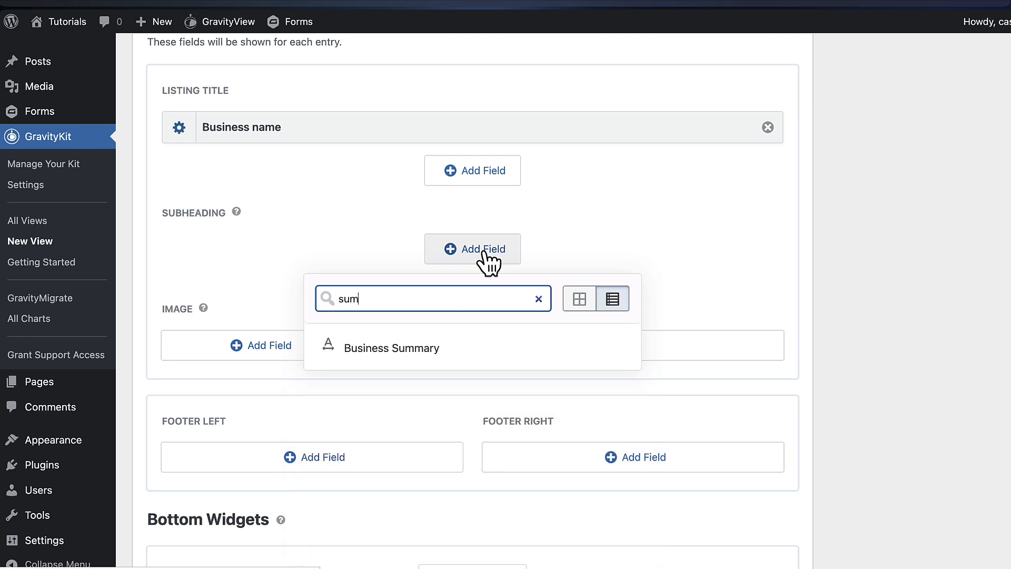
pyautogui.click(458, 354)
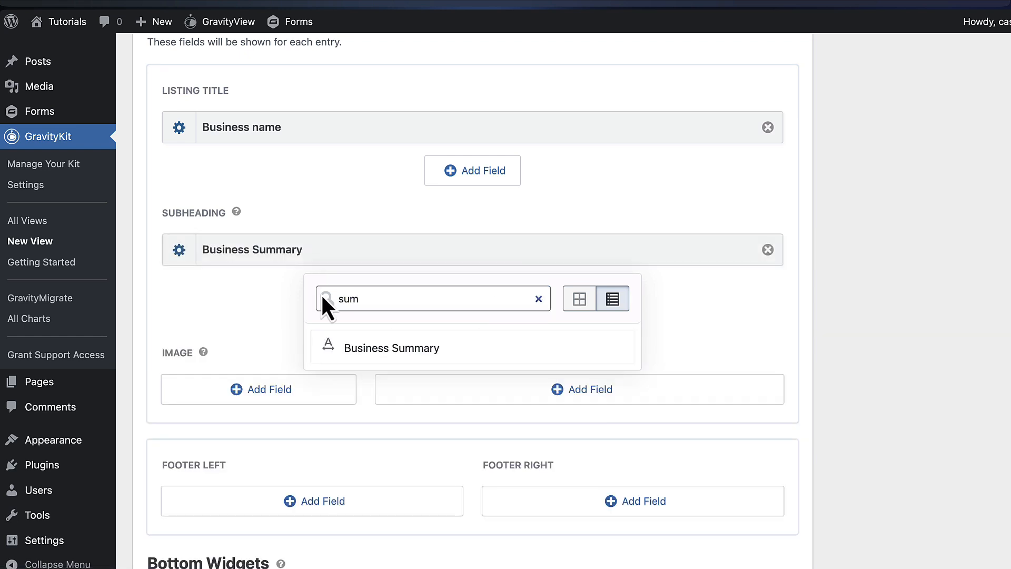
pyautogui.click(283, 287)
pyautogui.scroll(-2, 342, 311)
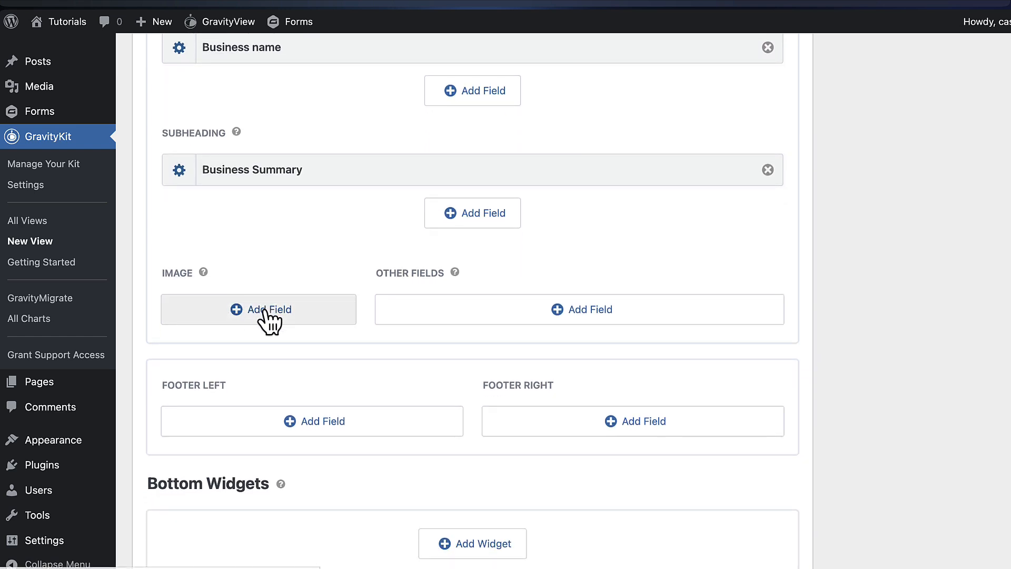
# Show the Featured image field in the image area
pyautogui.click(266, 312)
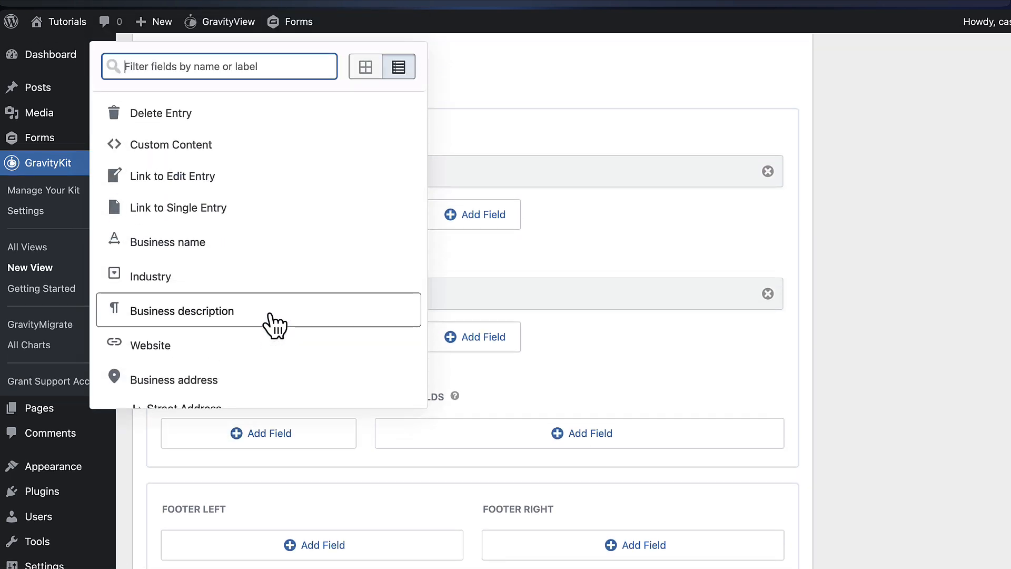
pyautogui.write('fea')
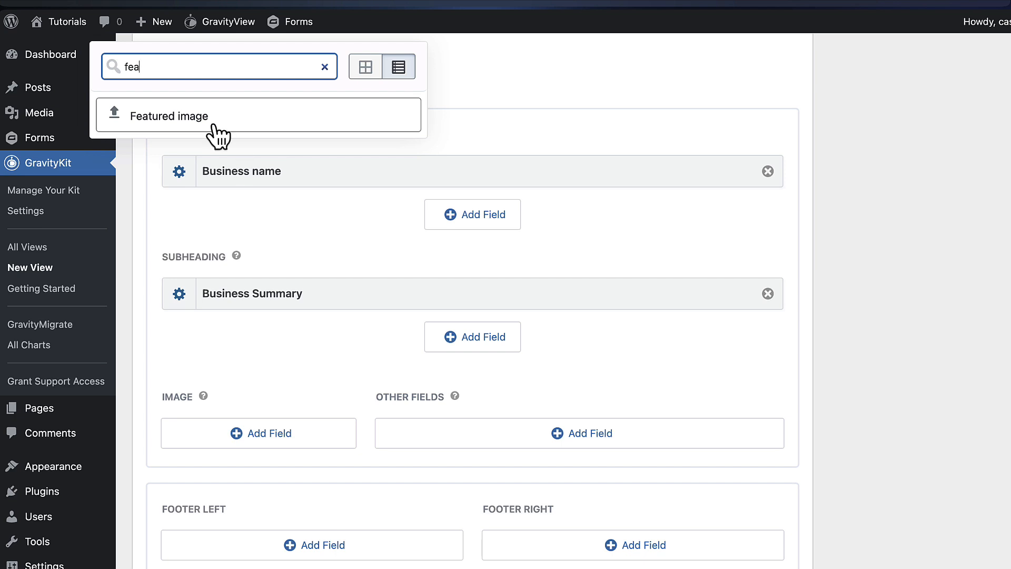
pyautogui.click(217, 131)
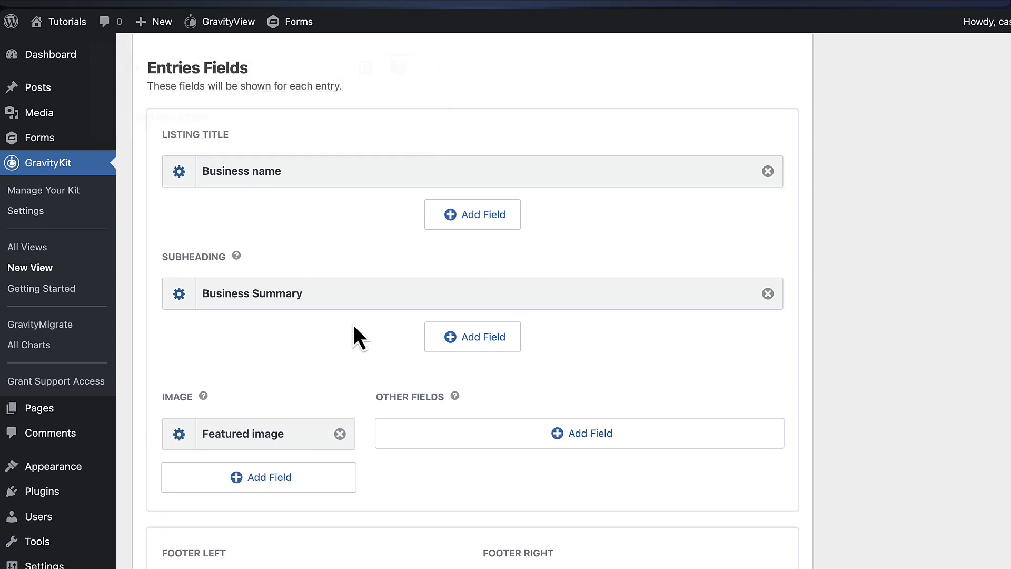
pyautogui.scroll(-3, 354, 326)
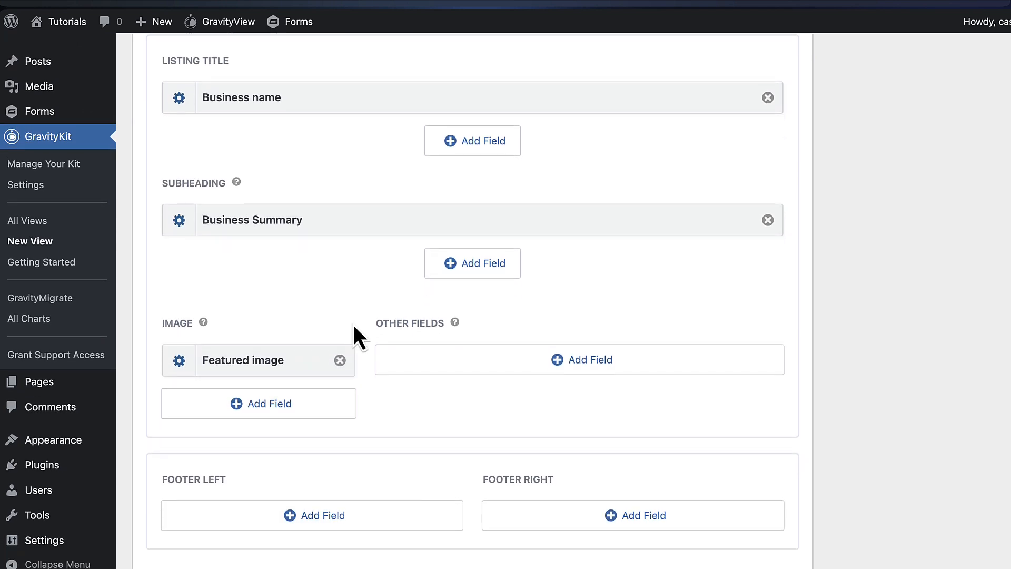
# Add Business description to Other Fields
pyautogui.click(580, 350)
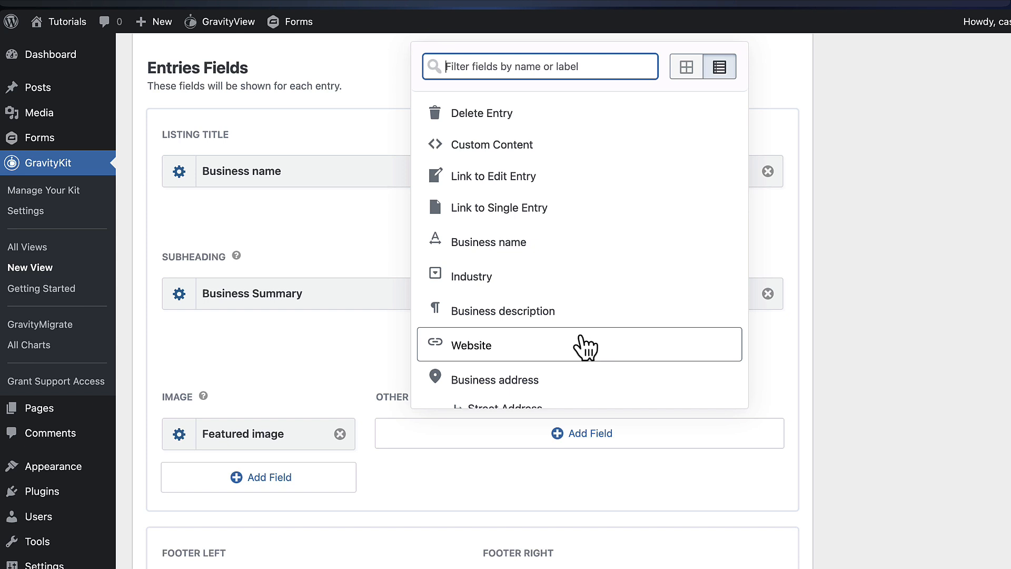
pyautogui.click(571, 316)
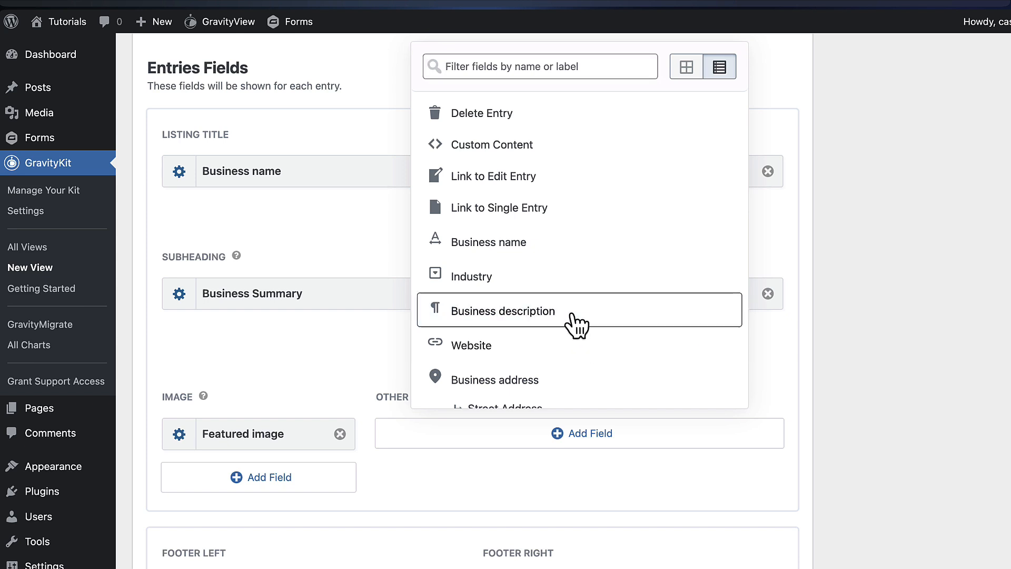
pyautogui.click(332, 337)
pyautogui.scroll(-1, 333, 335)
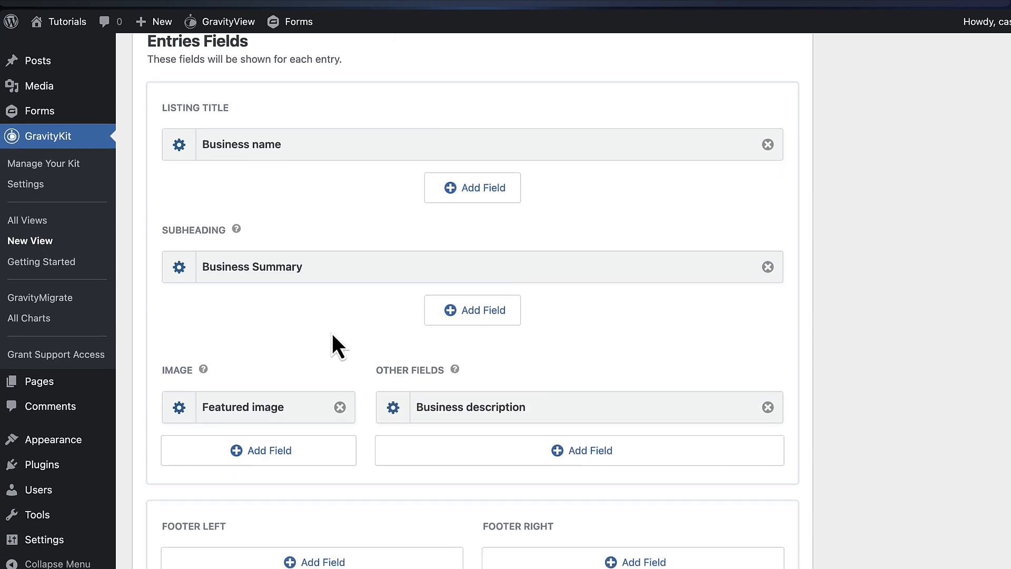
pyautogui.scroll(-5, 337, 345)
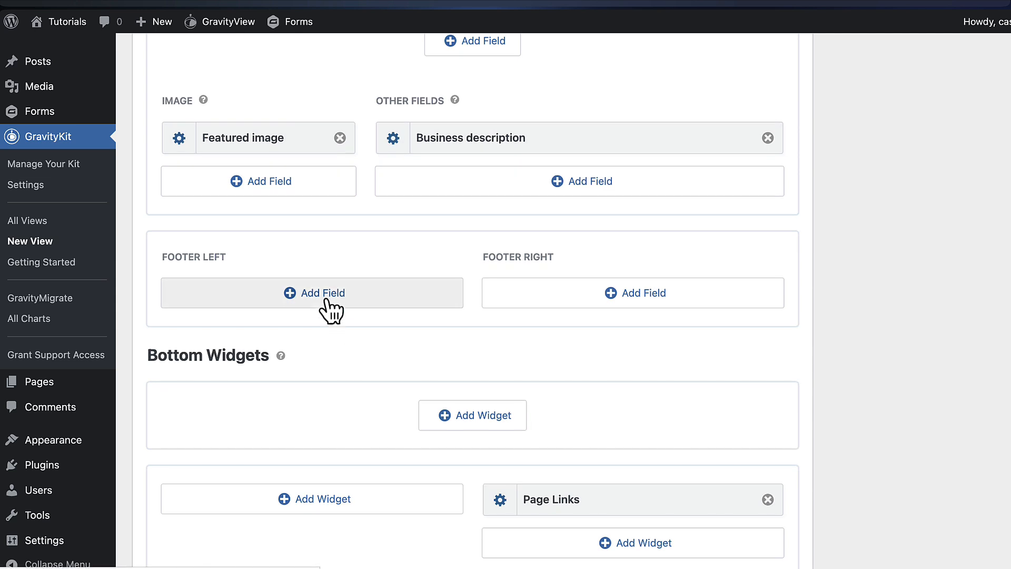
# Add the Street Address field to Footer Left
pyautogui.click(326, 300)
pyautogui.scroll(-2, 361, 403)
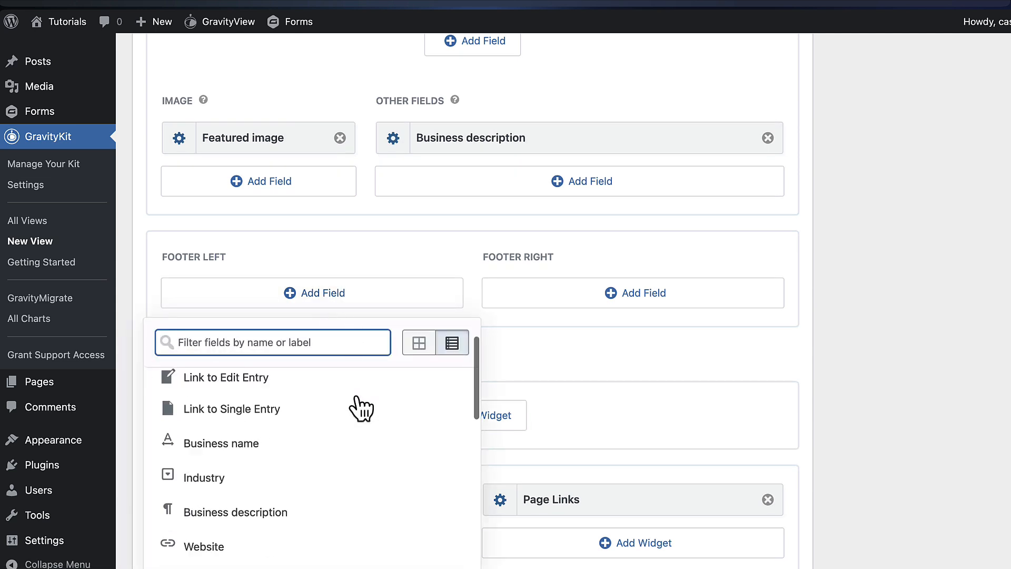
pyautogui.scroll(-5, 362, 408)
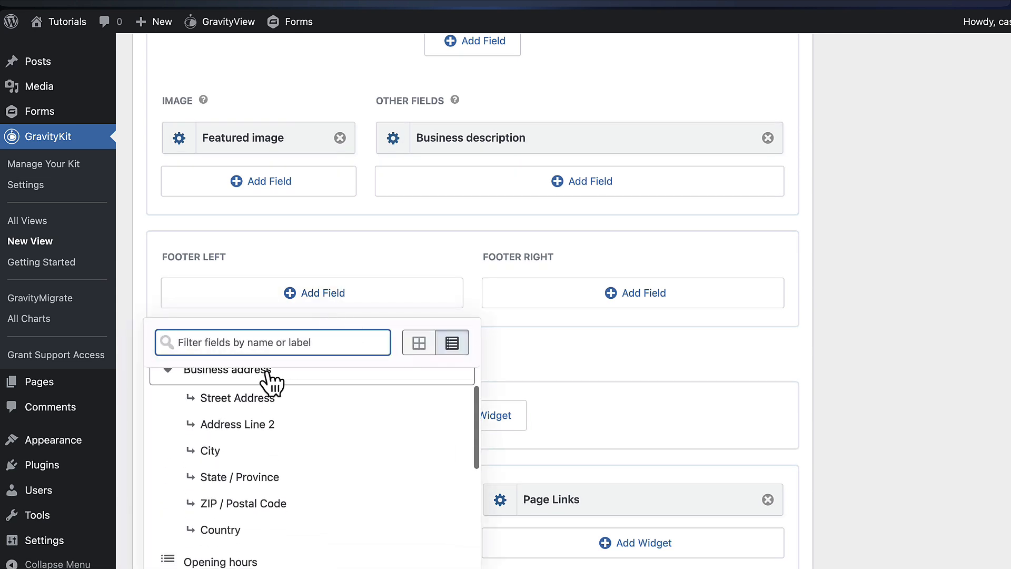
pyautogui.scroll(1, 278, 389)
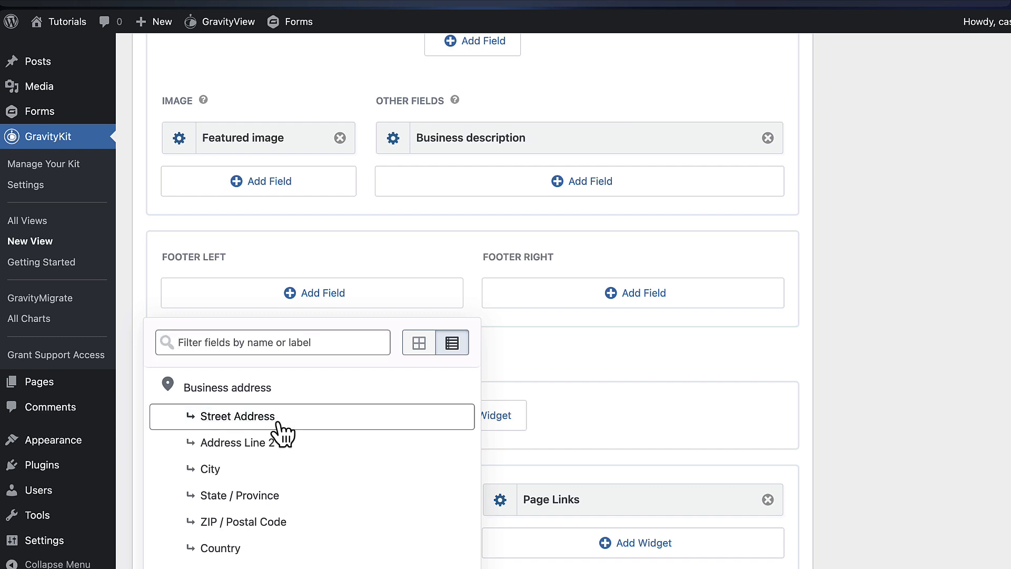
pyautogui.click(261, 418)
pyautogui.click(583, 364)
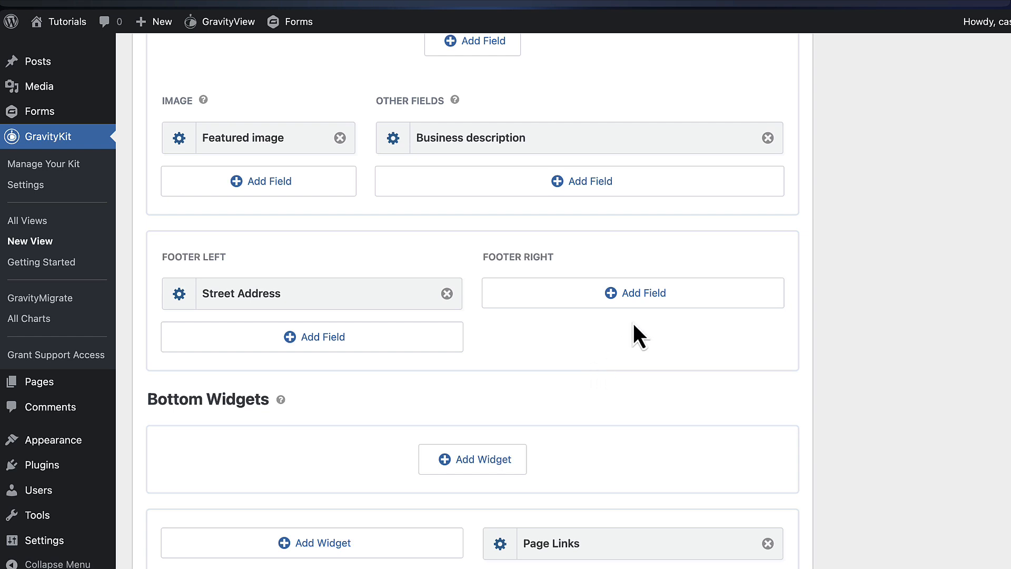
# Add Link to Single Entry to Footer Right
pyautogui.click(637, 297)
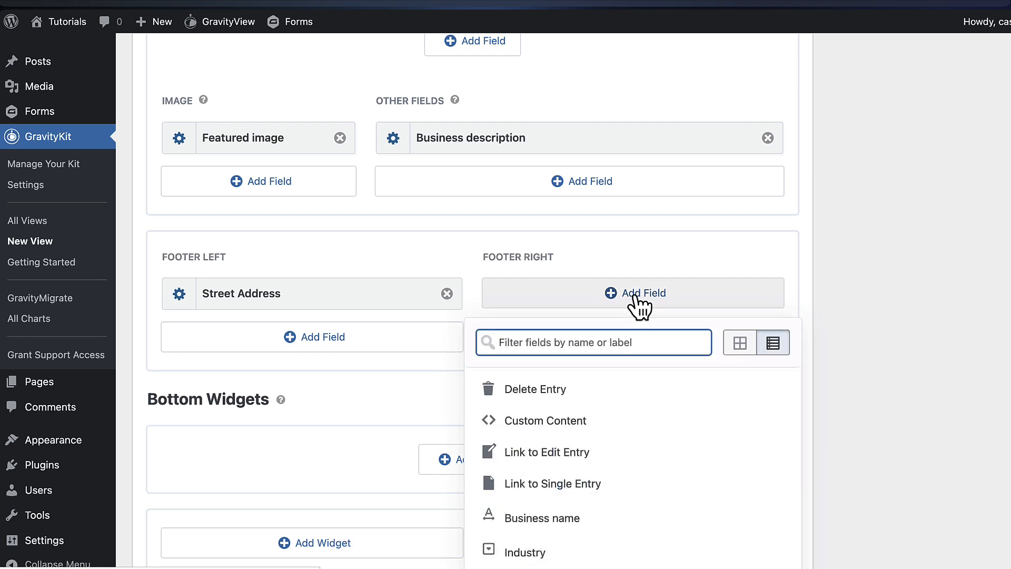
pyautogui.scroll(-1, 897, 368)
pyautogui.scroll(-1, 895, 368)
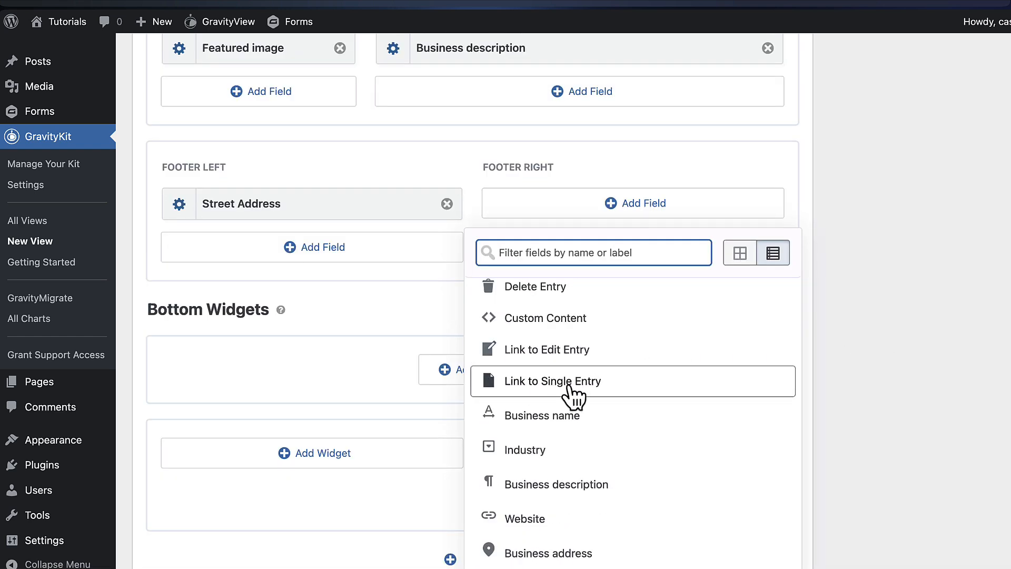
pyautogui.click(626, 389)
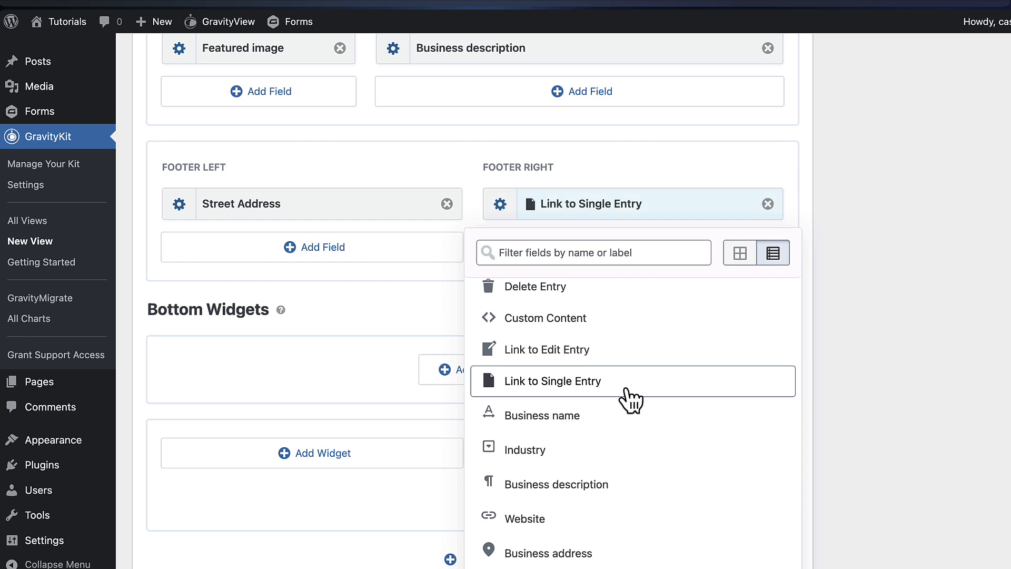
pyautogui.click(843, 322)
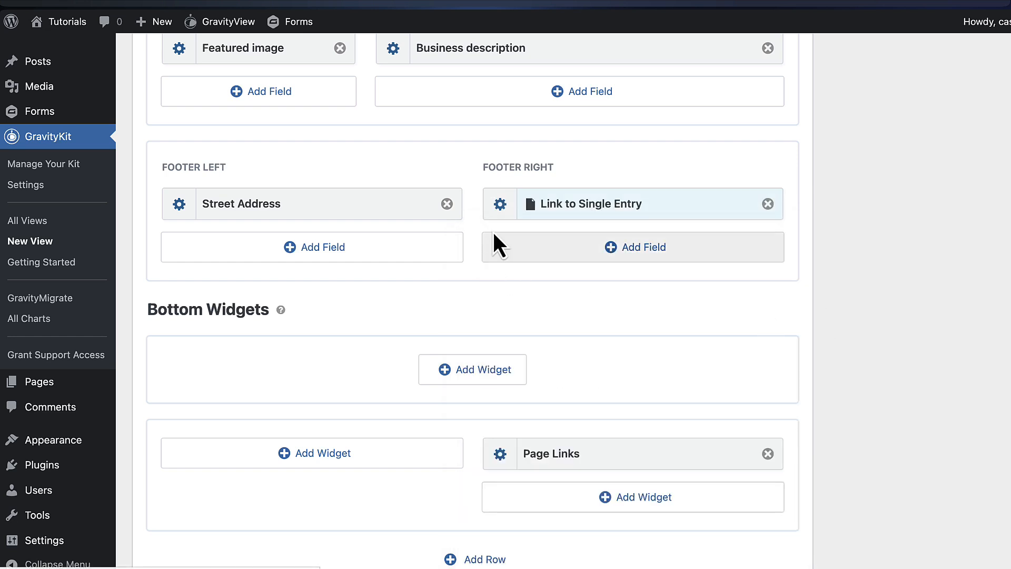
pyautogui.click(500, 204)
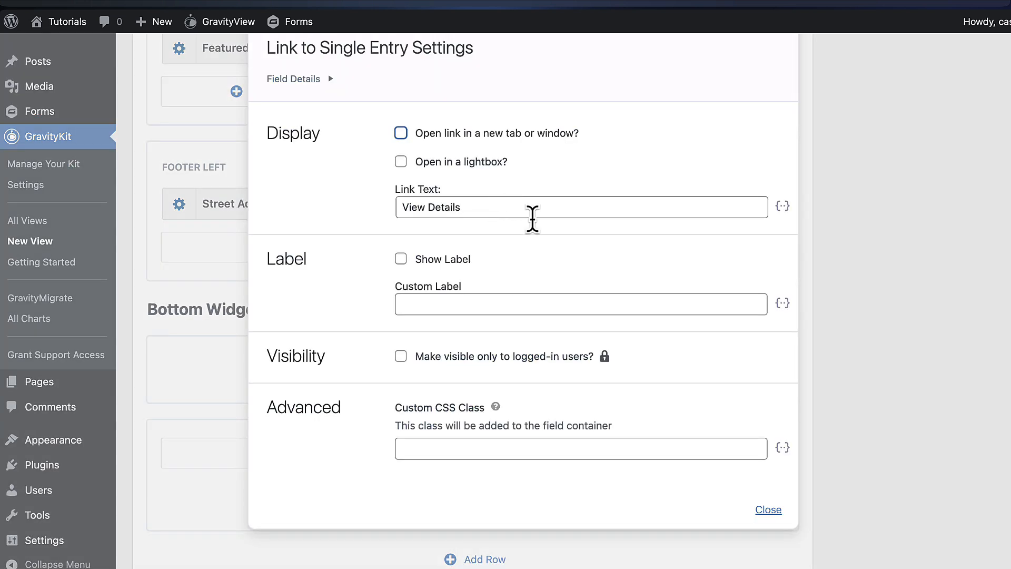
pyautogui.press('Escape')
pyautogui.click(500, 226)
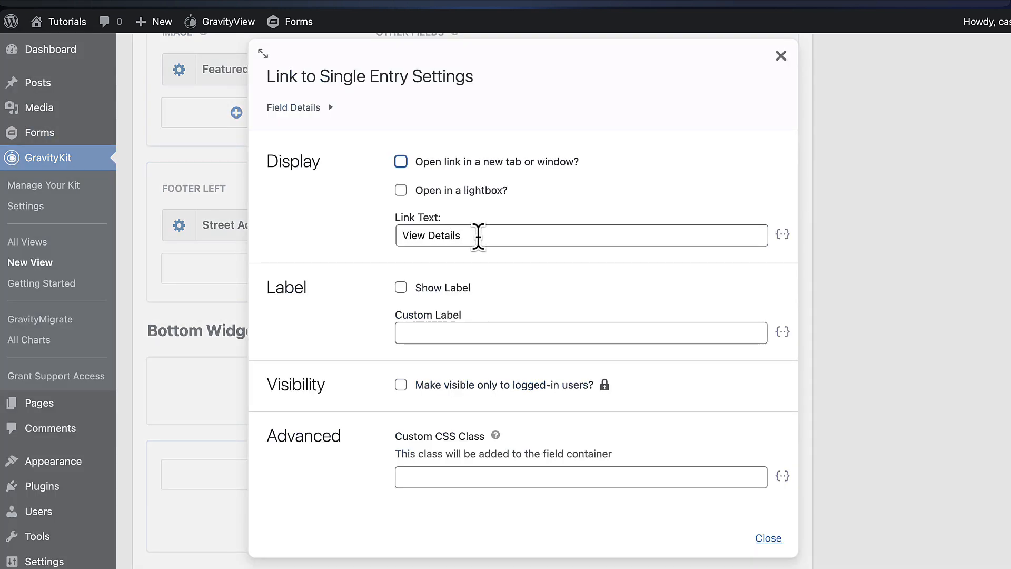
pyautogui.moveTo(478, 237); pyautogui.dragTo(396, 235)
pyautogui.click(476, 237)
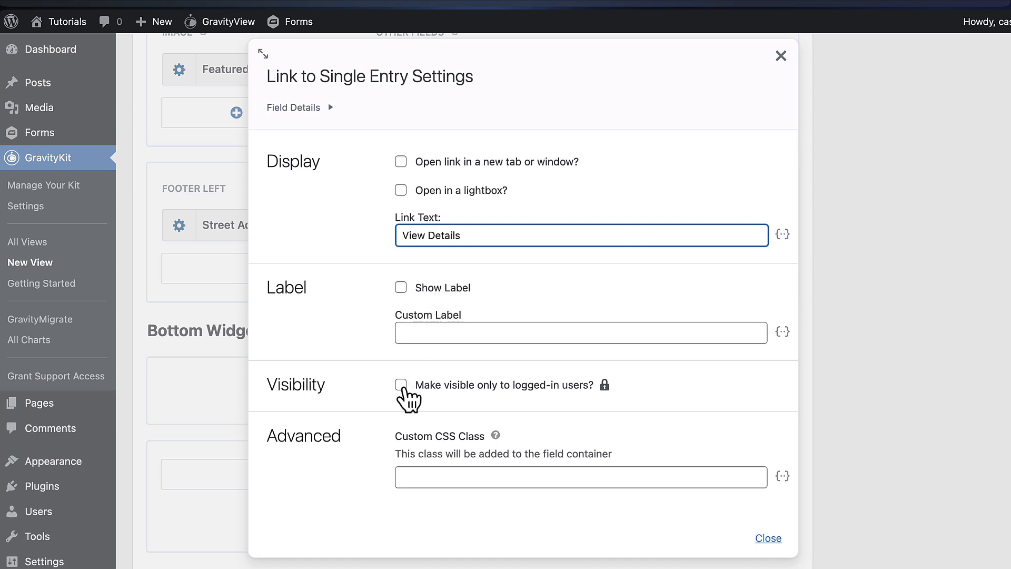
pyautogui.click(401, 387)
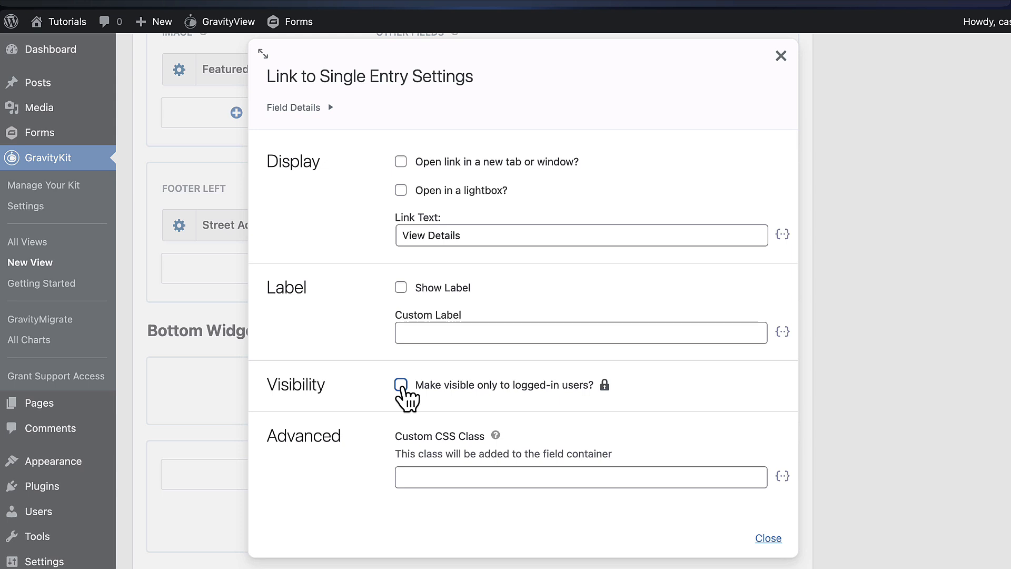
pyautogui.scroll(-1, 522, 421)
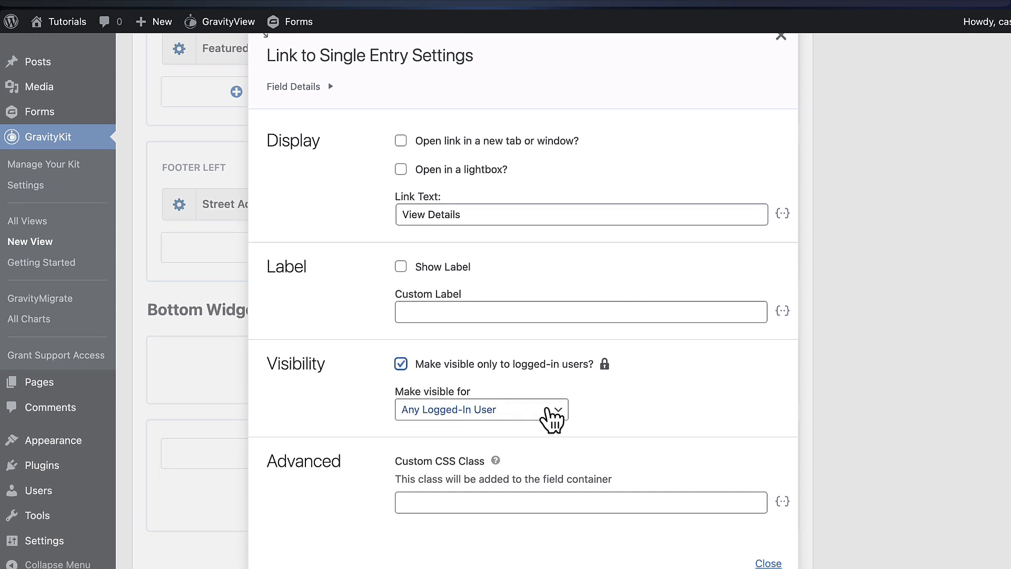
pyautogui.click(552, 416)
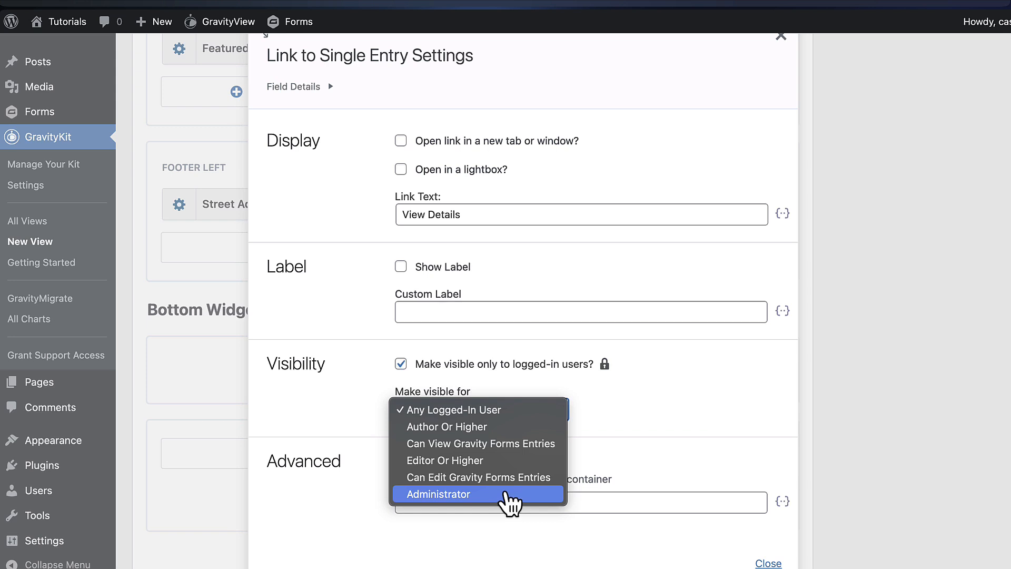
pyautogui.click(338, 418)
pyautogui.click(400, 364)
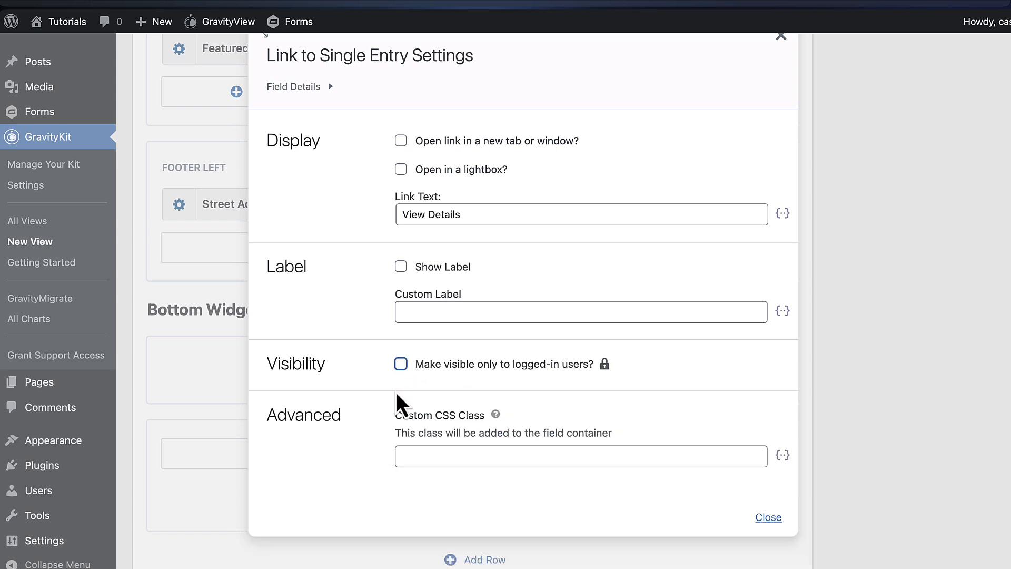
# Enable 'Link to single entry' on the Business name listing title field
pyautogui.click(868, 313)
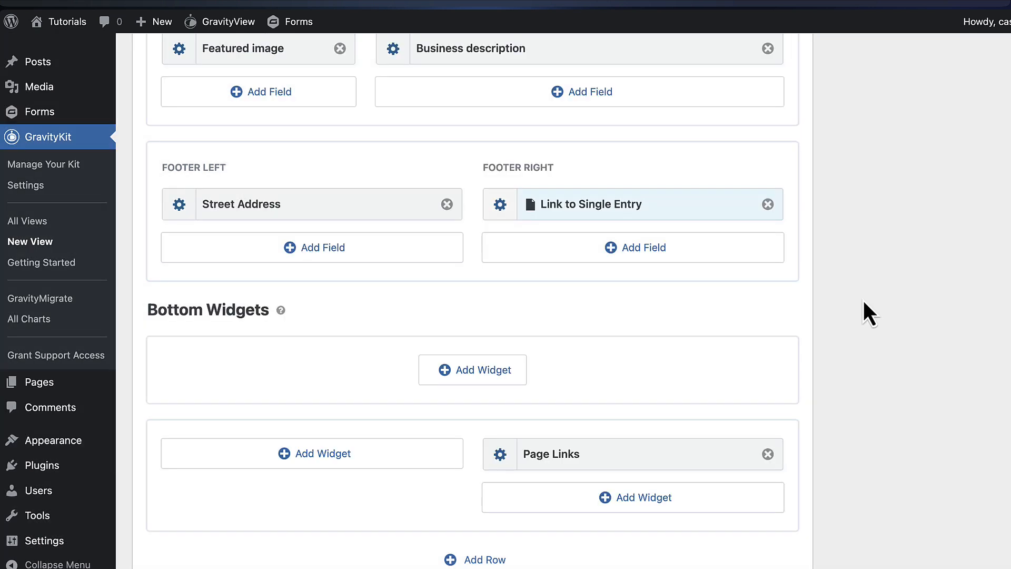
pyautogui.scroll(4, 512, 333)
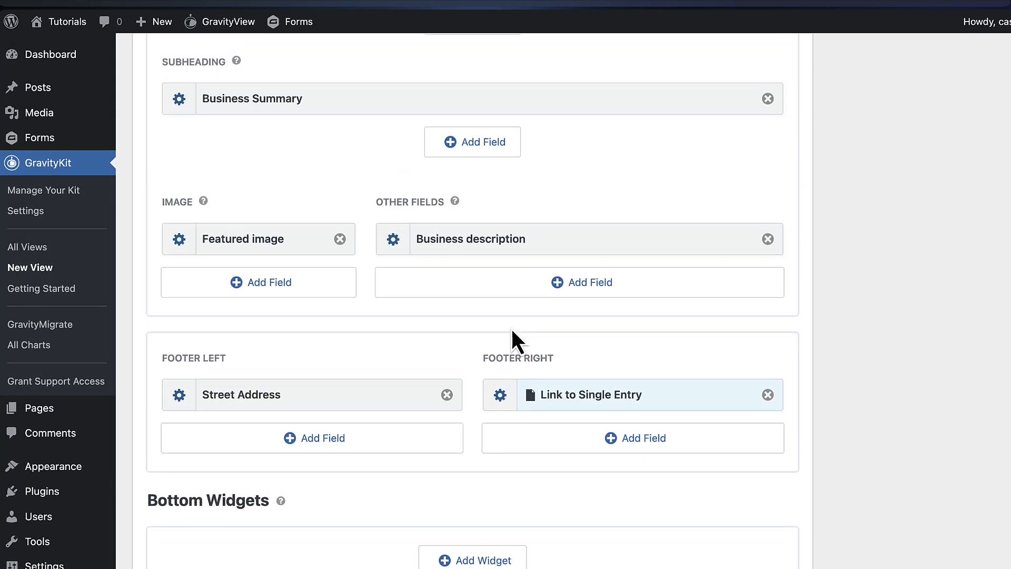
pyautogui.scroll(3, 511, 332)
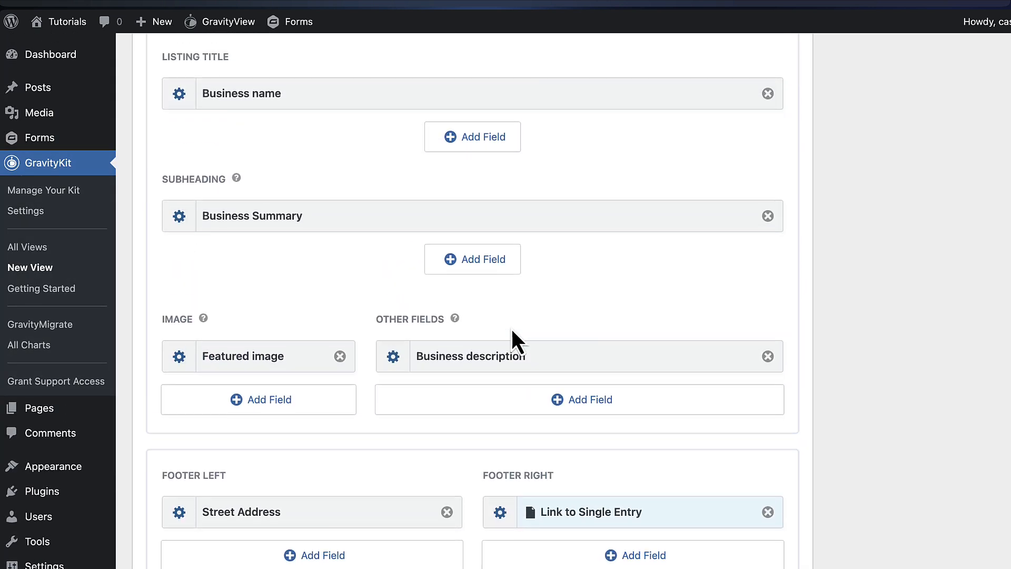
pyautogui.scroll(1, 511, 332)
pyautogui.scroll(1, 533, 331)
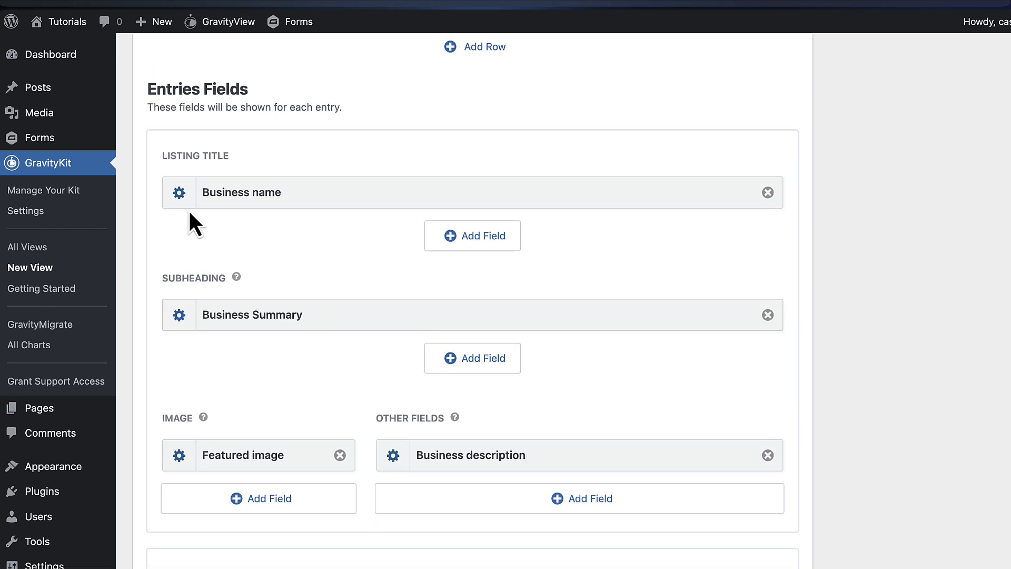
pyautogui.click(179, 193)
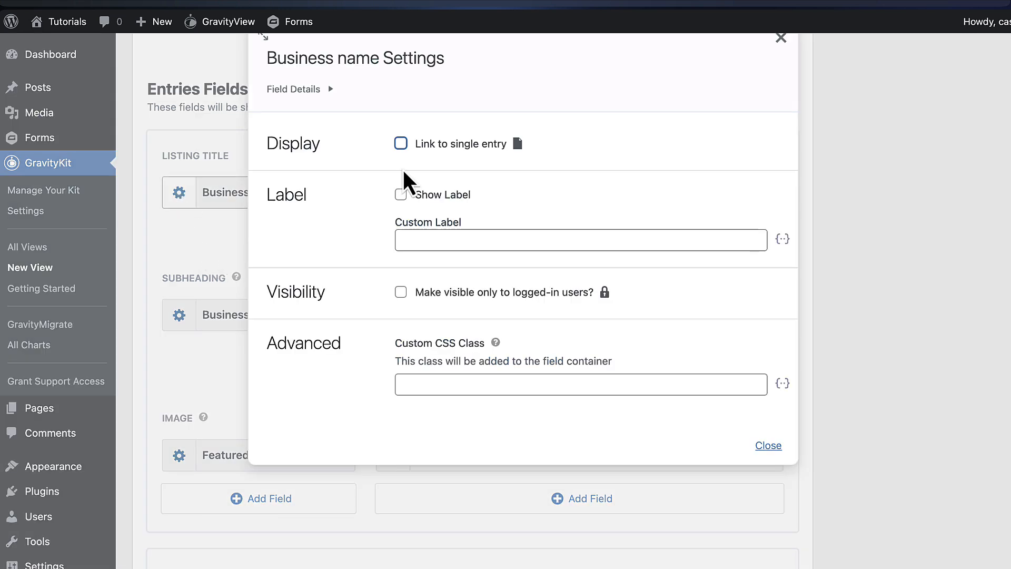
pyautogui.click(434, 151)
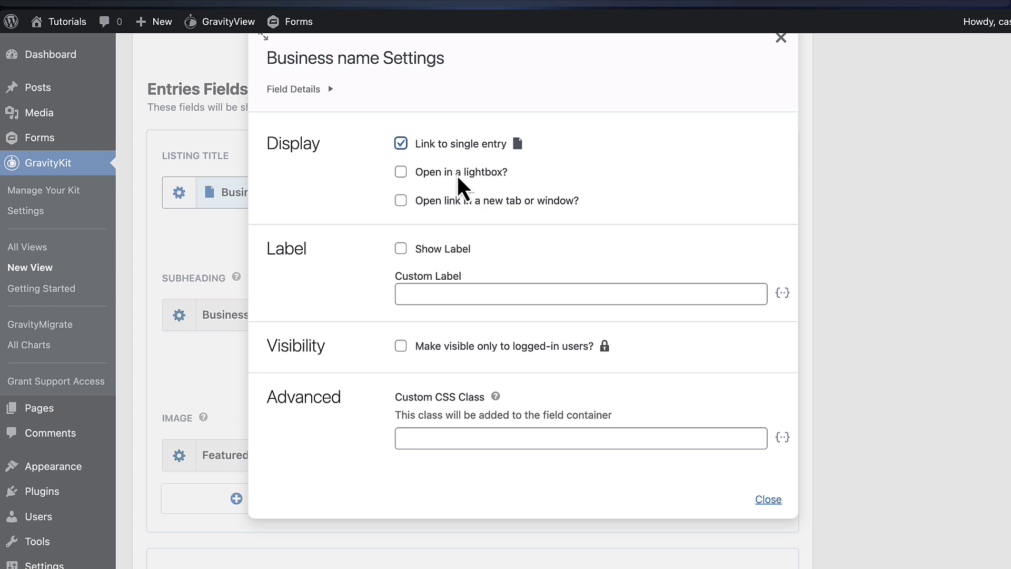
pyautogui.click(883, 194)
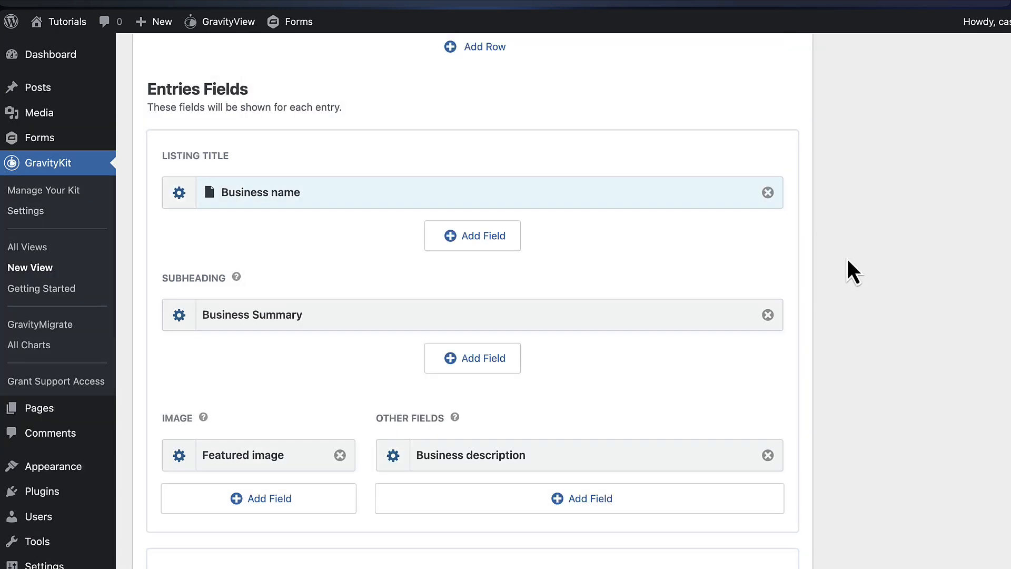
# Uncheck 'Show only approved entries' in View Settings so every business entry appears
pyautogui.scroll(-3, 679, 264)
pyautogui.scroll(2, 679, 263)
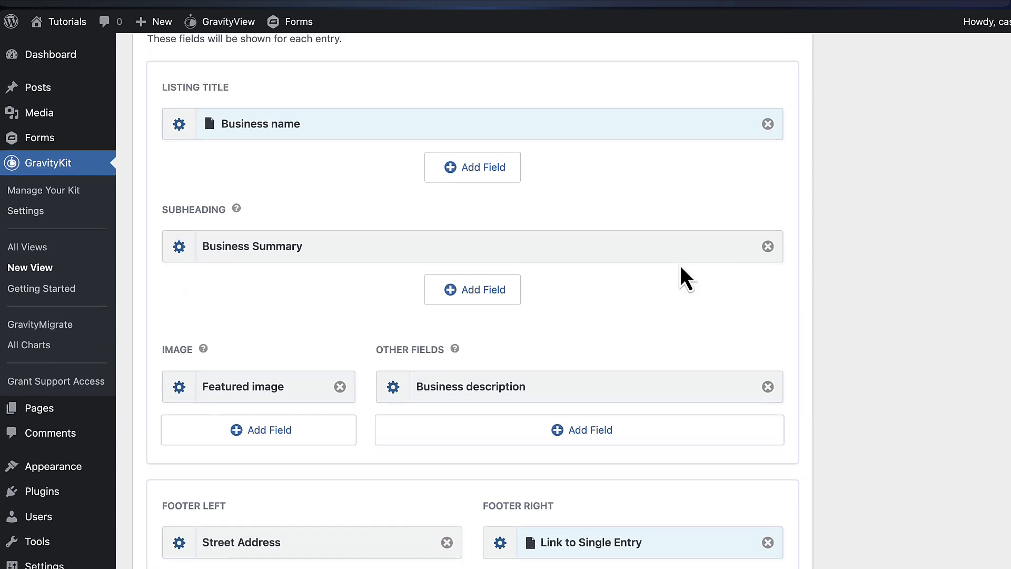
pyautogui.scroll(-10, 679, 263)
pyautogui.scroll(-4, 691, 232)
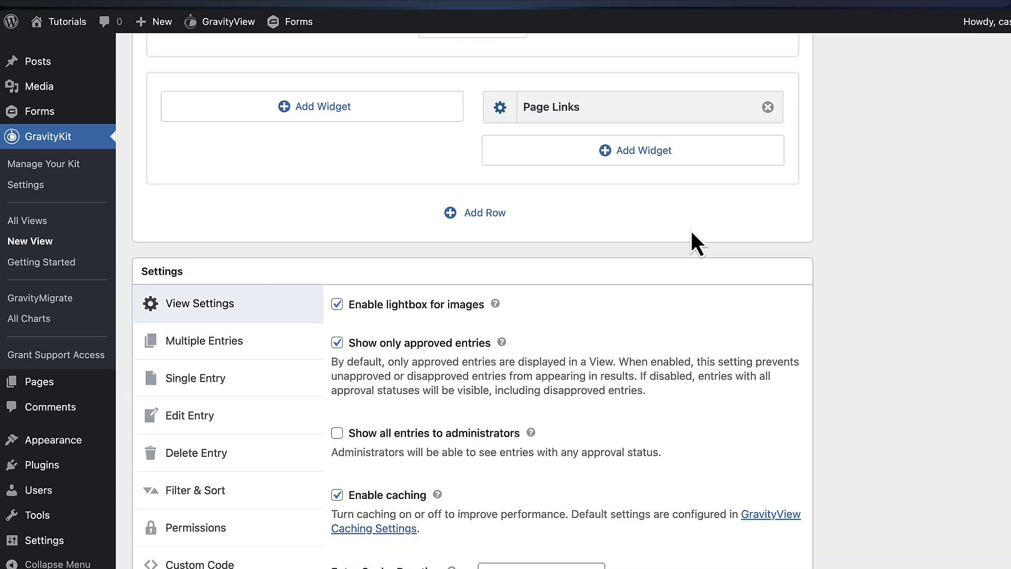
pyautogui.scroll(-1, 691, 242)
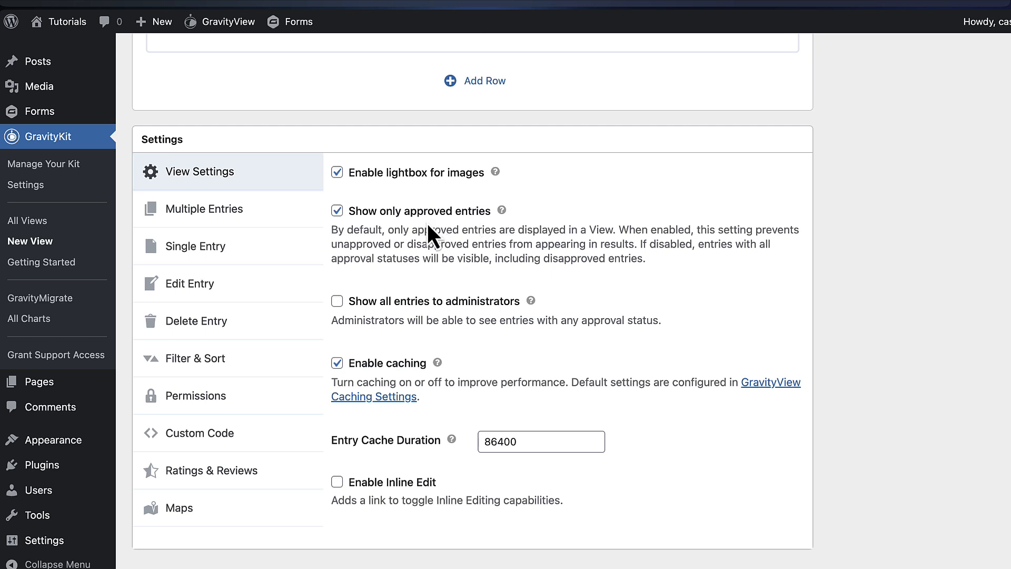
pyautogui.click(394, 211)
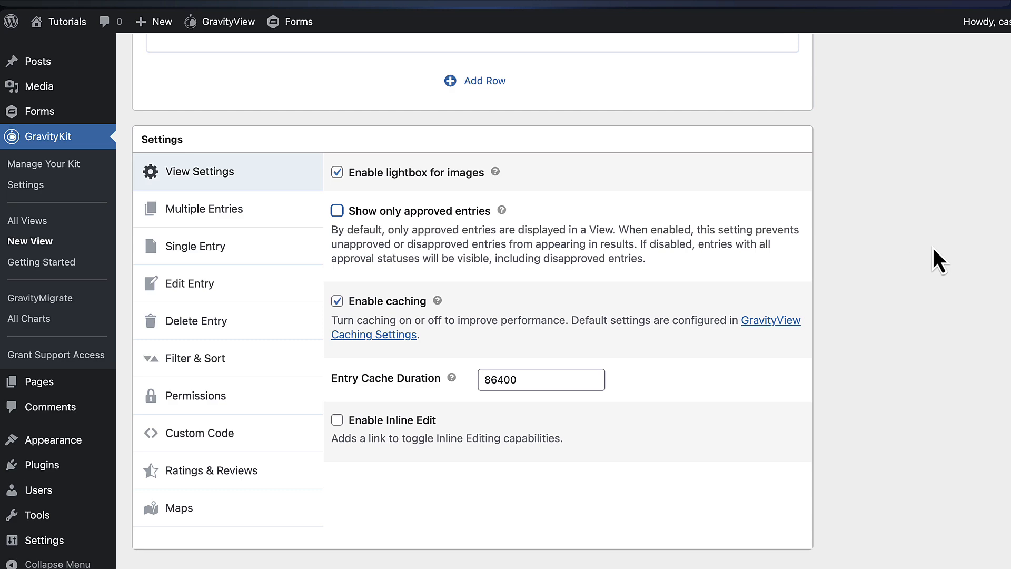
pyautogui.scroll(15, 933, 249)
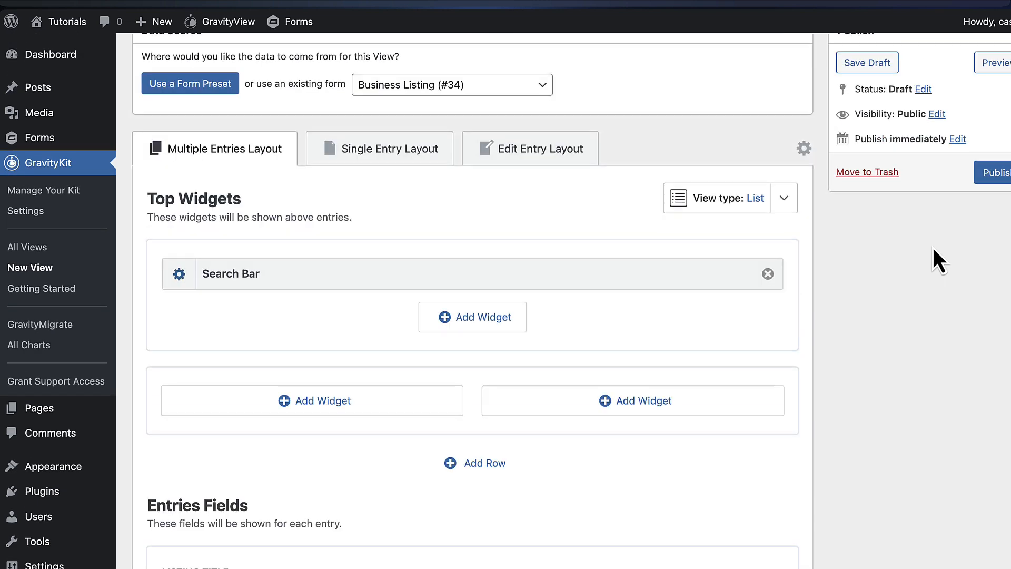
pyautogui.scroll(3, 932, 245)
# Publish the Business directory View and browse its listings on the front end
pyautogui.click(997, 296)
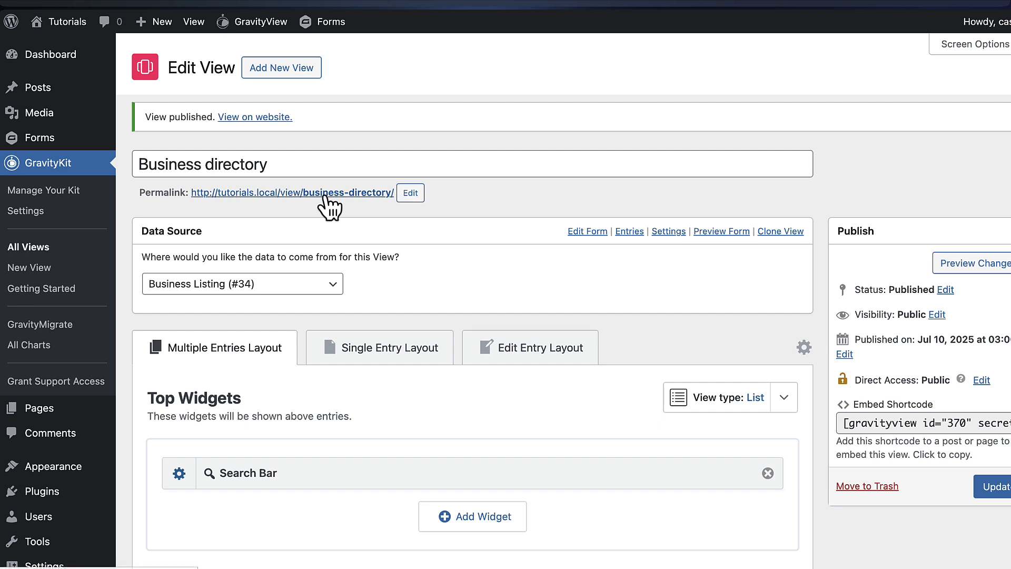
pyautogui.click(352, 196)
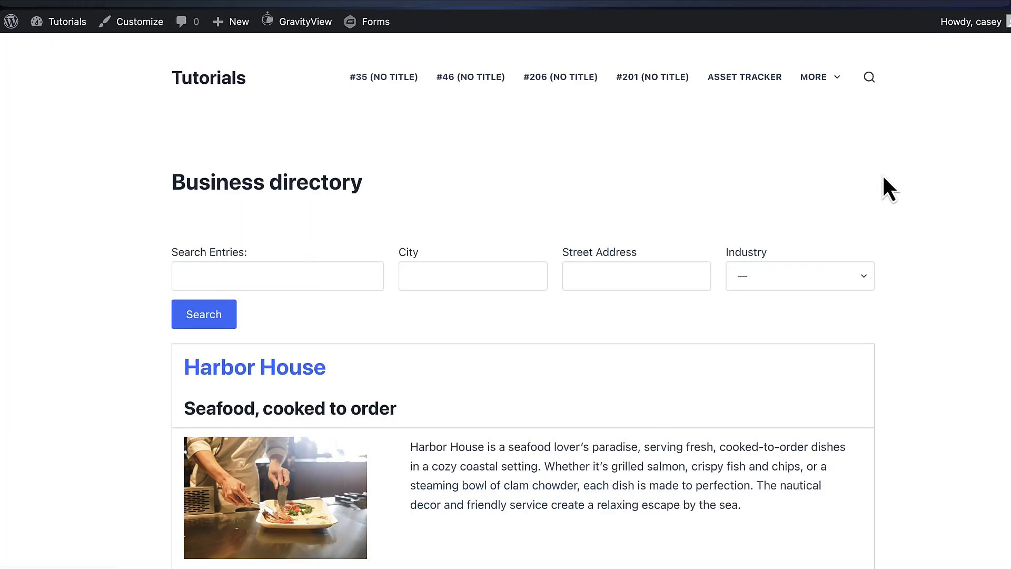
pyautogui.scroll(-2, 976, 197)
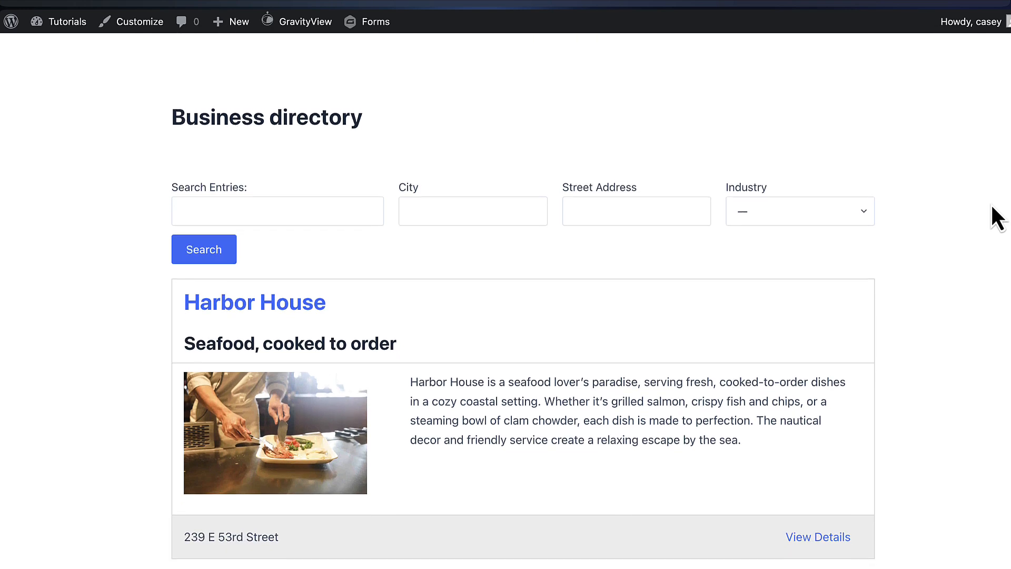
pyautogui.scroll(-2, 946, 204)
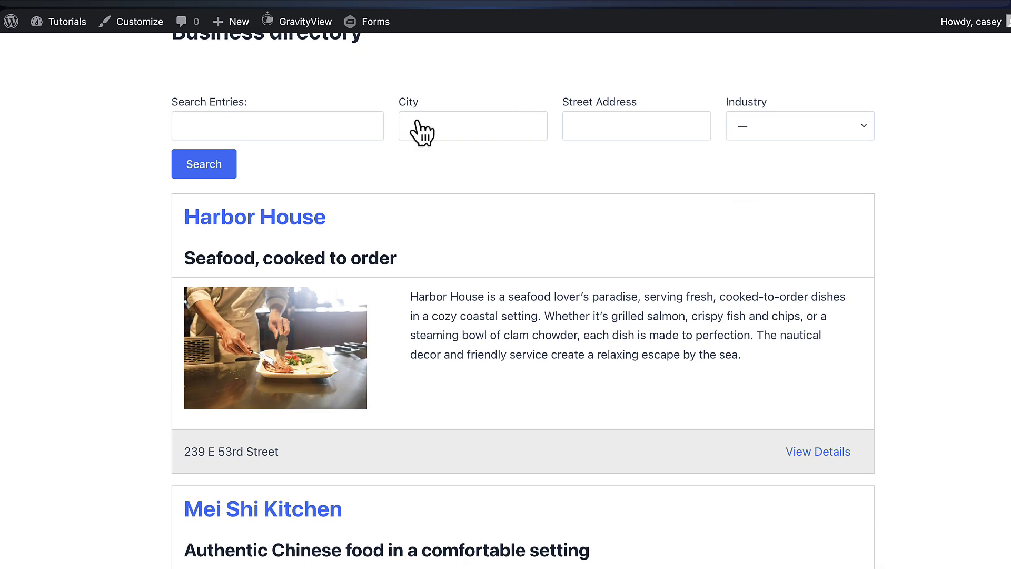
pyautogui.scroll(-1, 638, 158)
pyautogui.scroll(-2, 638, 158)
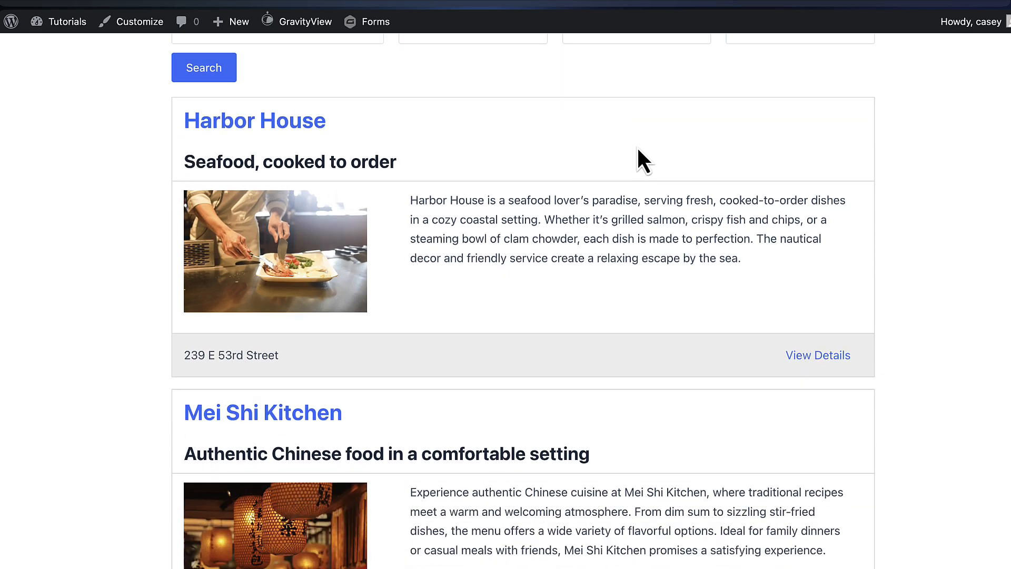
pyautogui.scroll(-12, 557, 157)
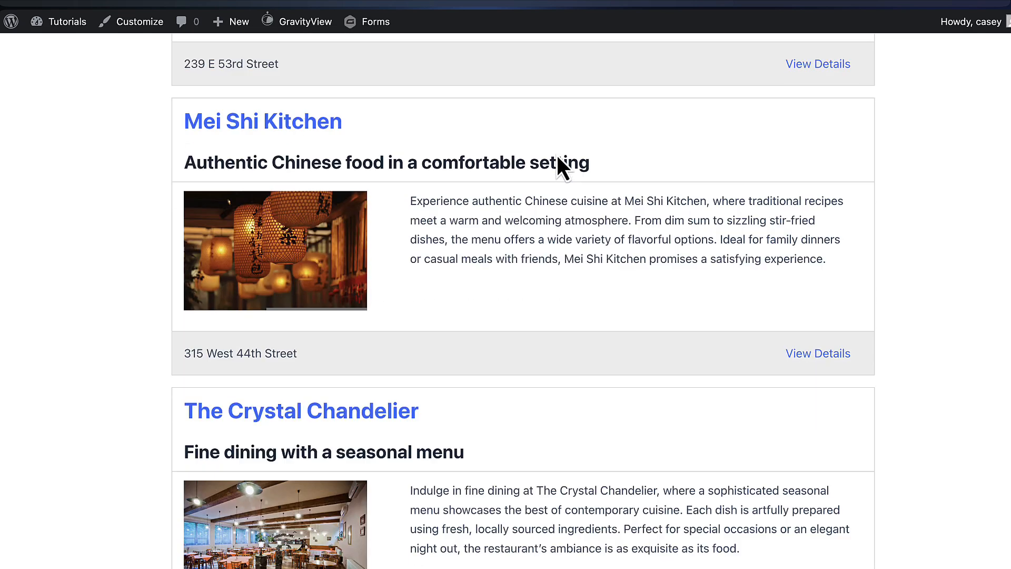
pyautogui.scroll(-15, 557, 157)
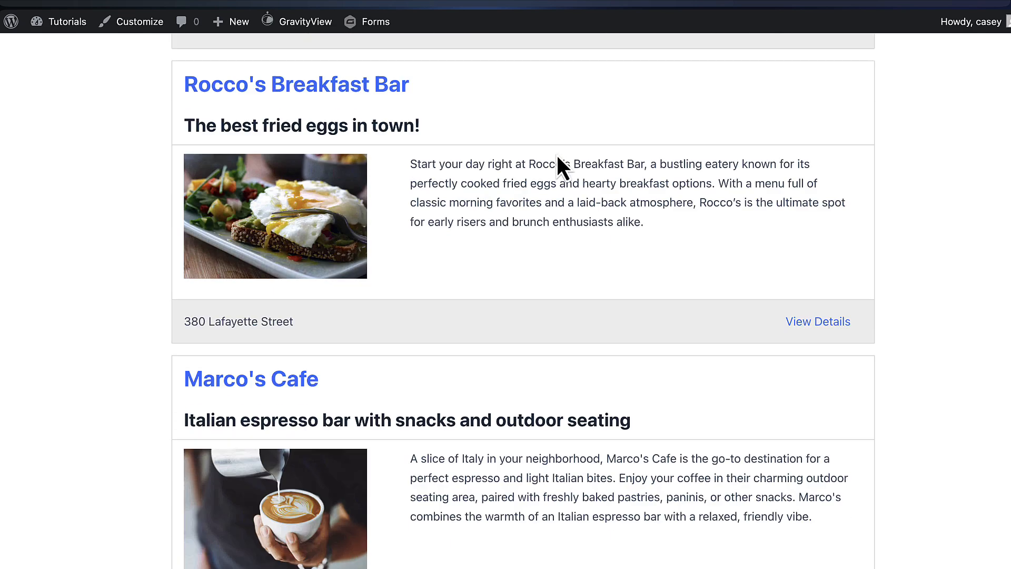
# Open Harbor House's single entry page from its View Details link
pyautogui.scroll(17, 557, 157)
pyautogui.scroll(13, 557, 157)
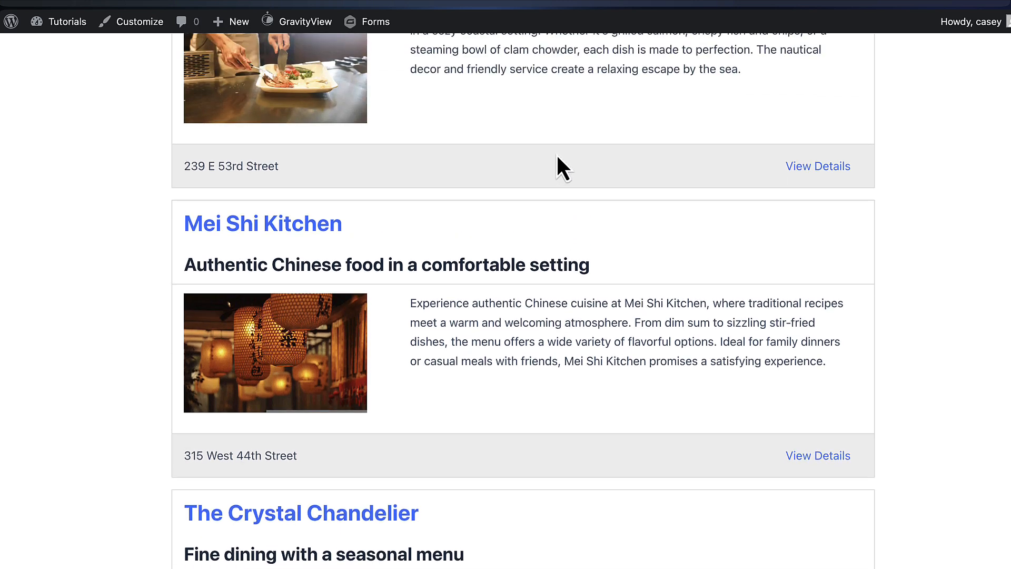
pyautogui.scroll(-3, 557, 157)
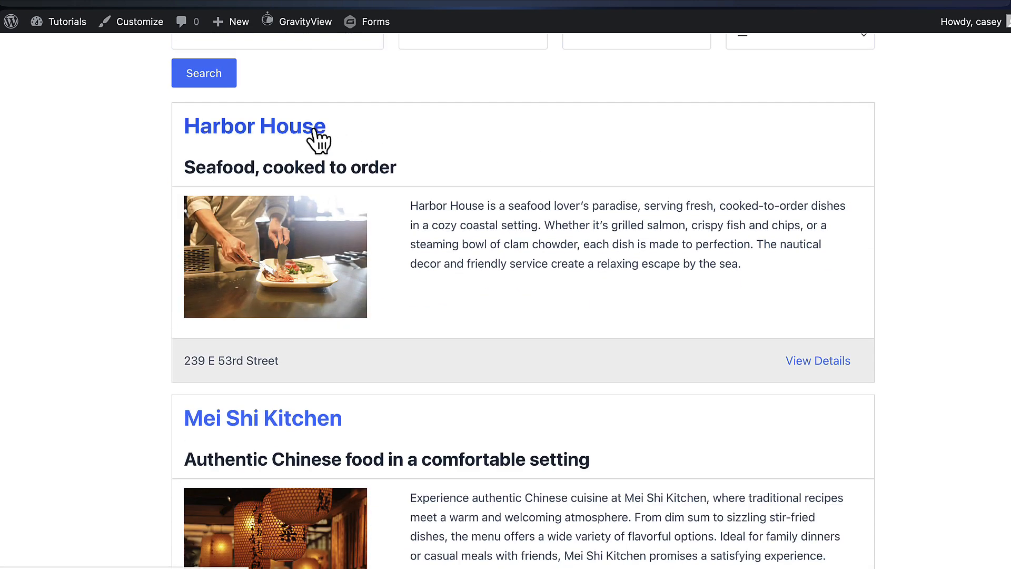
pyautogui.click(835, 363)
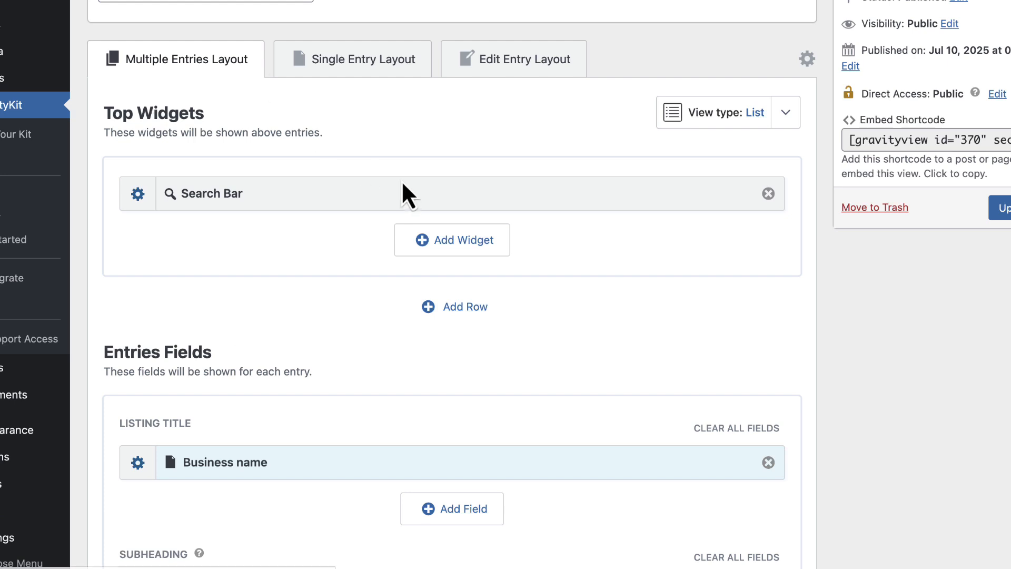
# Switch to the Single Entry Layout tab and review its empty field areas
pyautogui.scroll(2, 402, 183)
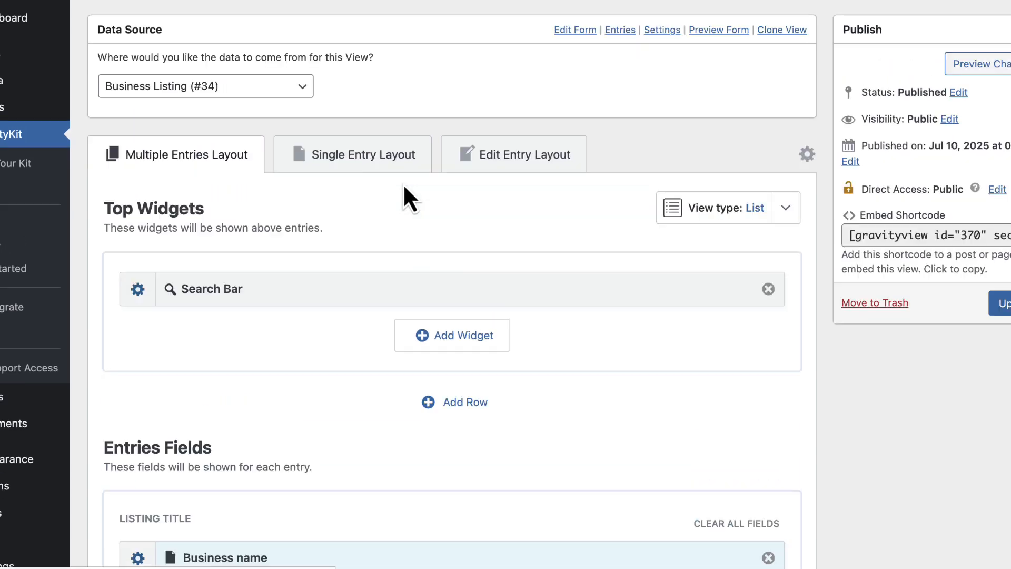
pyautogui.click(367, 167)
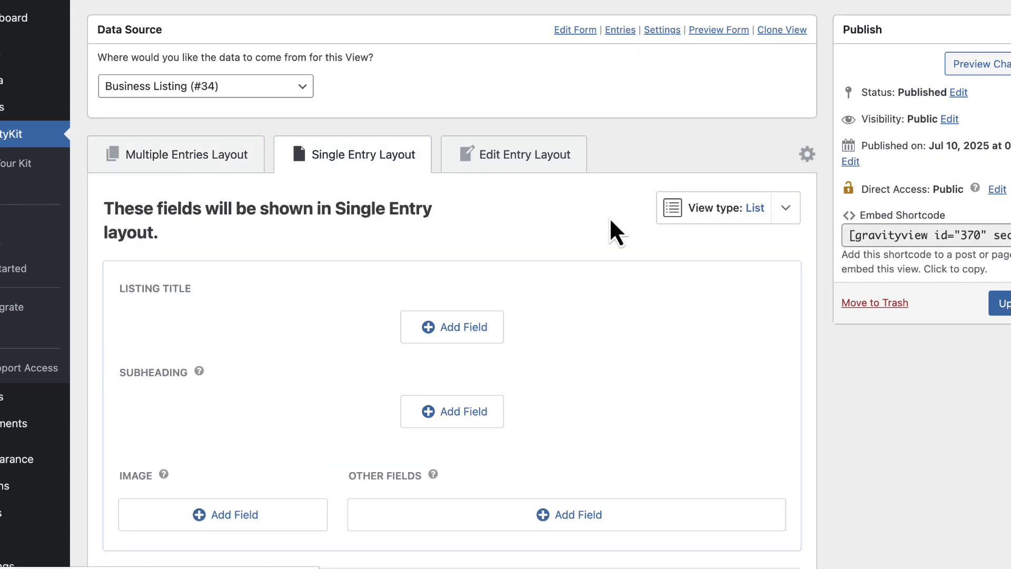
pyautogui.scroll(-3, 611, 221)
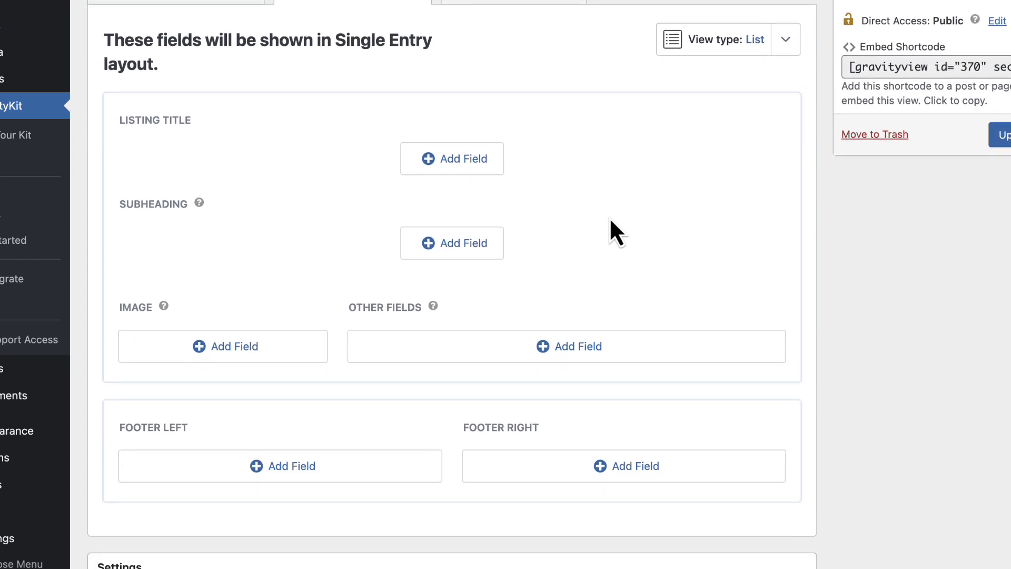
pyautogui.scroll(1, 610, 221)
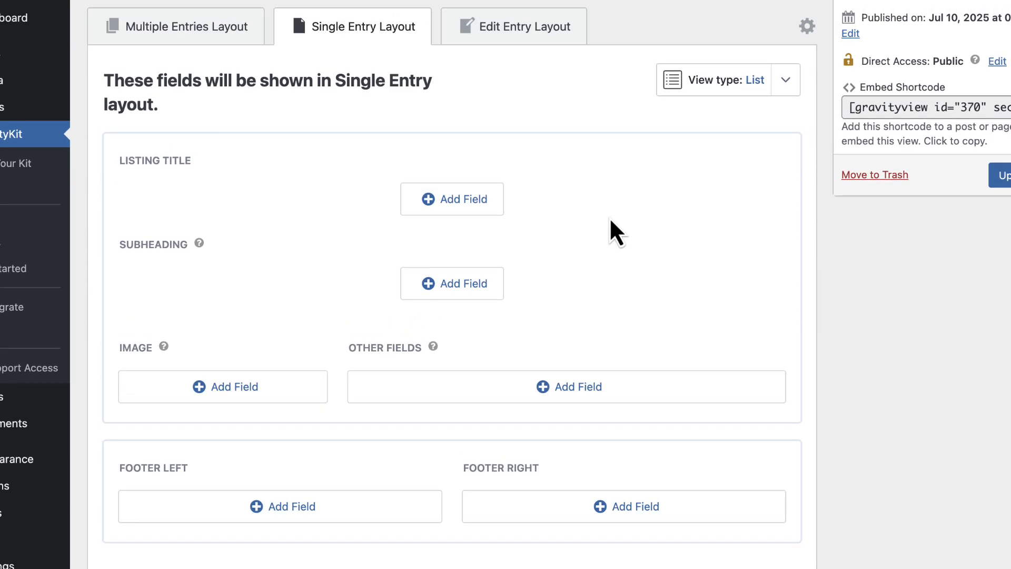
pyautogui.scroll(1, 610, 220)
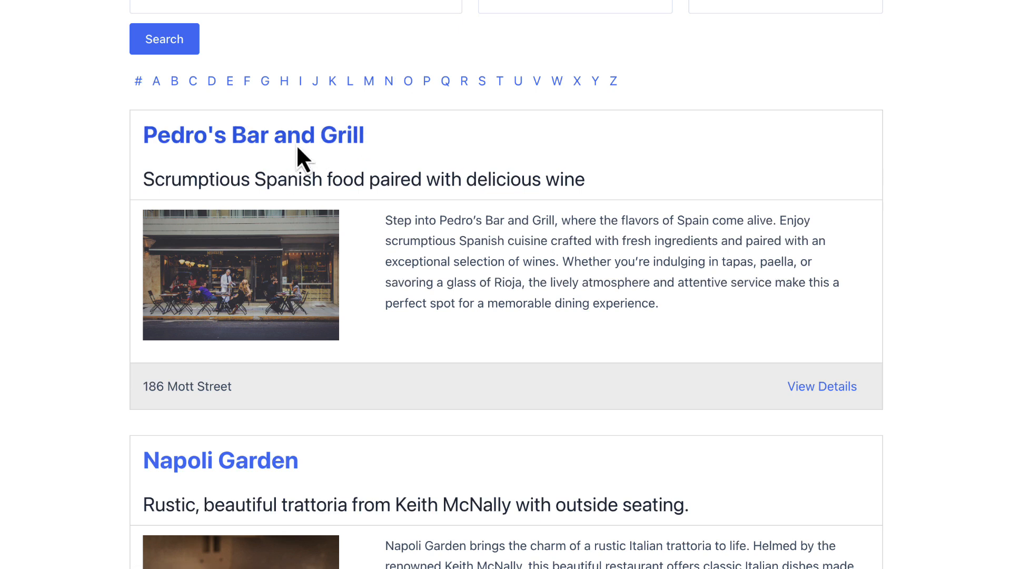
# Open Pedro's Bar and Grill's detail page and scroll through its map, description and address
pyautogui.click(298, 149)
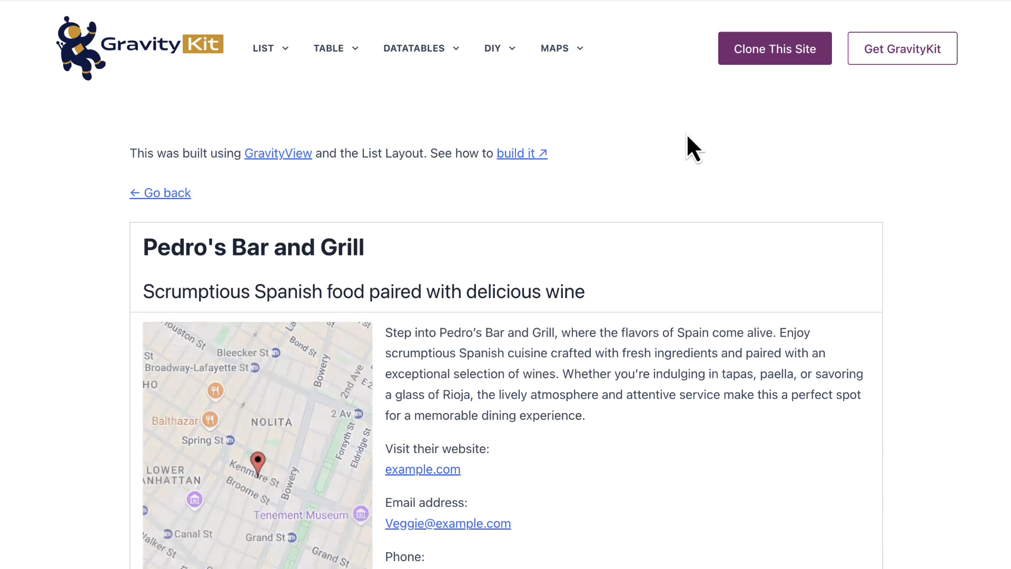
pyautogui.scroll(-3, 687, 136)
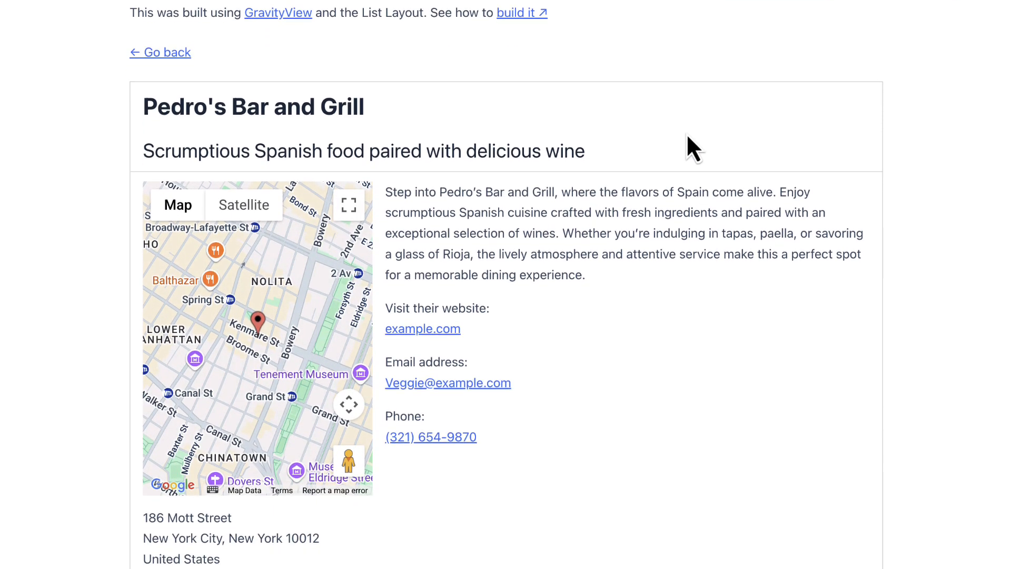
pyautogui.scroll(-2, 687, 135)
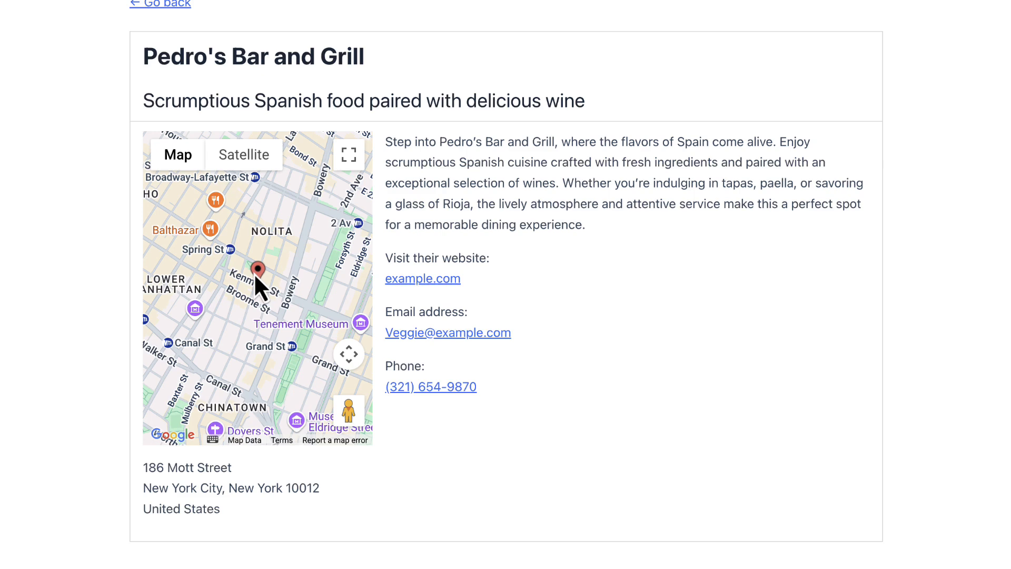
pyautogui.scroll(-3, 255, 274)
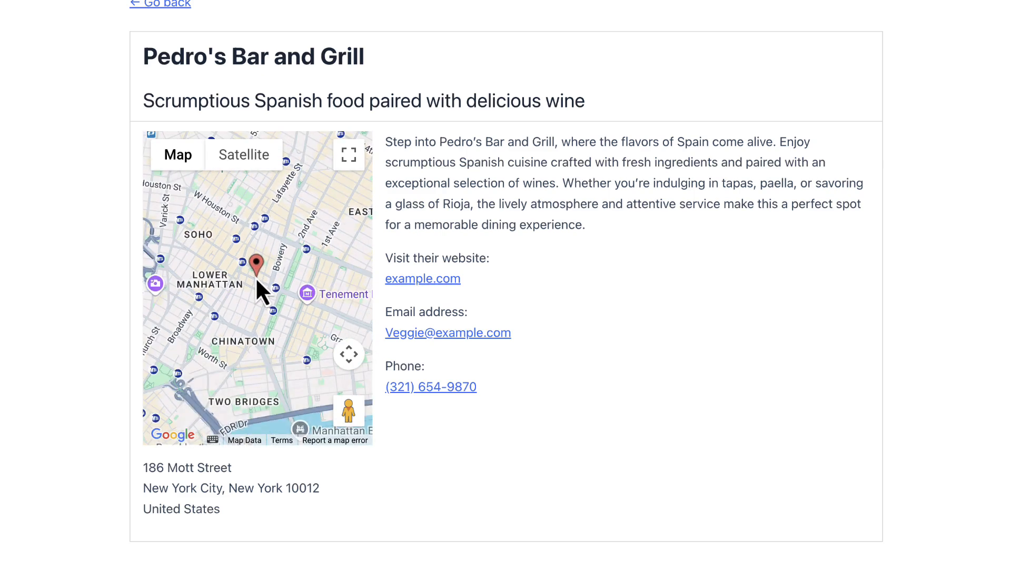
pyautogui.scroll(-3, 256, 280)
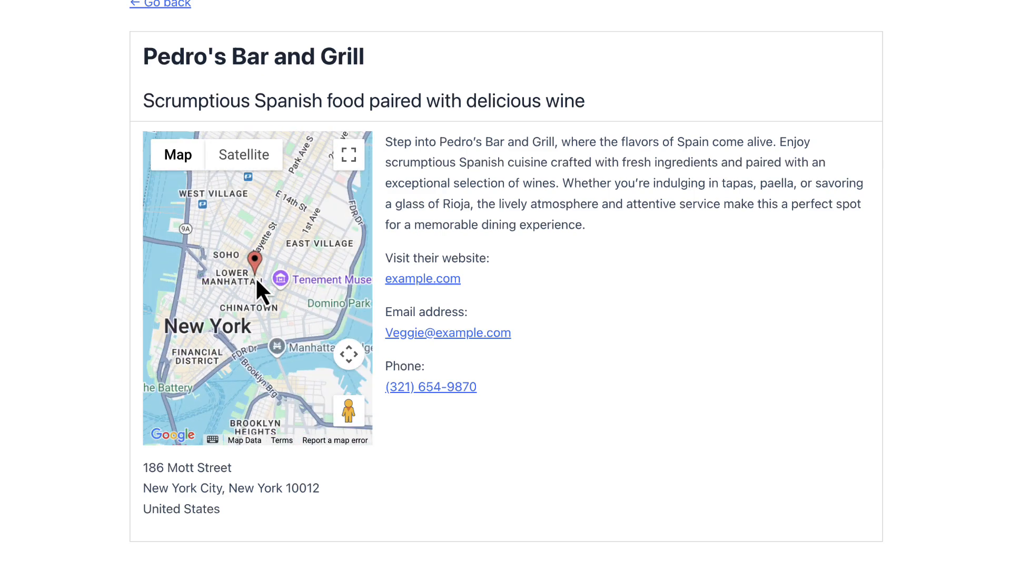
pyautogui.scroll(3, 255, 279)
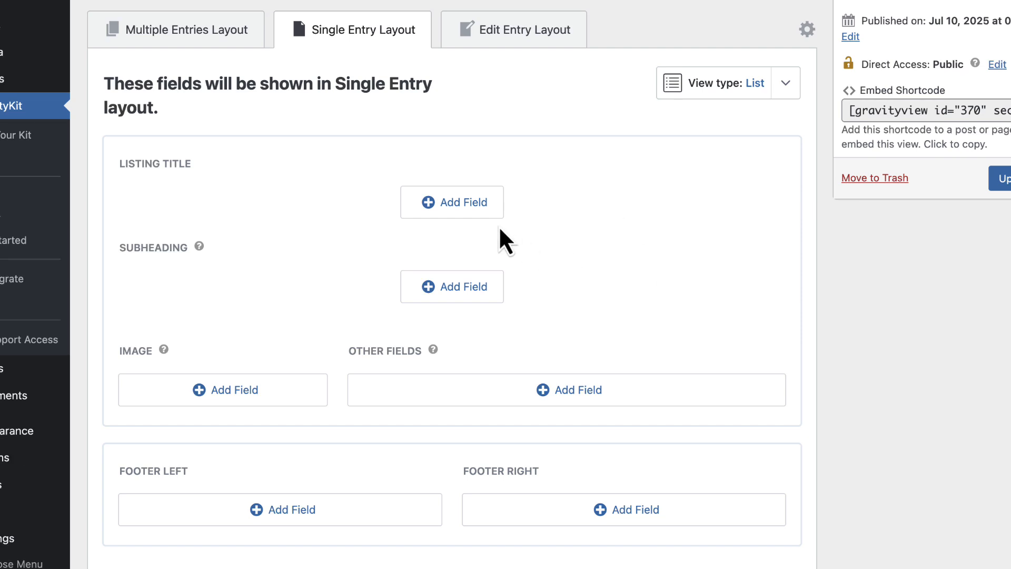
# Put Business name in the Listing Title area and Business Summary in the Subheading area
pyautogui.click(460, 208)
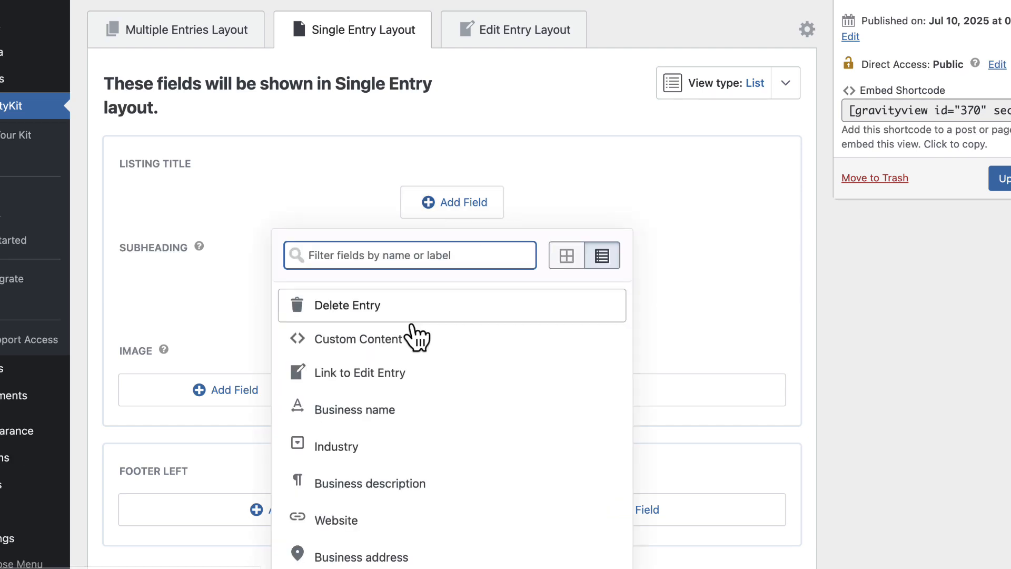
pyautogui.click(406, 410)
pyautogui.scroll(-3, 606, 253)
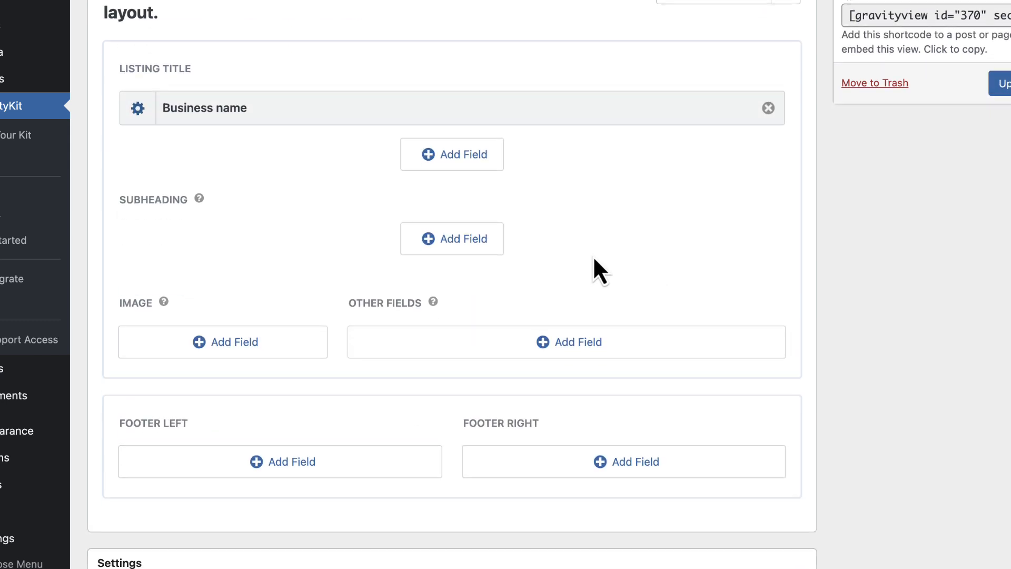
pyautogui.click(490, 244)
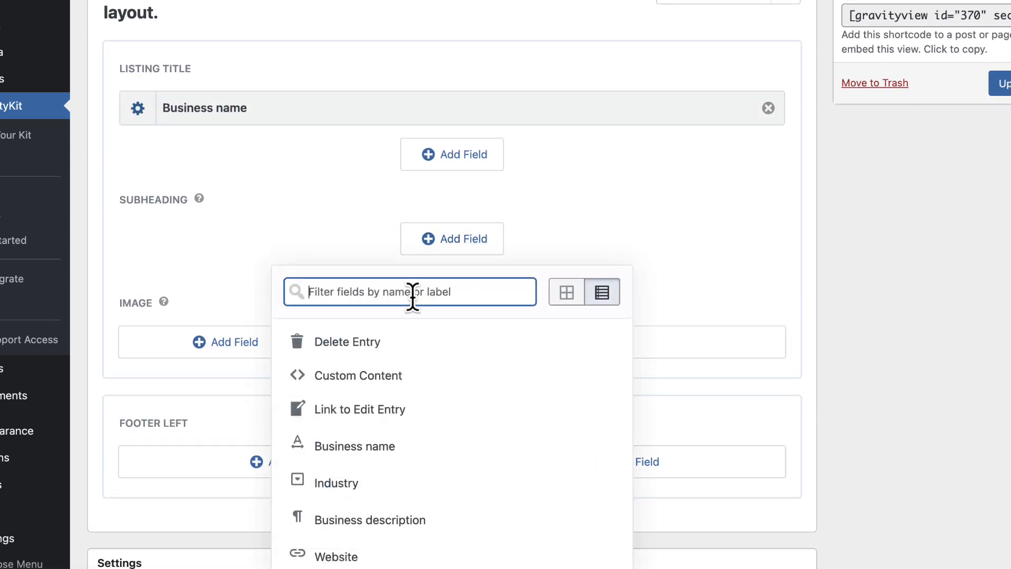
pyautogui.write('summ')
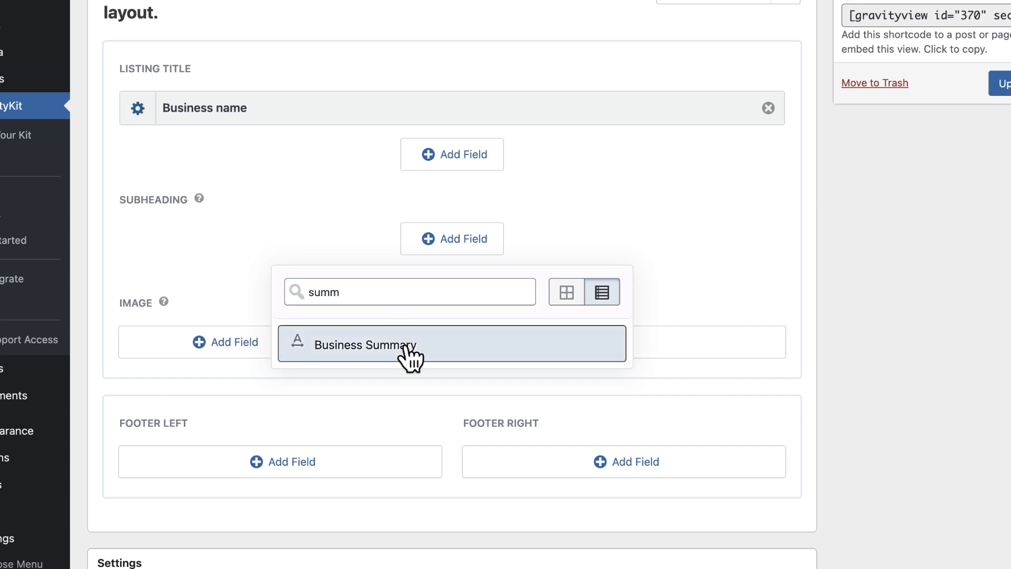
pyautogui.click(411, 358)
pyautogui.scroll(-3, 680, 227)
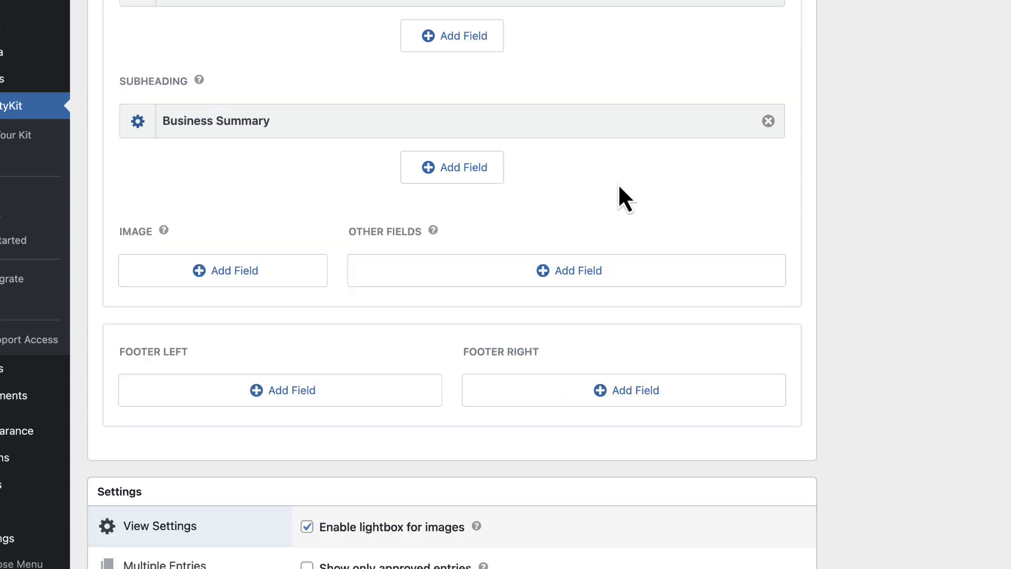
pyautogui.scroll(-1, 595, 202)
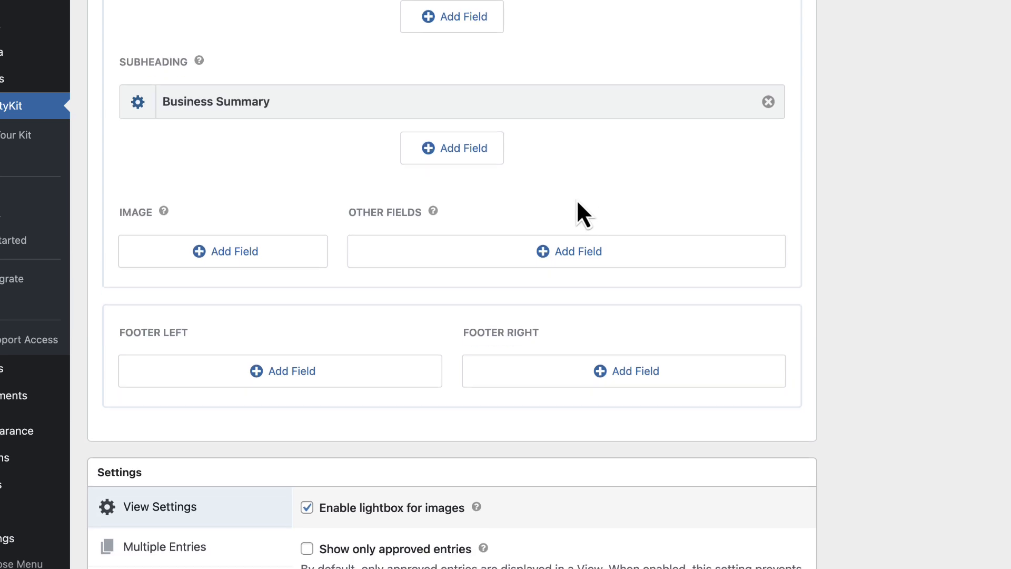
pyautogui.scroll(-3, 537, 216)
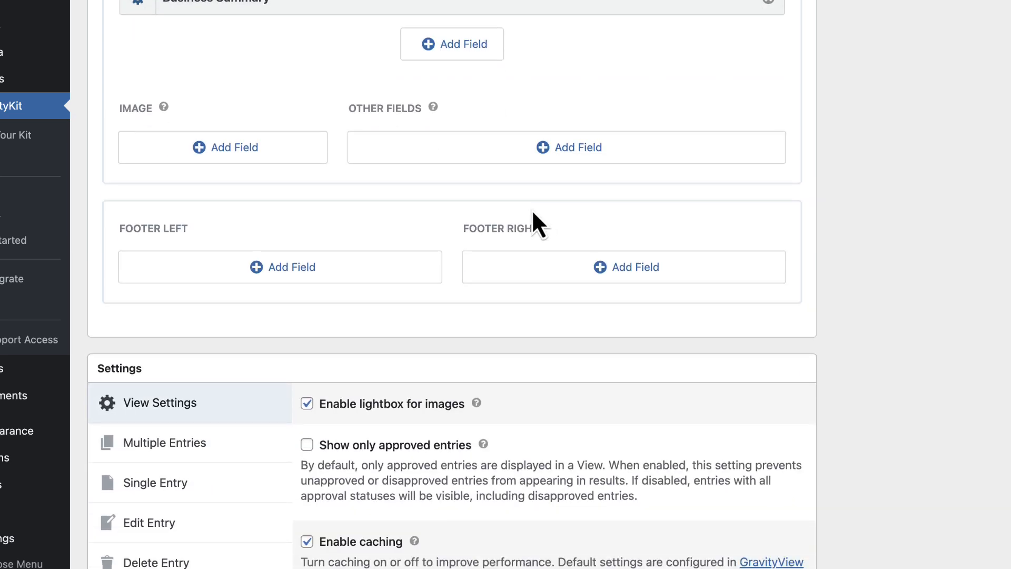
# Add Business description, Website, Business main phone and Business email to Other Fields
pyautogui.click(578, 154)
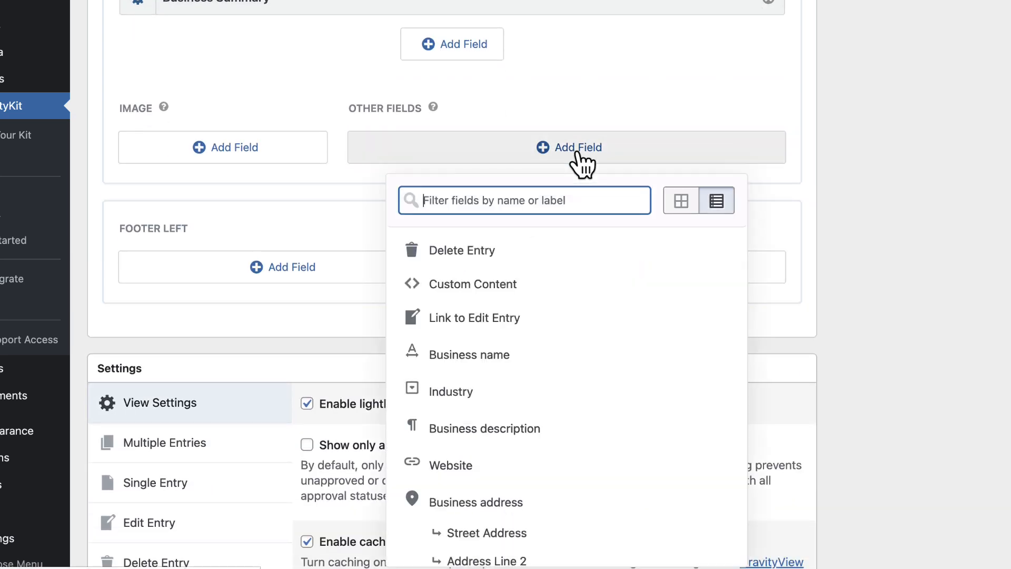
pyautogui.click(551, 428)
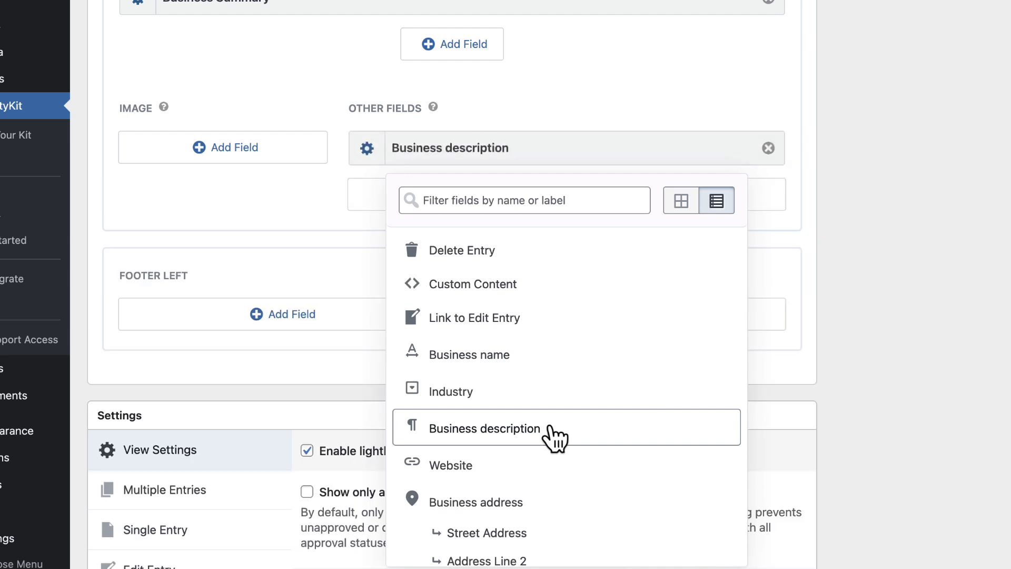
pyautogui.scroll(-2, 552, 363)
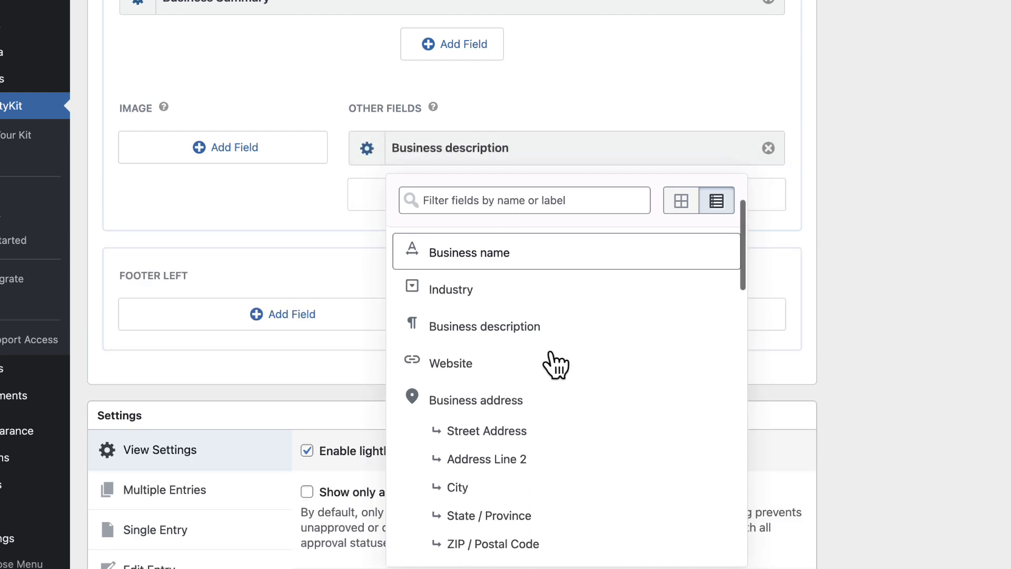
pyautogui.click(508, 378)
pyautogui.scroll(-4, 603, 355)
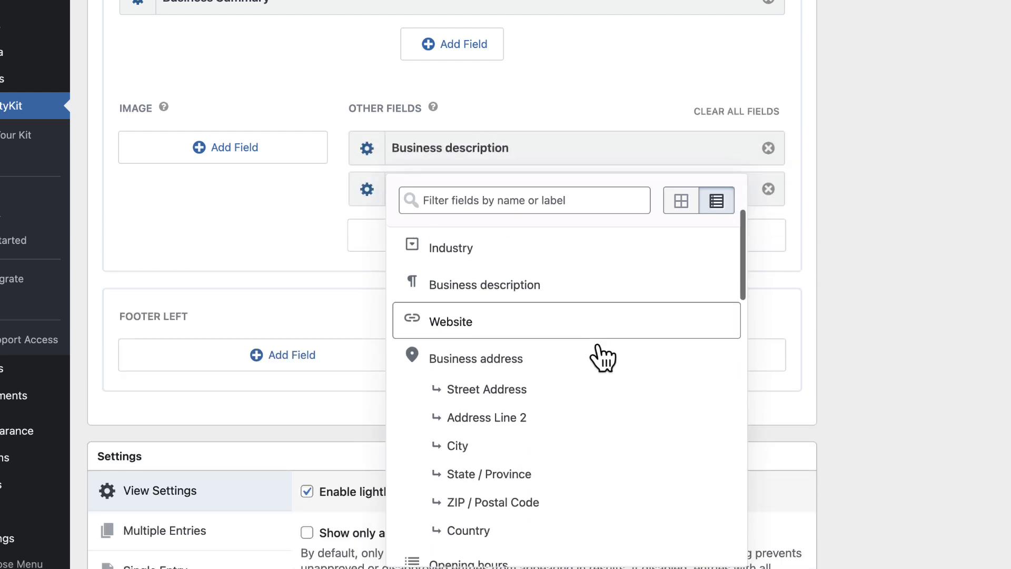
pyautogui.scroll(-3, 600, 351)
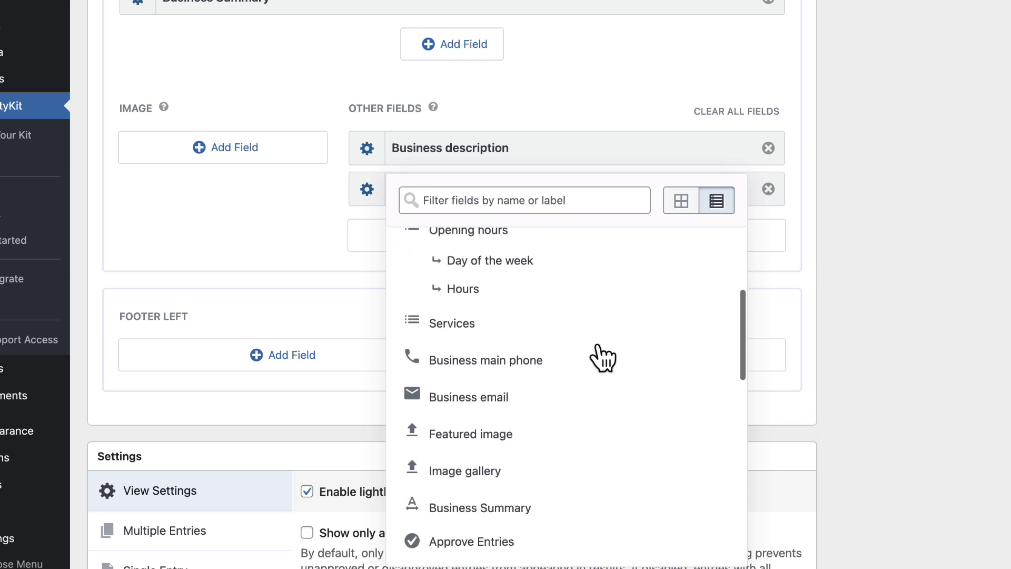
pyautogui.click(561, 362)
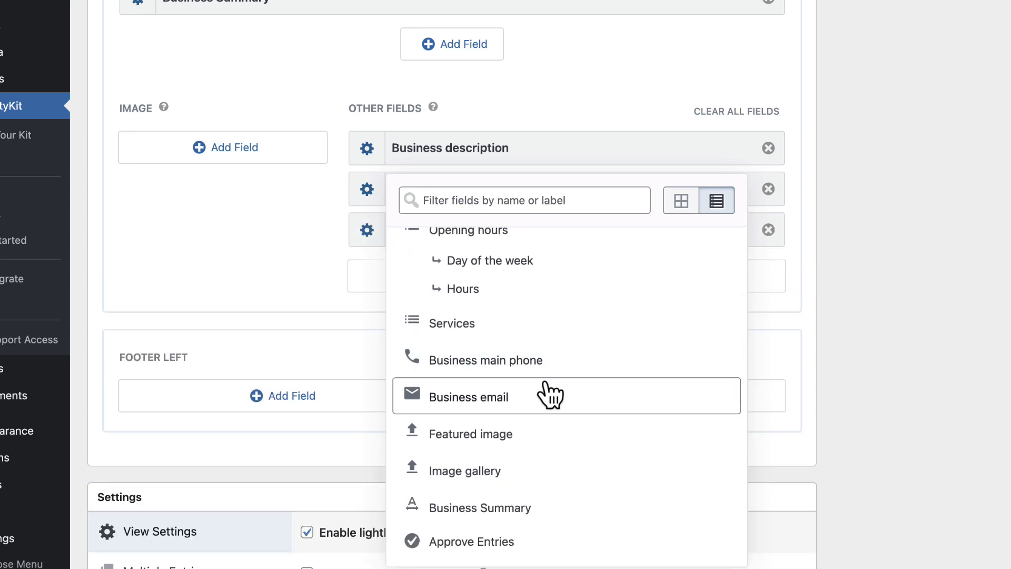
pyautogui.click(542, 395)
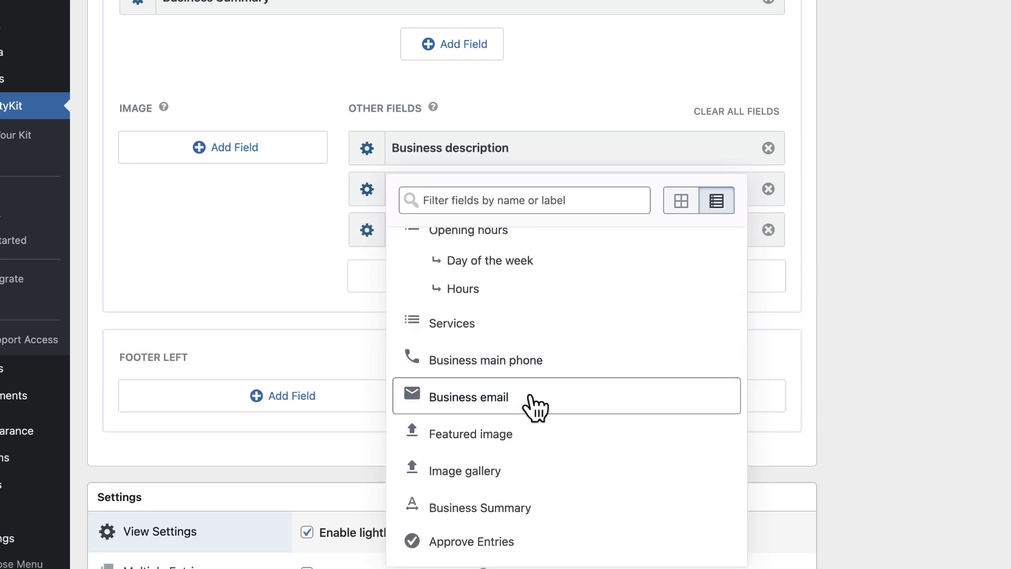
pyautogui.click(869, 293)
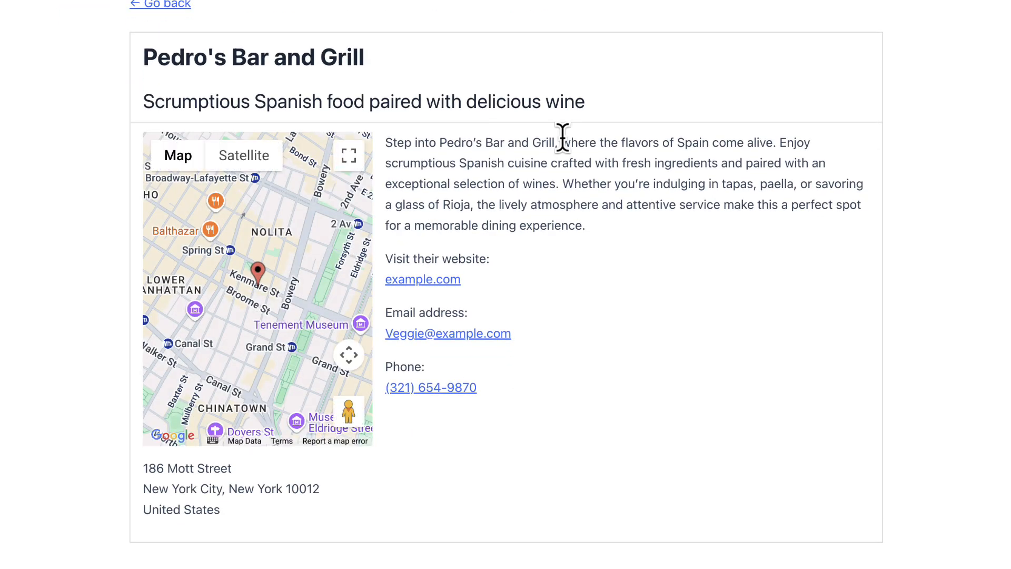
pyautogui.scroll(-2, 488, 175)
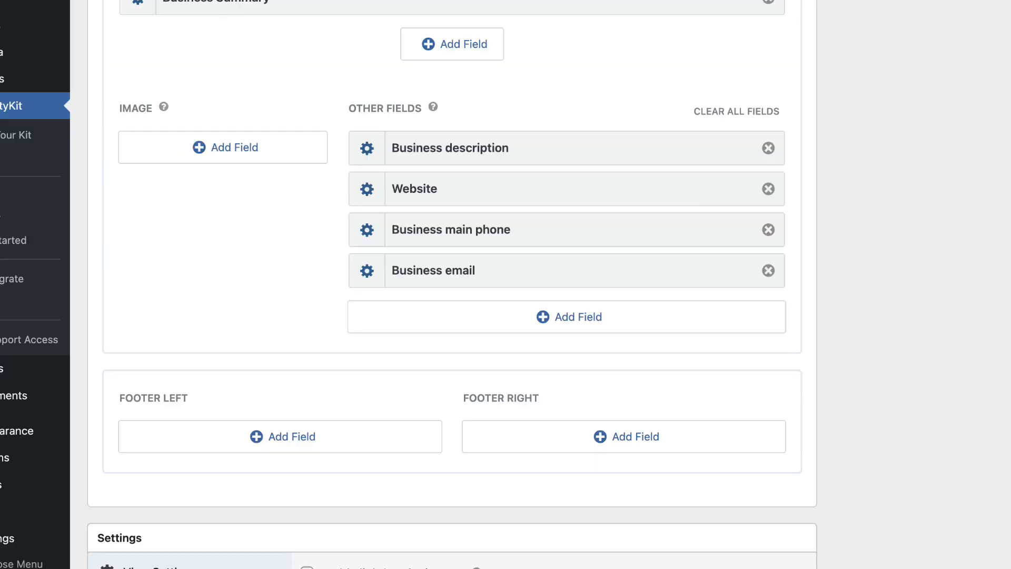
# Make the Website field show the custom label 'Website:'
pyautogui.click(378, 192)
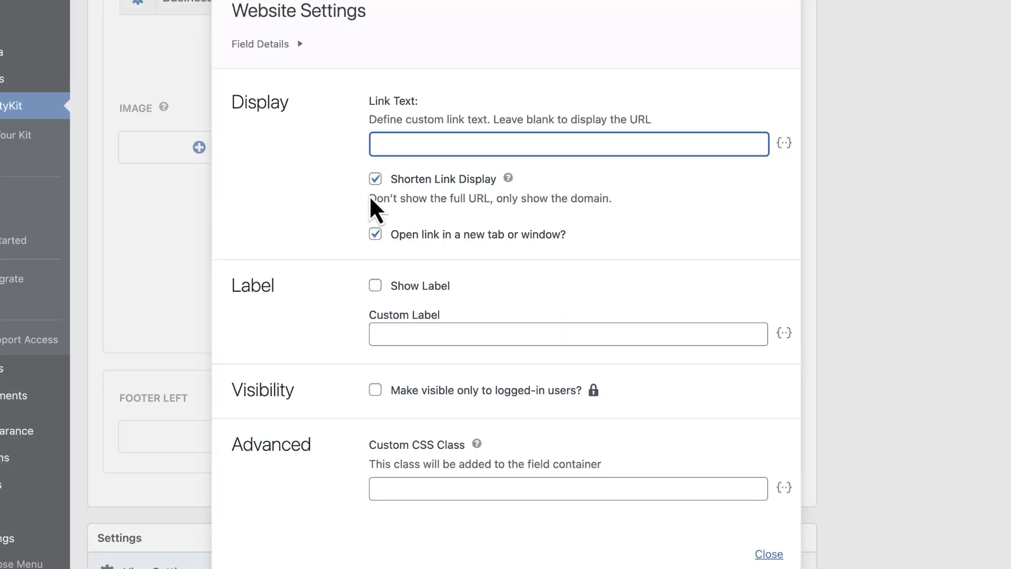
pyautogui.click(411, 289)
pyautogui.scroll(-1, 519, 292)
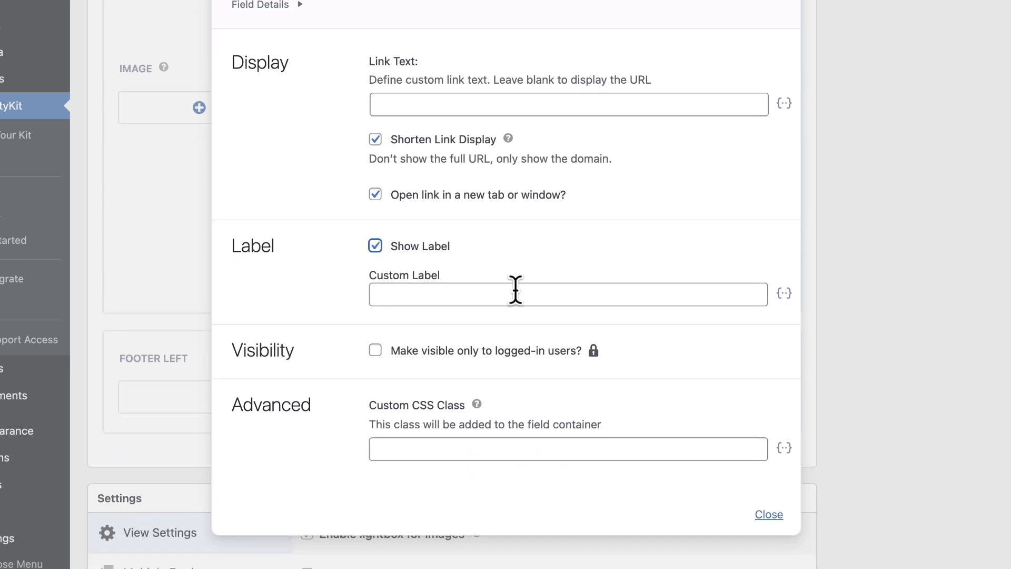
pyautogui.click(412, 298)
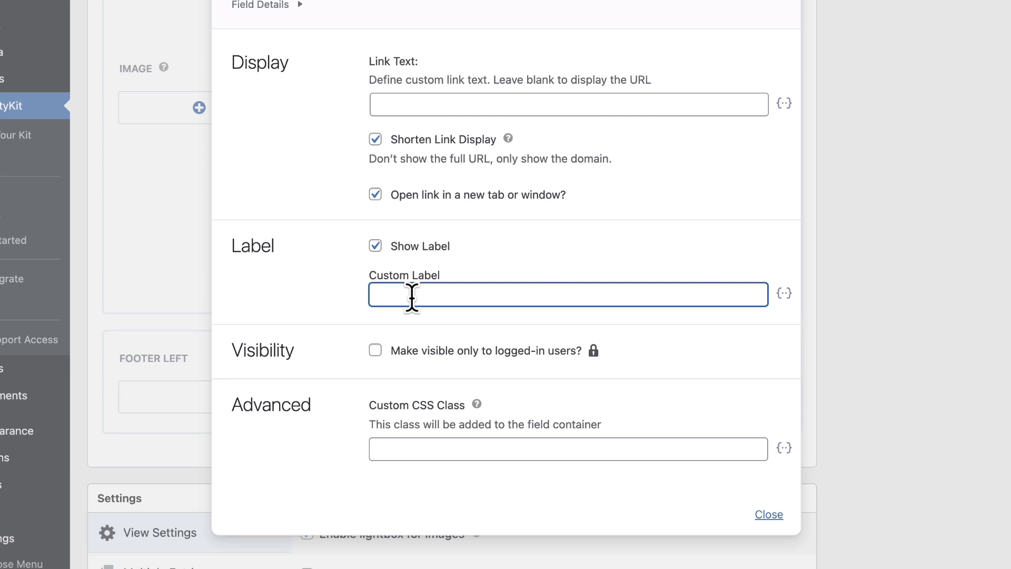
pyautogui.write('Website:')
pyautogui.click(869, 279)
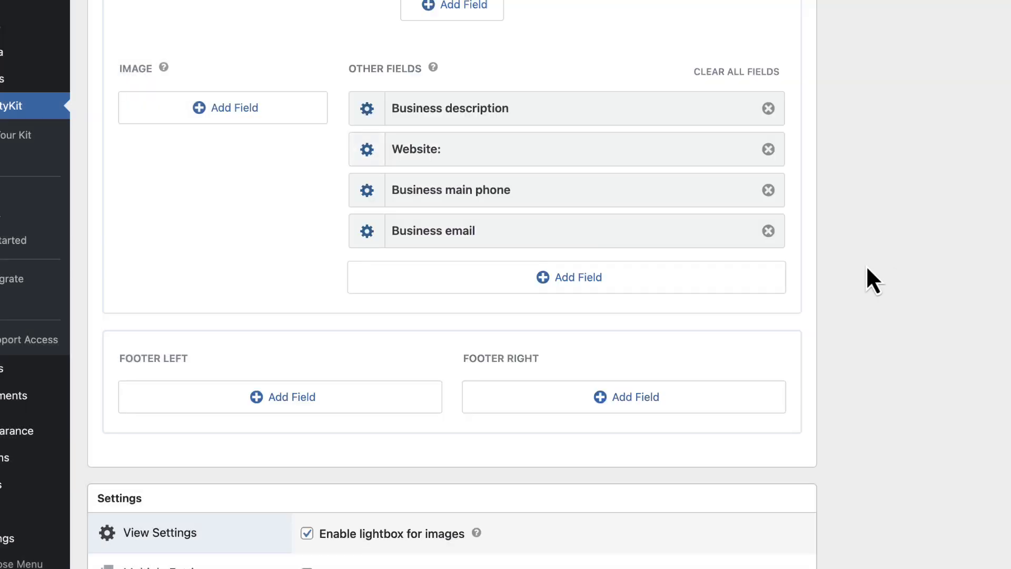
# Make the Business main phone field show the custom label 'Phone:'
pyautogui.click(371, 195)
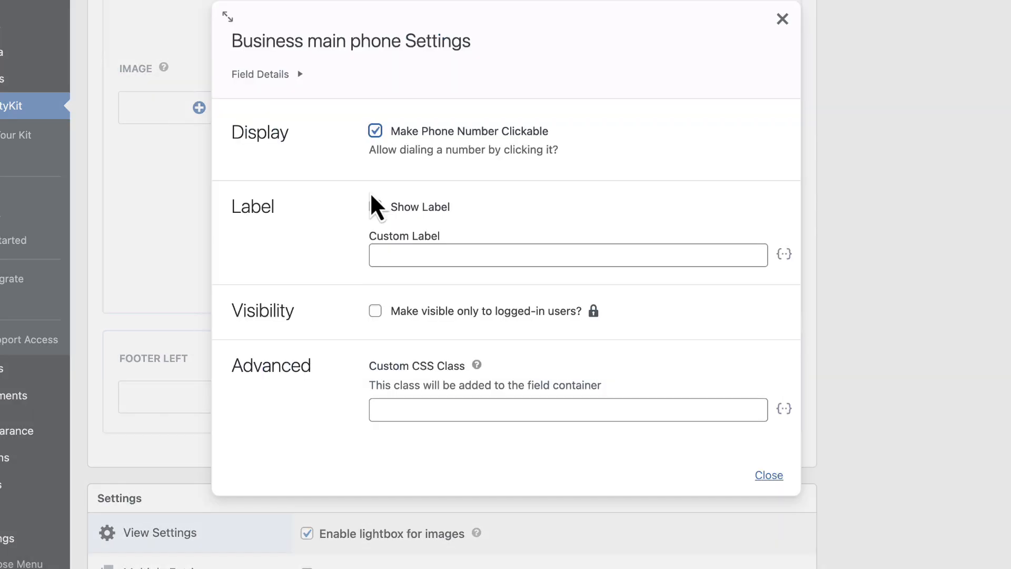
pyautogui.click(408, 261)
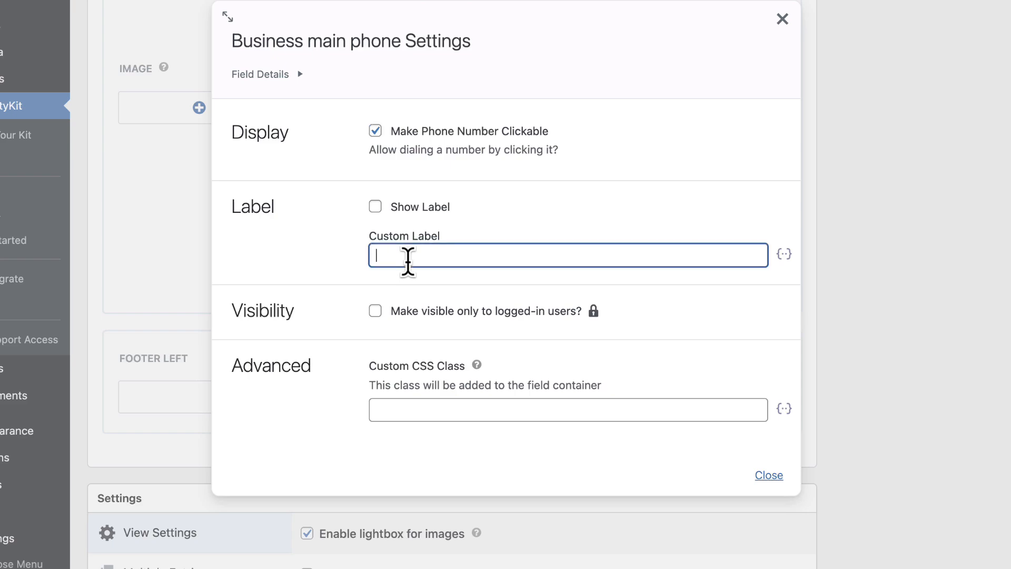
pyautogui.write('Phone:')
pyautogui.click(408, 211)
pyautogui.click(919, 277)
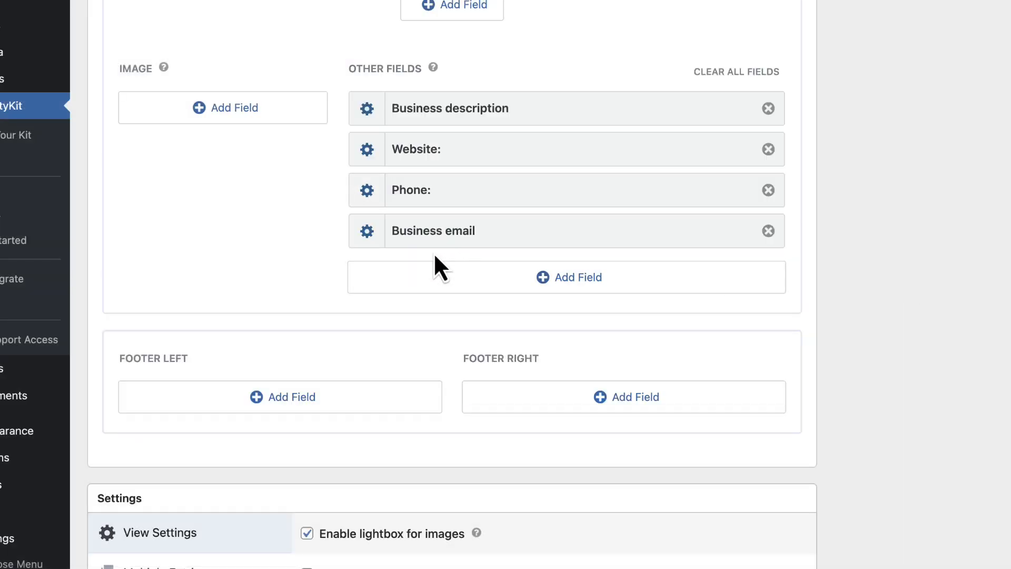
# Make the Business email field show the custom label 'Email:'
pyautogui.click(367, 231)
pyautogui.click(375, 108)
pyautogui.click(409, 158)
pyautogui.write('Email:')
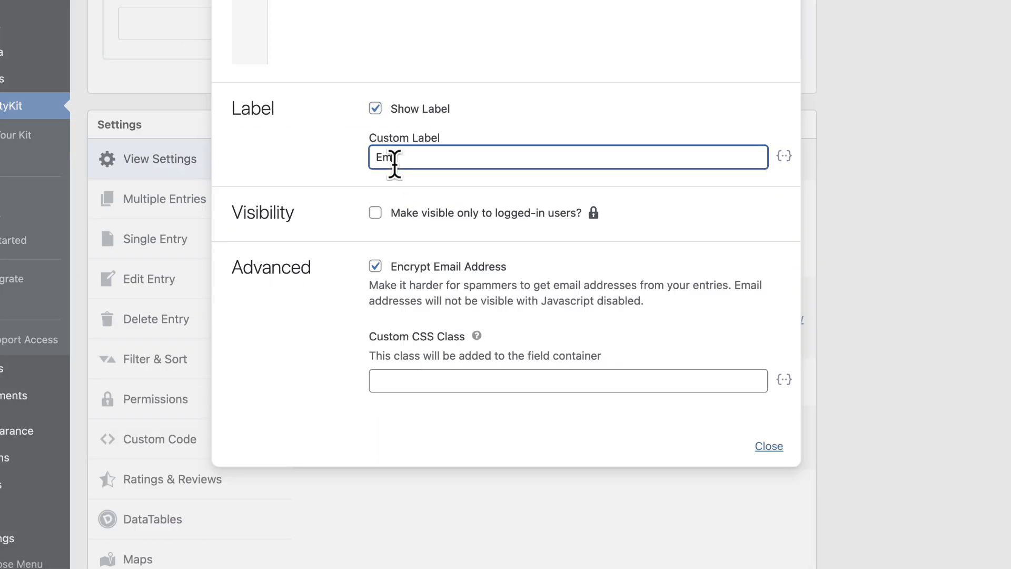
pyautogui.click(833, 234)
pyautogui.scroll(4, 734, 282)
pyautogui.scroll(-3, 629, 290)
pyautogui.moveTo(631, 291)
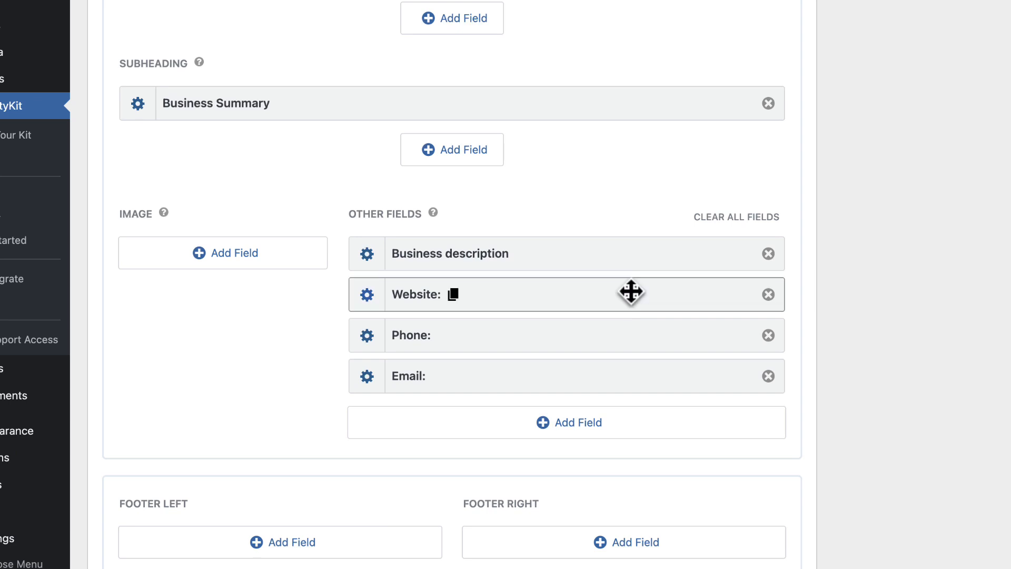
pyautogui.scroll(-3, 308, 290)
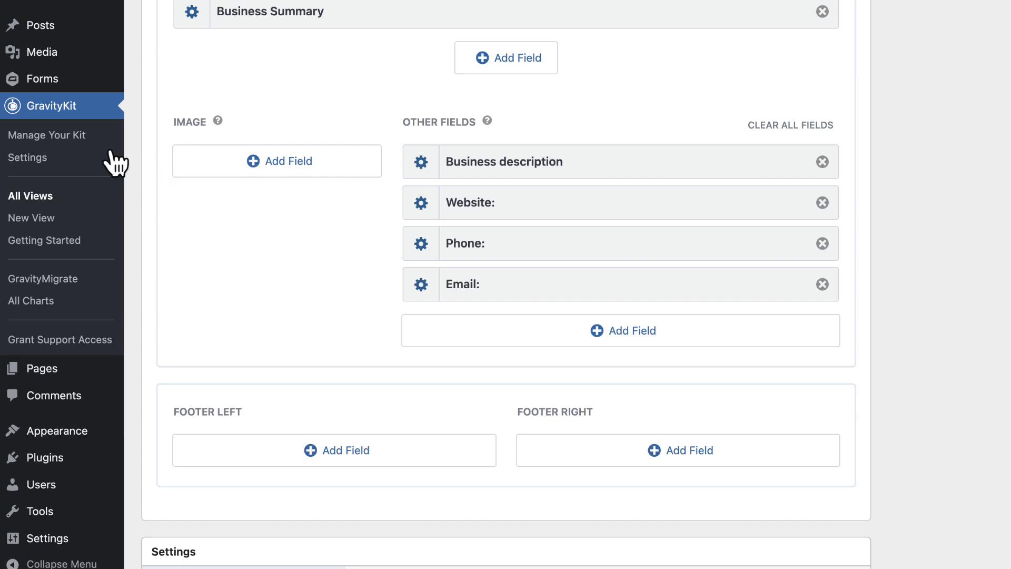
# Review GravityKit's Manage Your Kit page down to Layouts, where Maps Premium View 3.2.7 is active
pyautogui.click(76, 138)
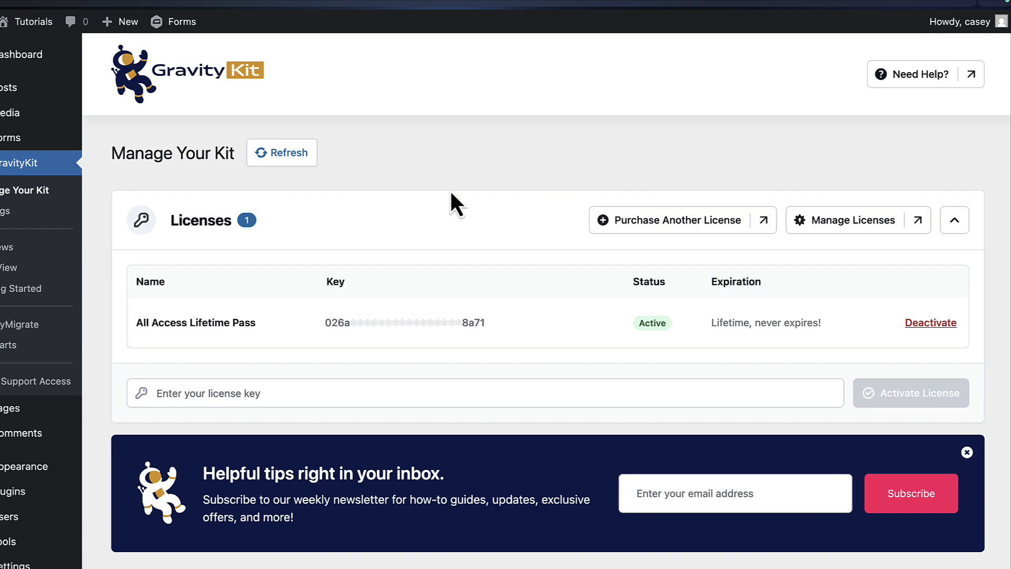
pyautogui.scroll(-10, 451, 196)
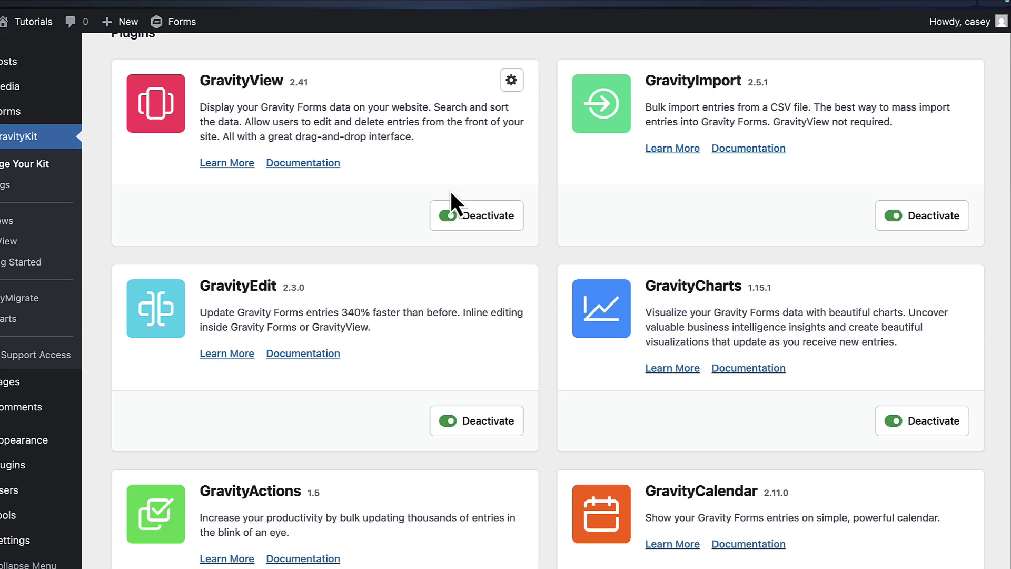
pyautogui.scroll(-10, 395, 309)
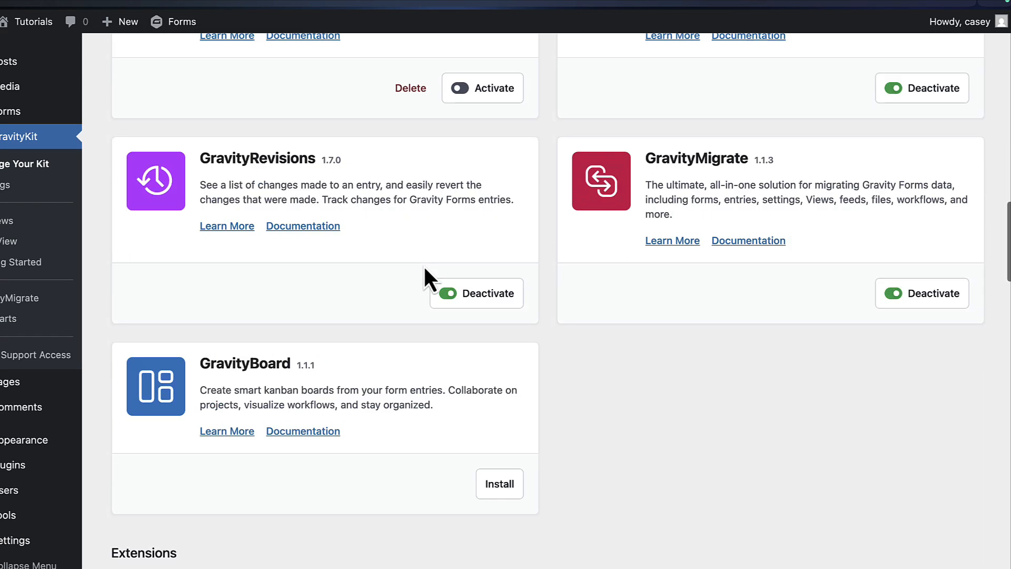
pyautogui.scroll(-12, 424, 269)
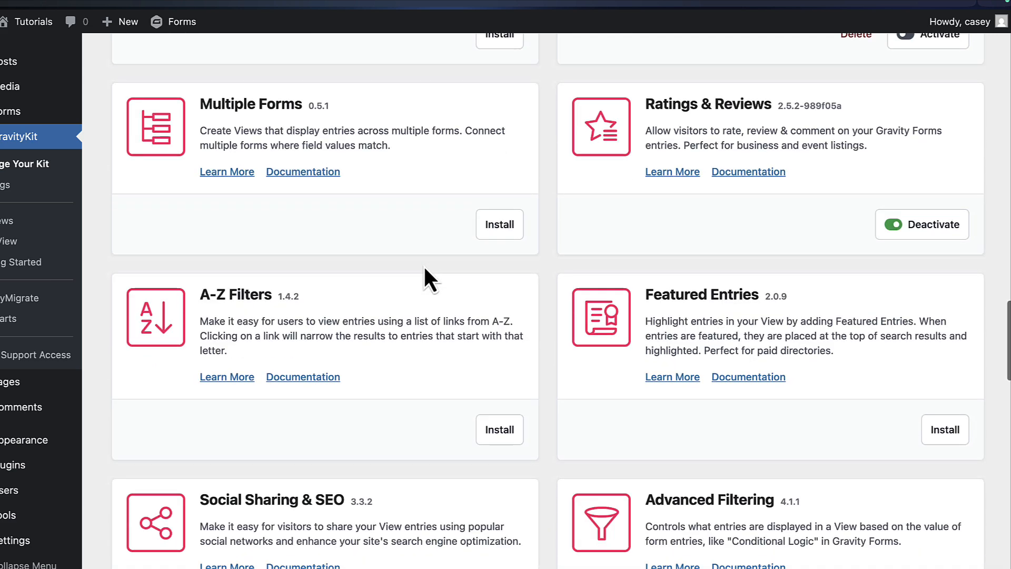
pyautogui.scroll(-10, 425, 269)
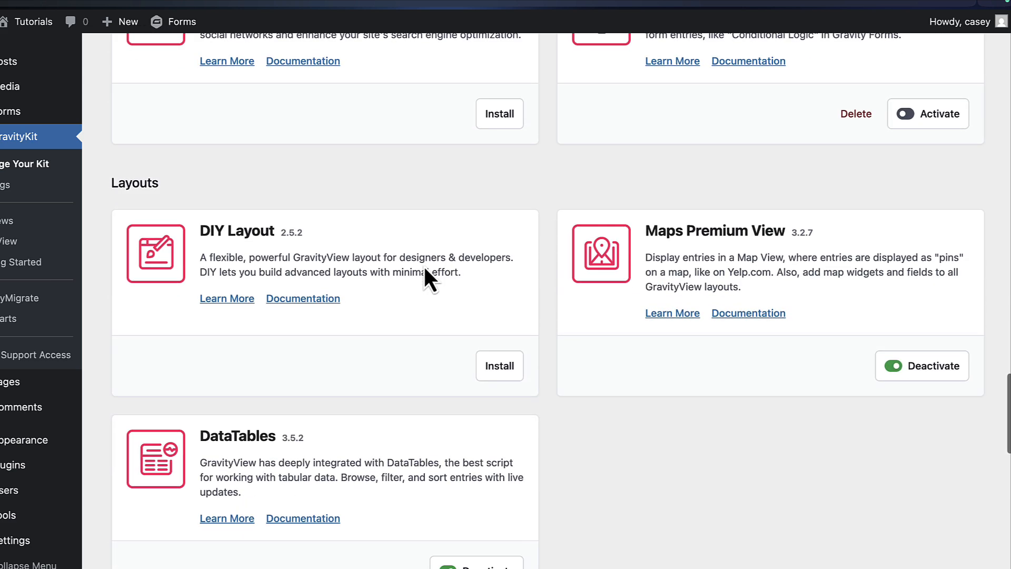
pyautogui.scroll(-3, 424, 268)
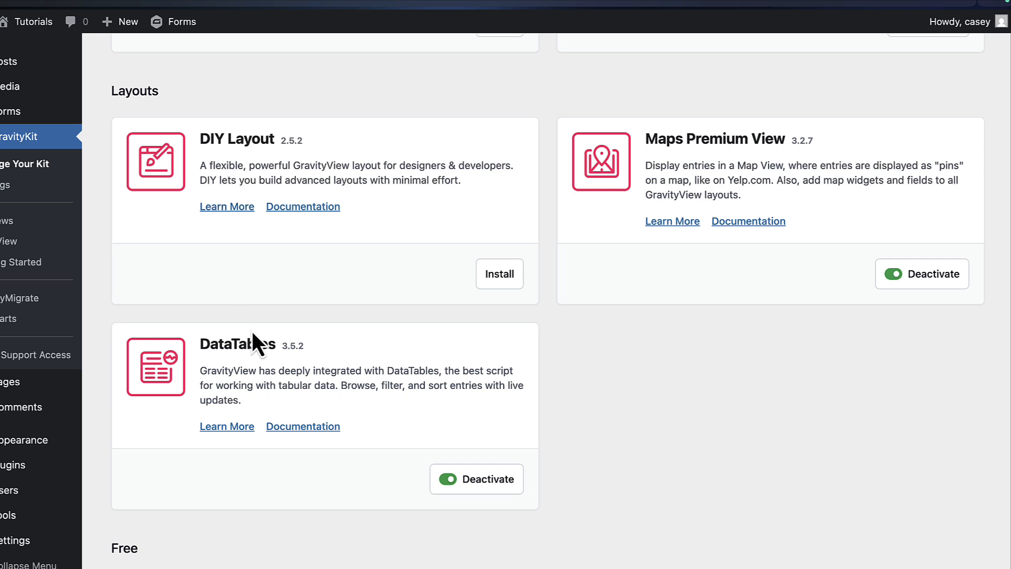
pyautogui.scroll(6, 330, 288)
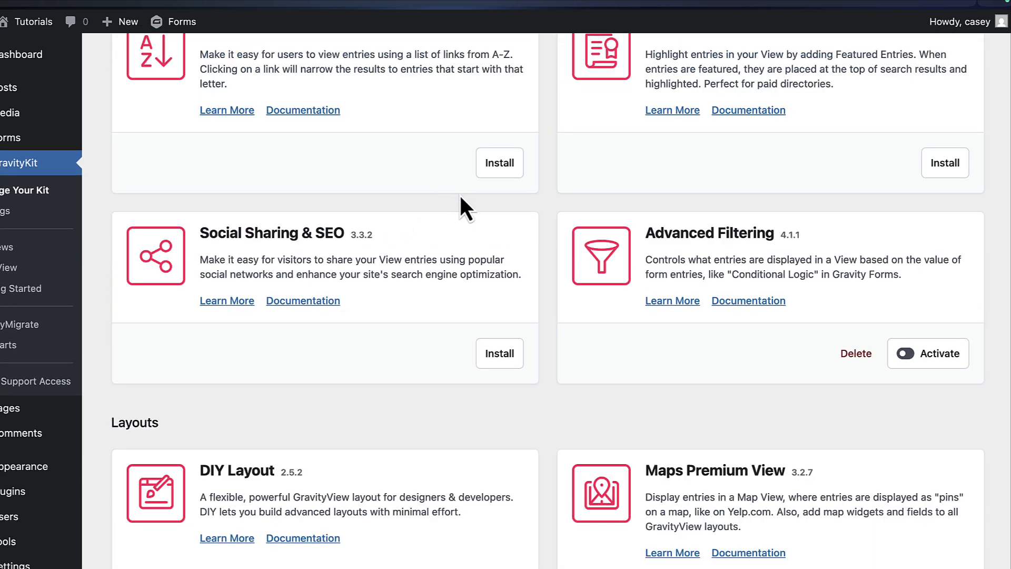
pyautogui.scroll(-5, 462, 205)
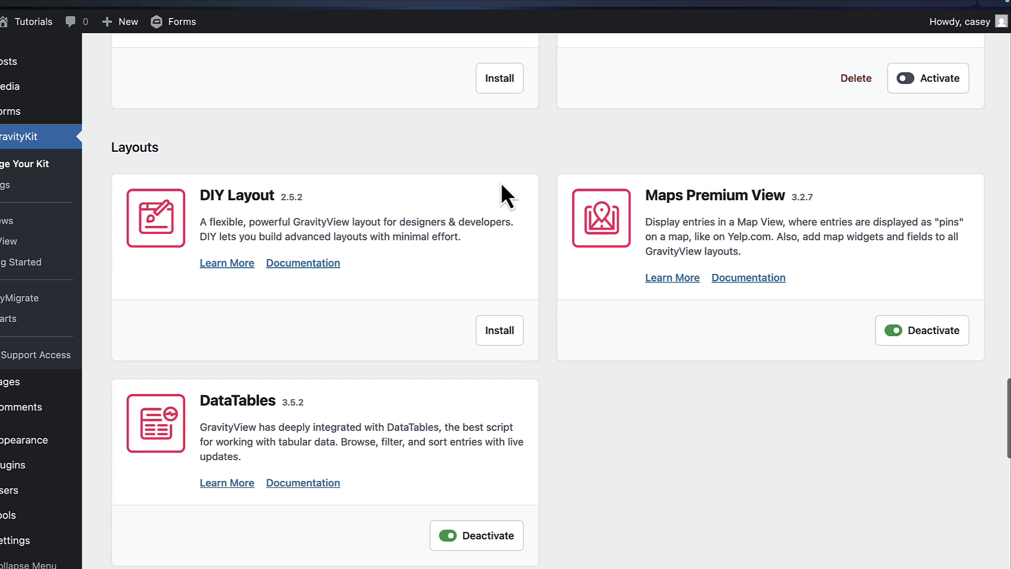
pyautogui.scroll(-1, 501, 185)
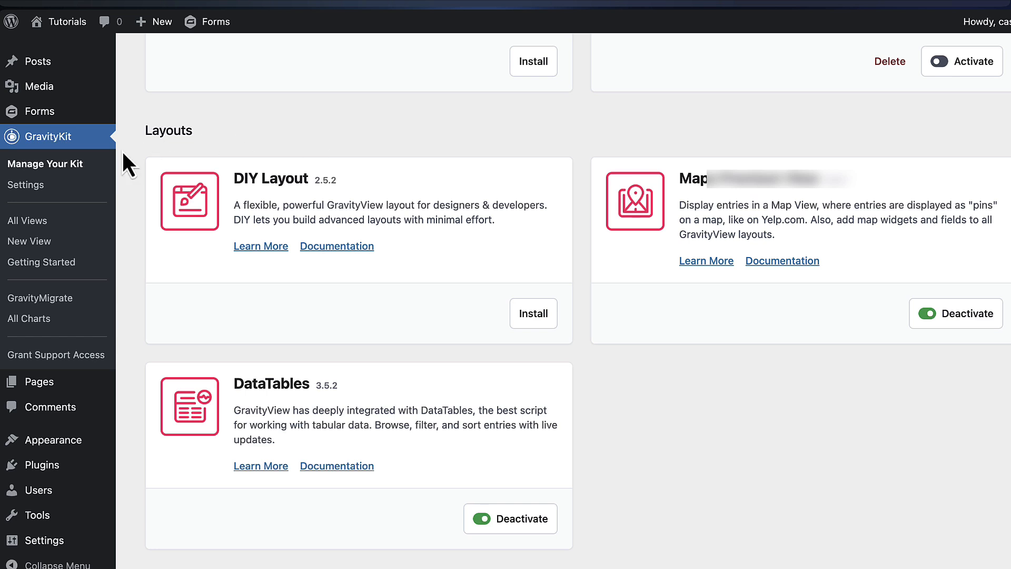
# Confirm GravityView Maps settings hold a Google Maps API key, then return to the View editor
pyautogui.click(49, 189)
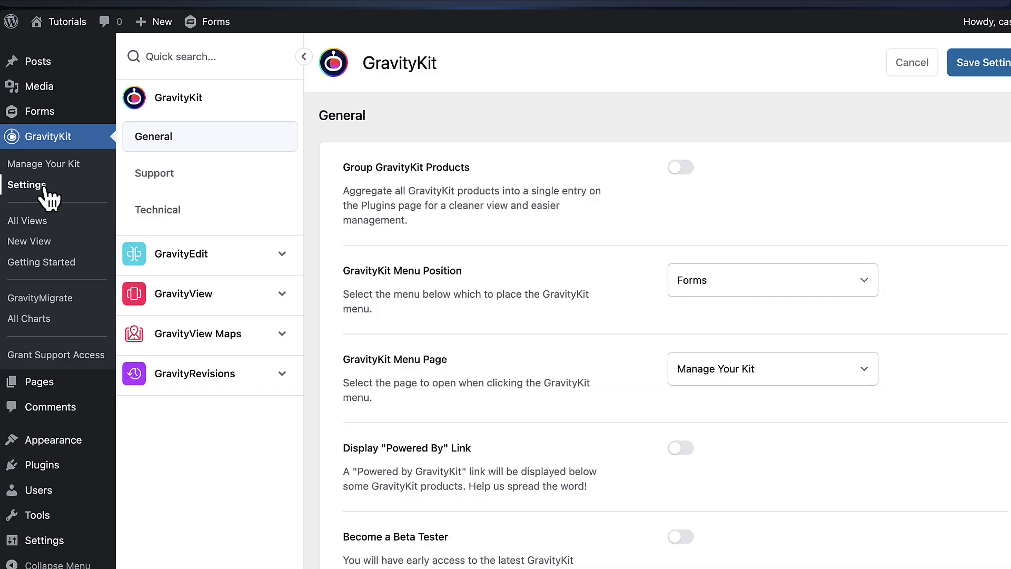
pyautogui.click(233, 340)
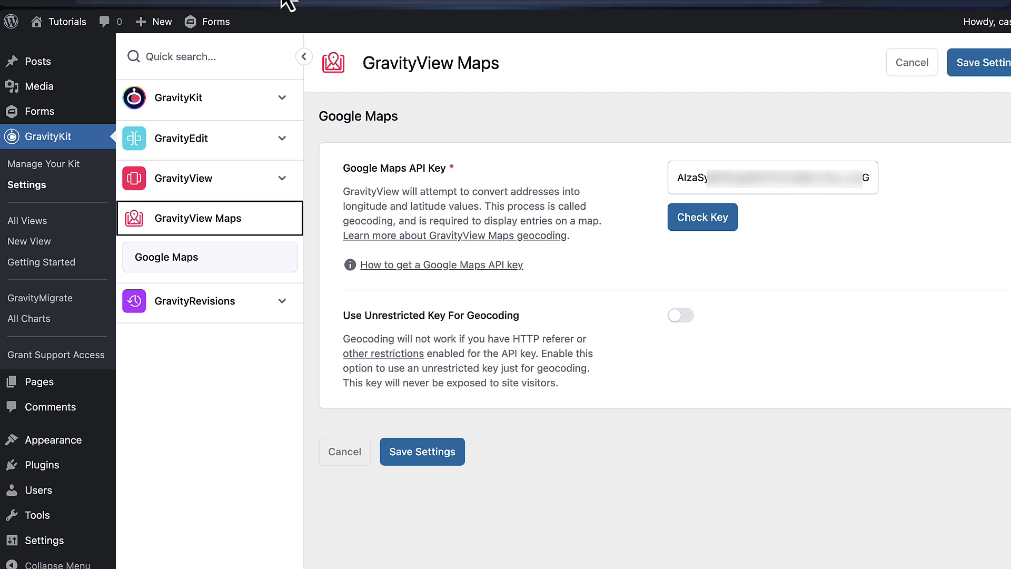
pyautogui.click(263, 1)
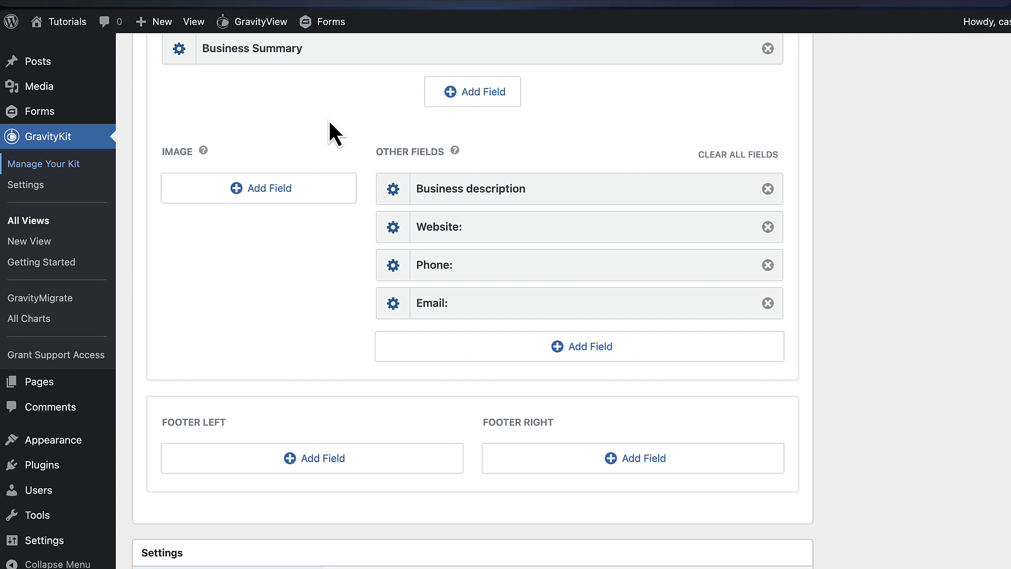
# Add the Entry Map field to the Single Entry layout's Image area
pyautogui.click(267, 190)
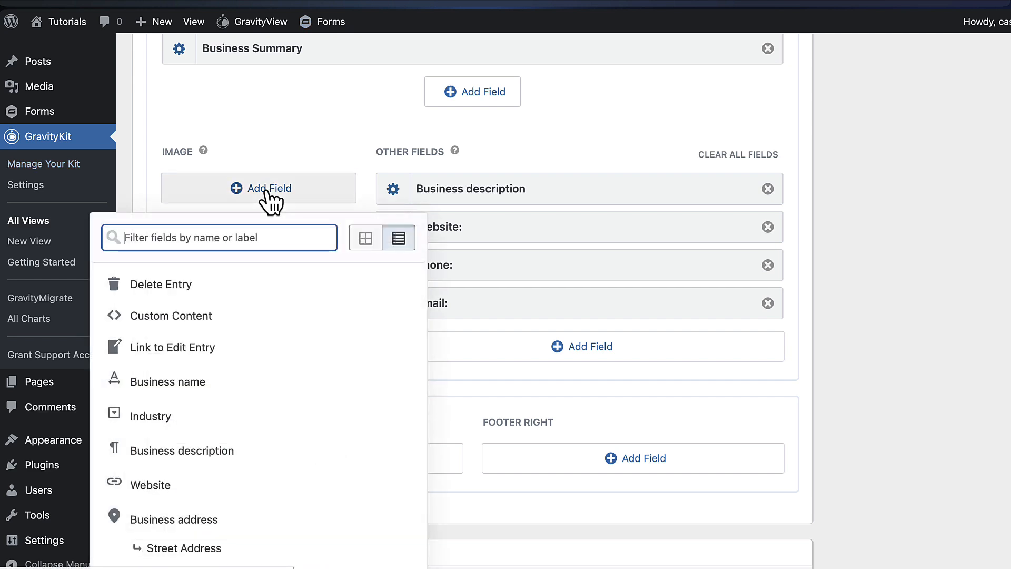
pyautogui.write('map')
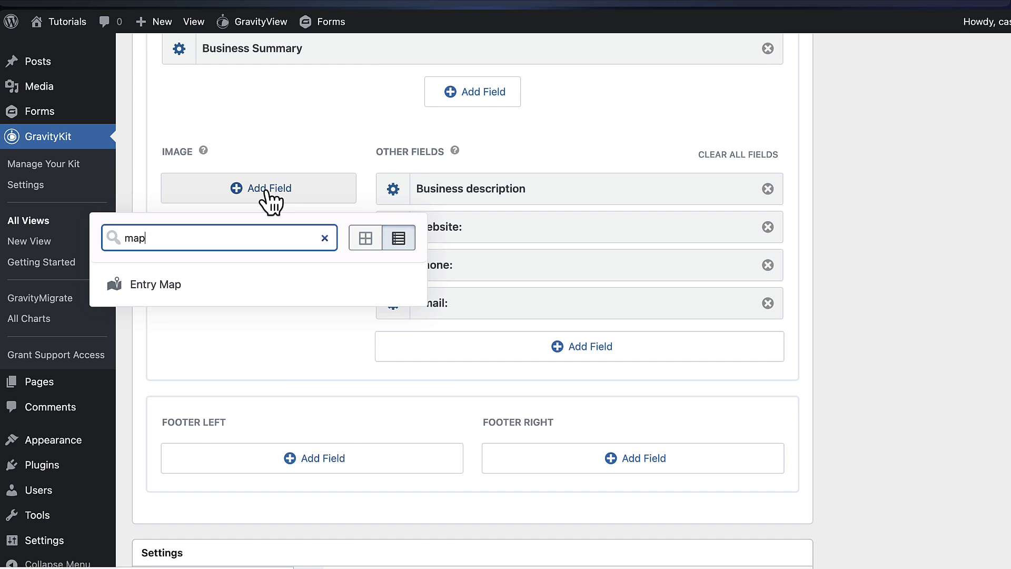
pyautogui.click(175, 291)
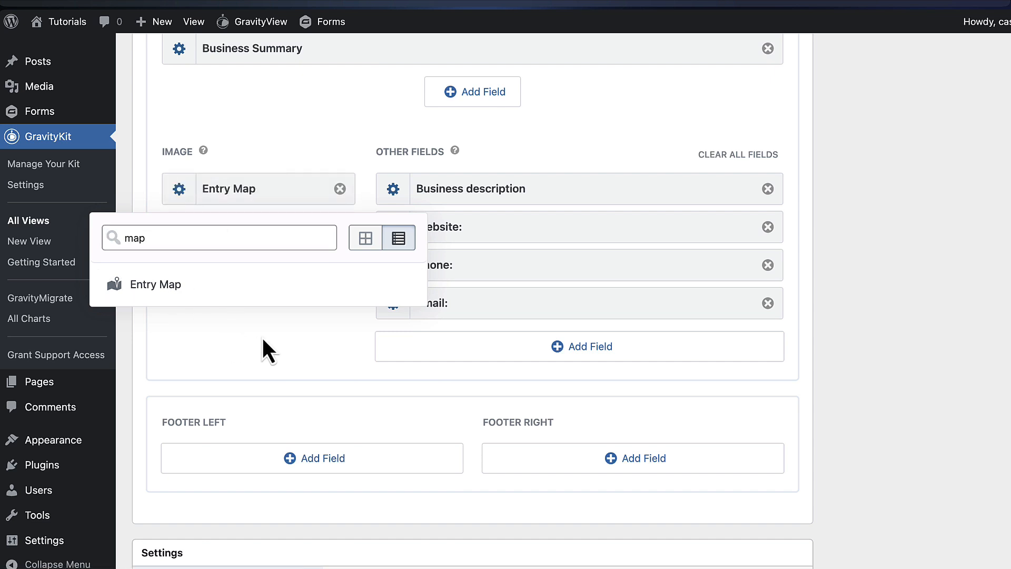
pyautogui.click(282, 343)
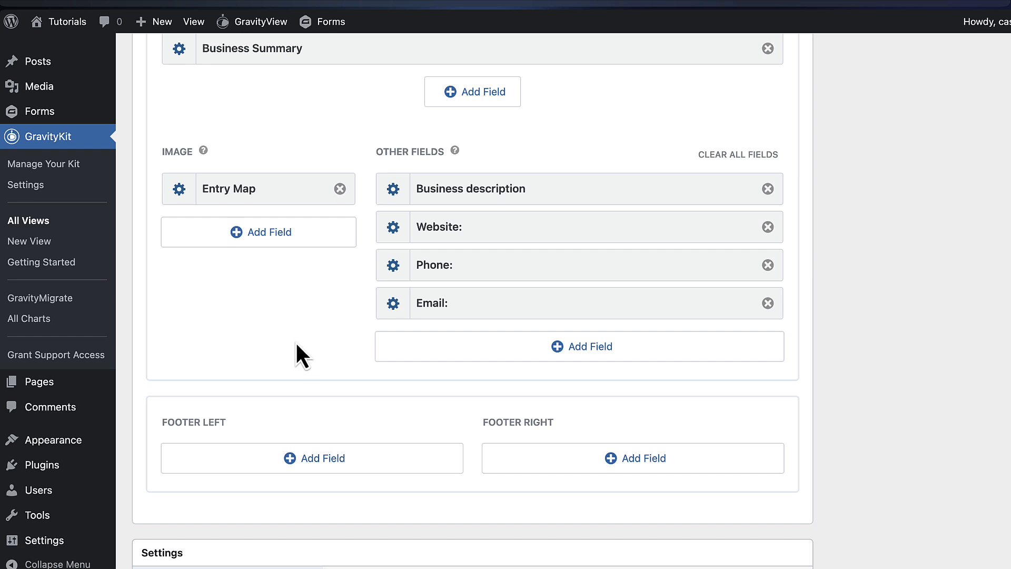
pyautogui.scroll(-8, 316, 342)
# Choose Business address as the Address Field in the View's Maps settings
pyautogui.scroll(-2, 354, 287)
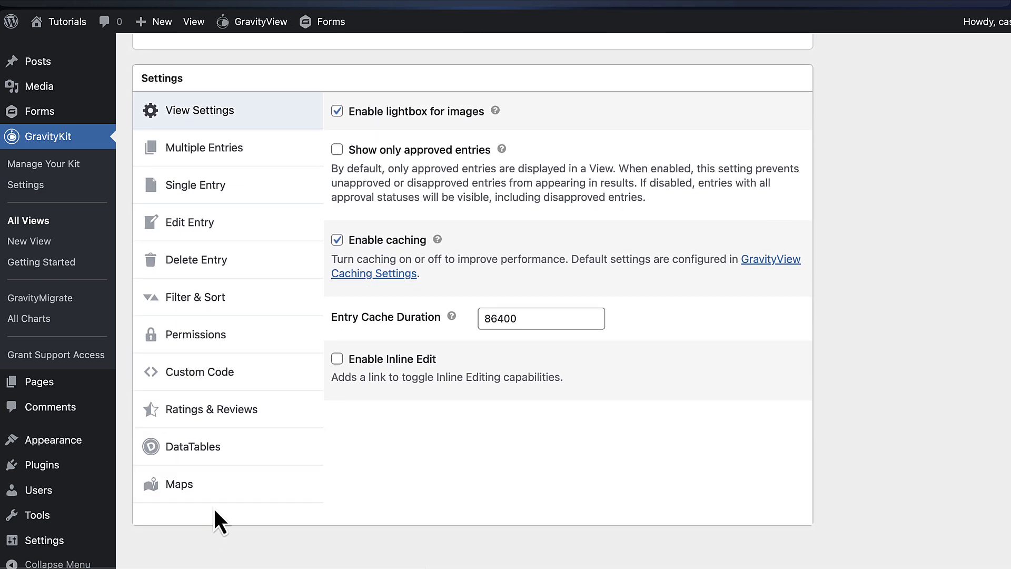
pyautogui.click(226, 487)
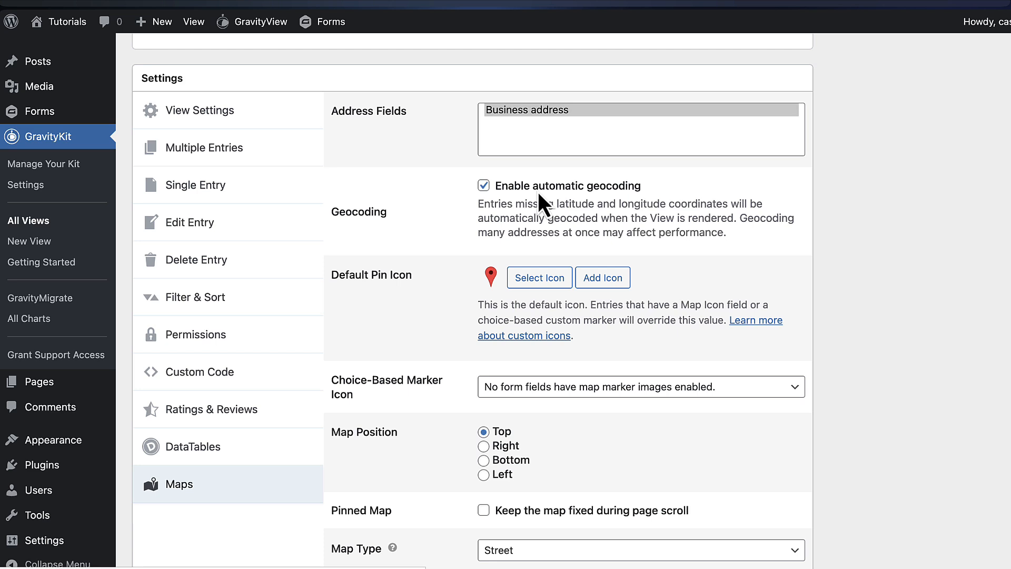
pyautogui.click(537, 112)
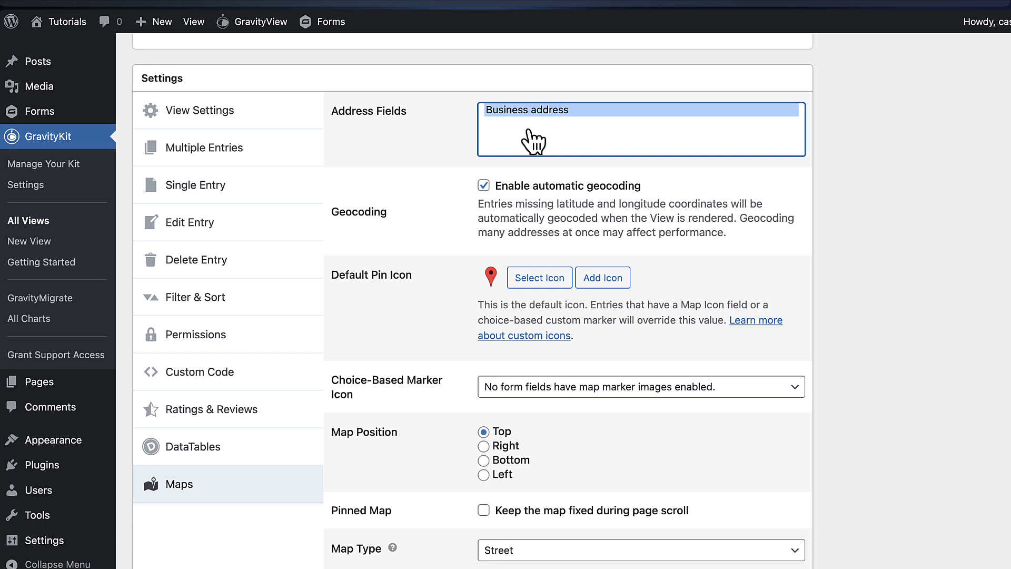
# Check the Permissions settings and update the Business directory view
pyautogui.click(218, 345)
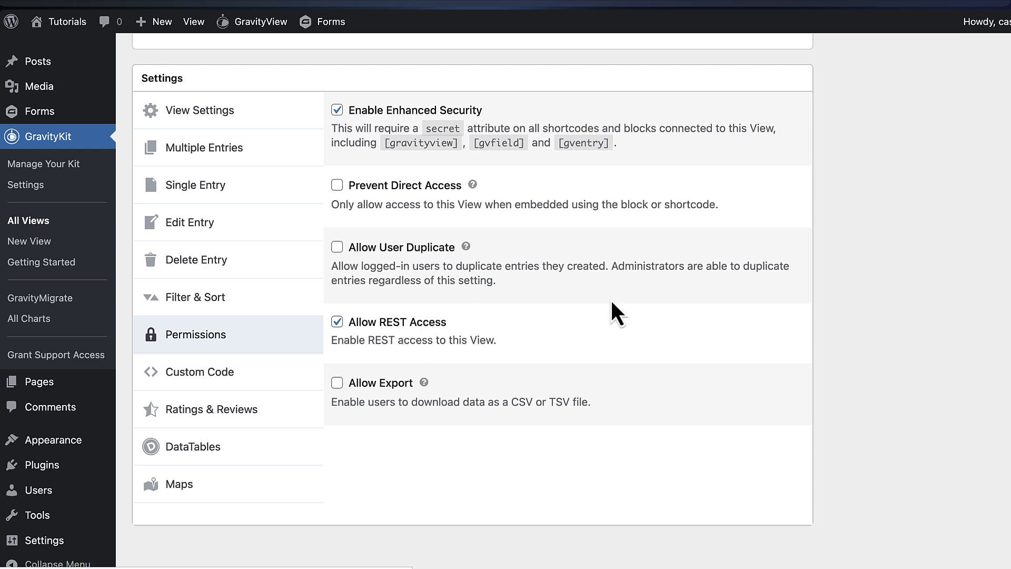
pyautogui.scroll(10, 868, 295)
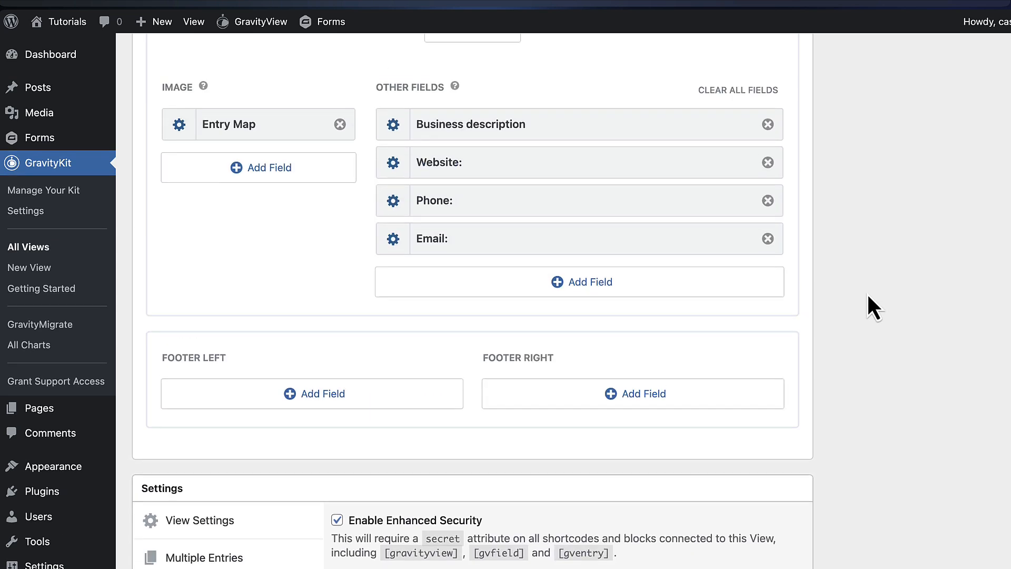
pyautogui.scroll(-3, 866, 293)
pyautogui.scroll(4, 867, 292)
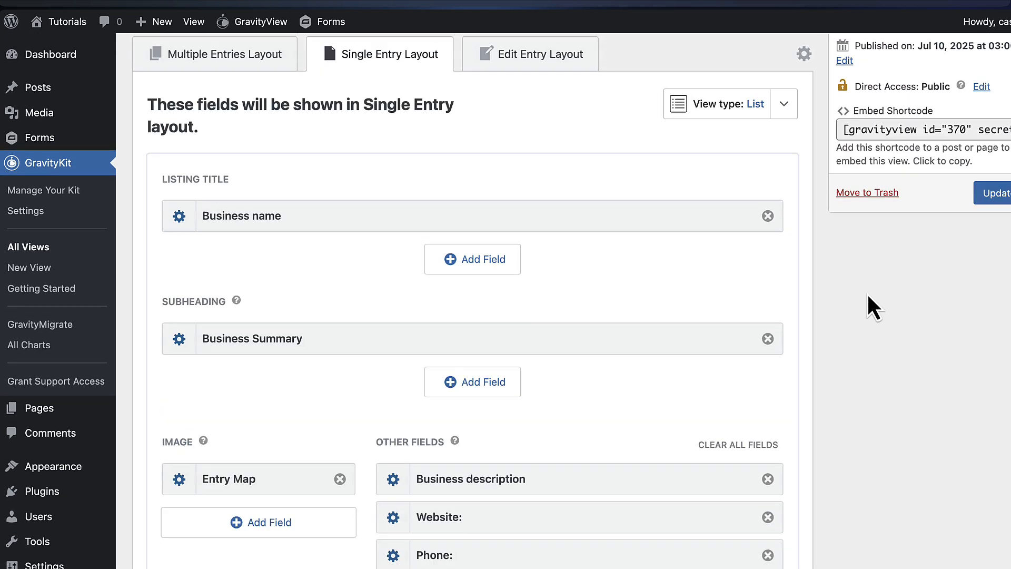
pyautogui.click(993, 244)
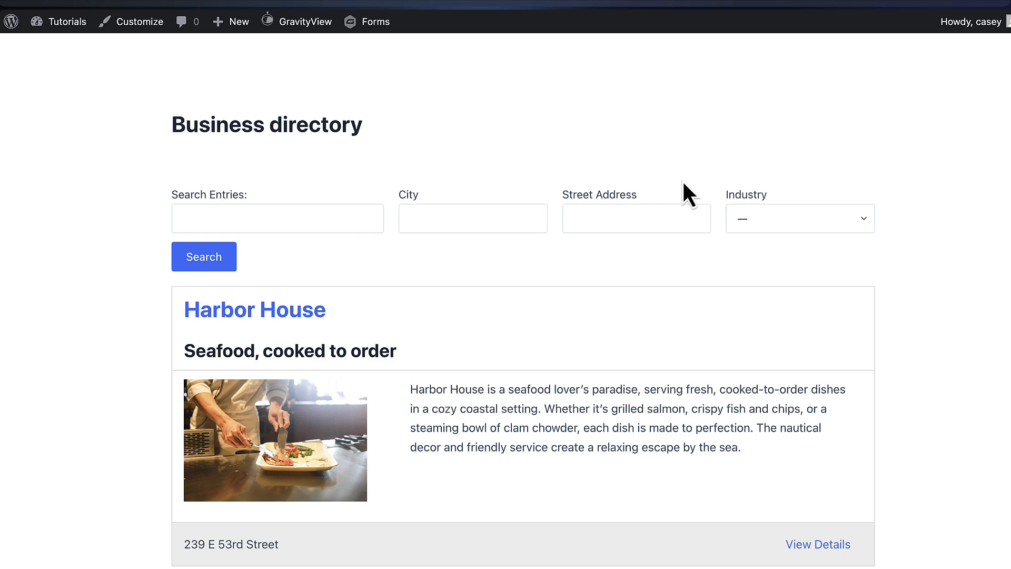
pyautogui.scroll(-3, 685, 194)
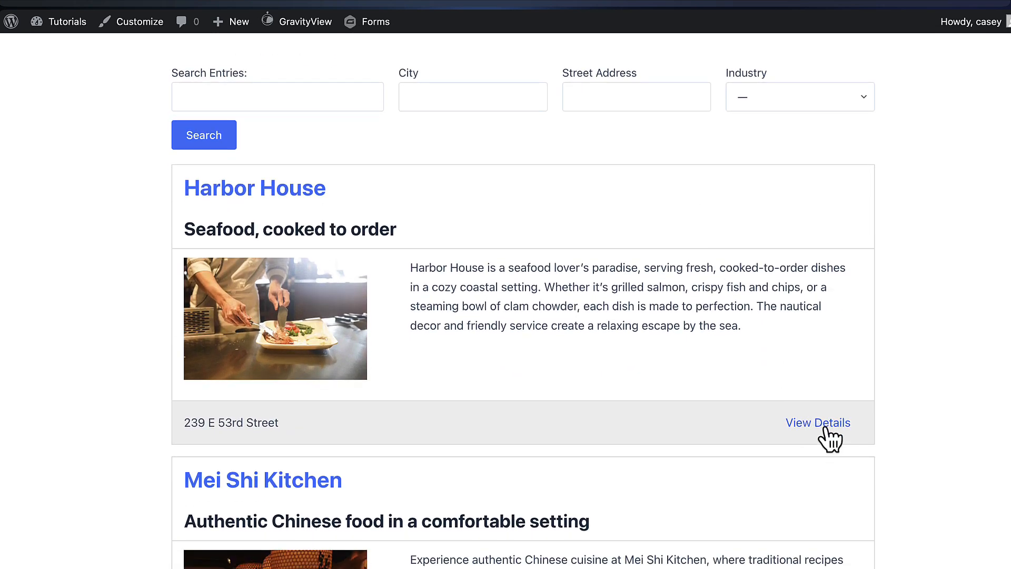
# Open Harbor House's details page to see its map and labeled contact details
pyautogui.click(824, 428)
pyautogui.scroll(-2, 942, 242)
pyautogui.scroll(-1, 940, 232)
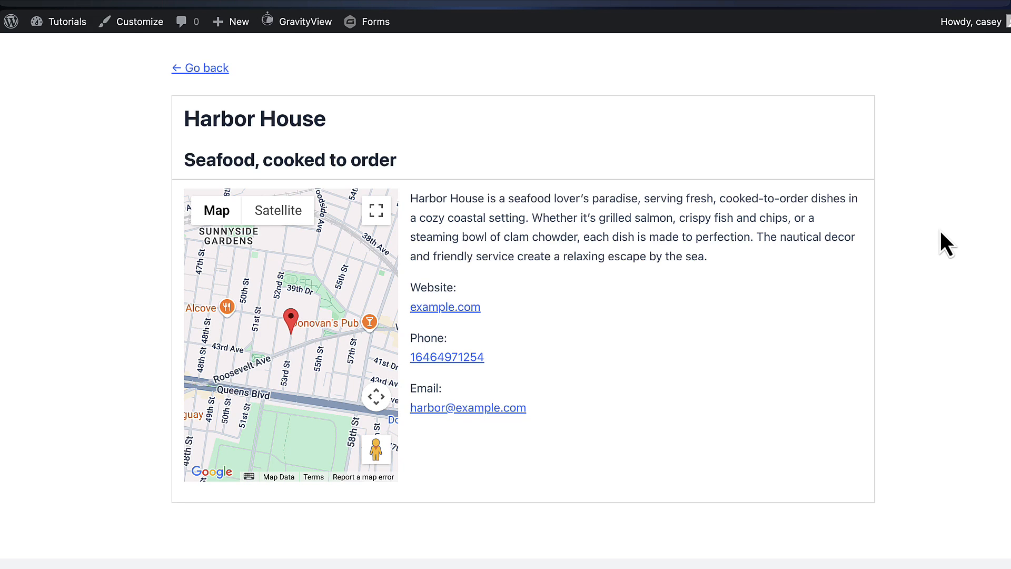
pyautogui.scroll(-1, 479, 153)
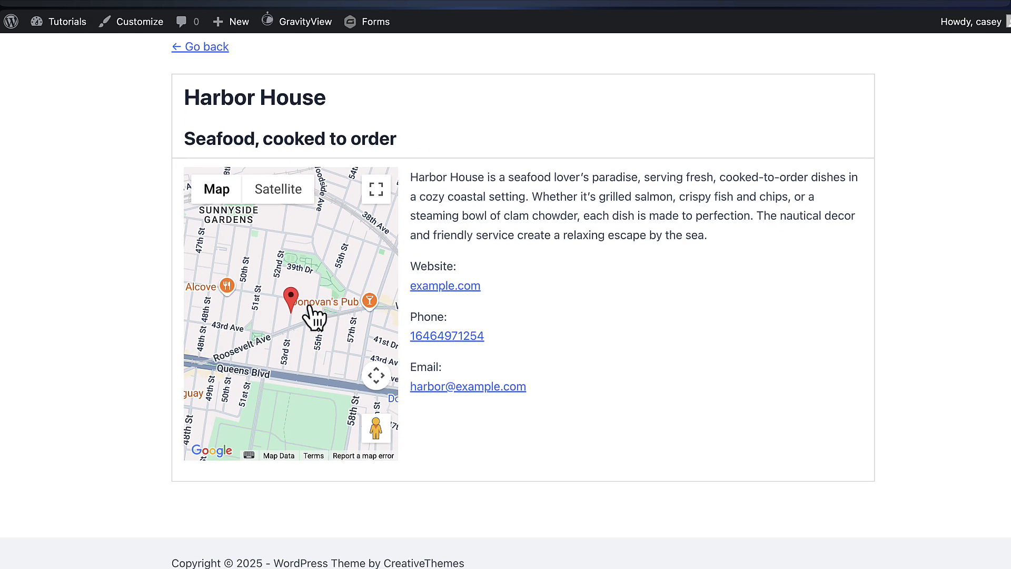
pyautogui.scroll(-5, 304, 318)
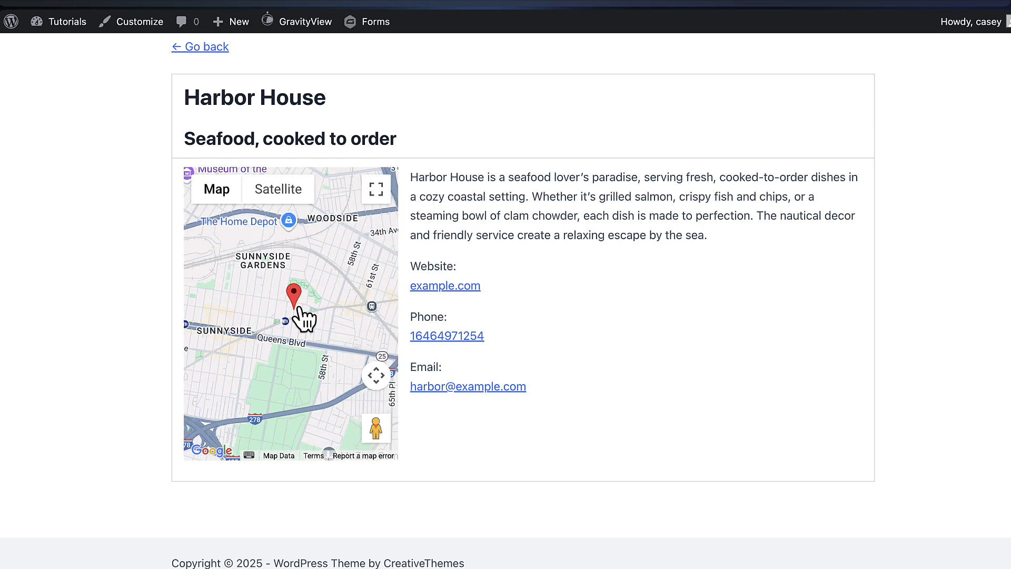
pyautogui.scroll(5, 304, 318)
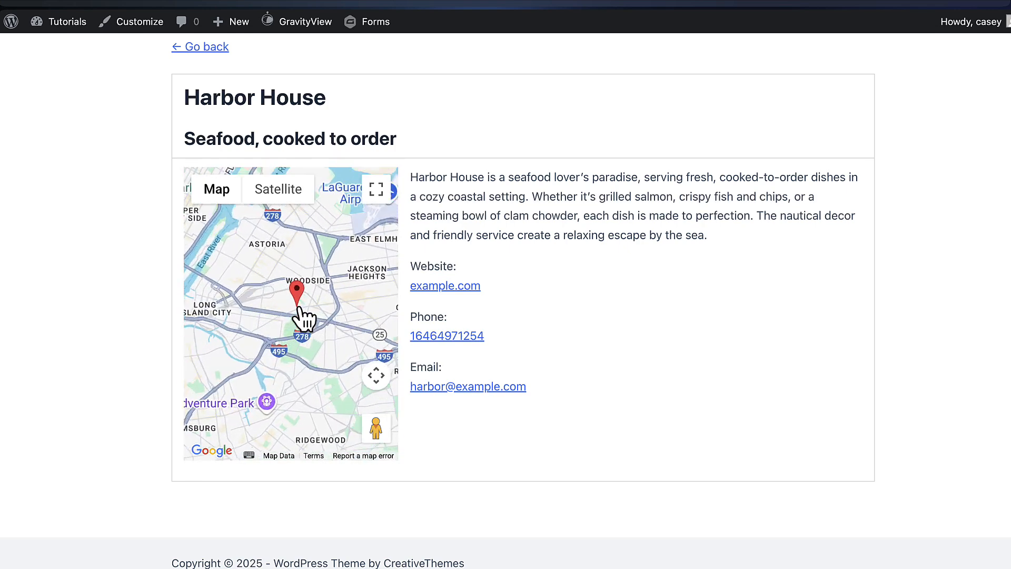
# Pan the Harbor House map, toggle Satellite and Map views, and try fullscreen
pyautogui.moveTo(300, 289); pyautogui.dragTo(331, 334)
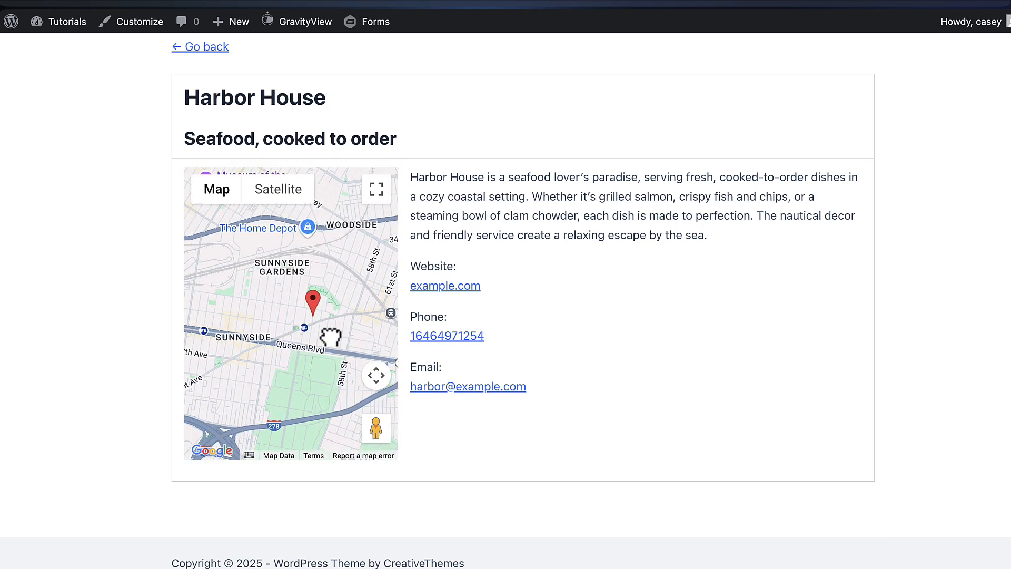
pyautogui.moveTo(270, 283)
pyautogui.mouseDown()
pyautogui.moveTo(247, 276)
pyautogui.moveTo(330, 305)
pyautogui.mouseUp()
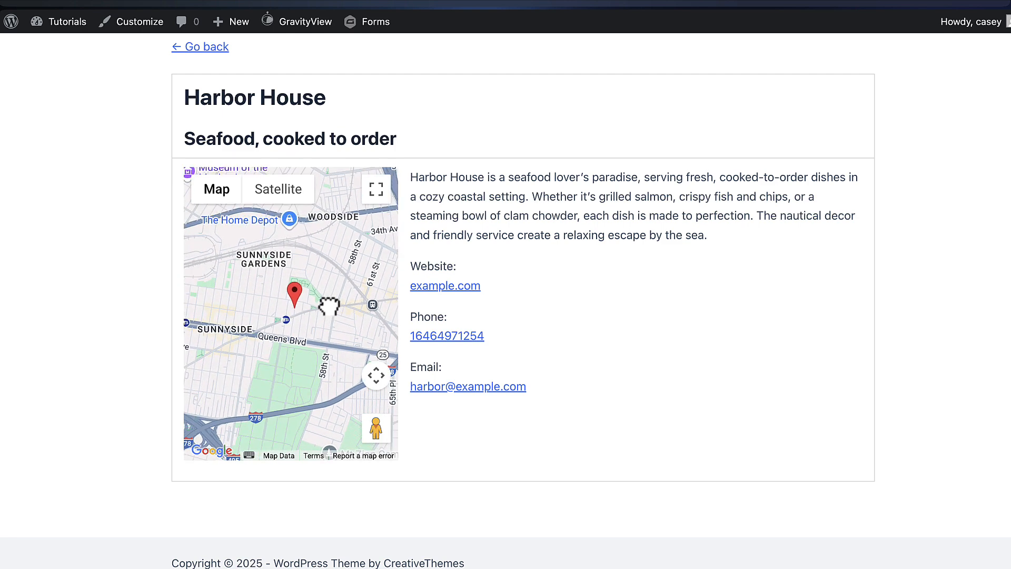
pyautogui.click(287, 194)
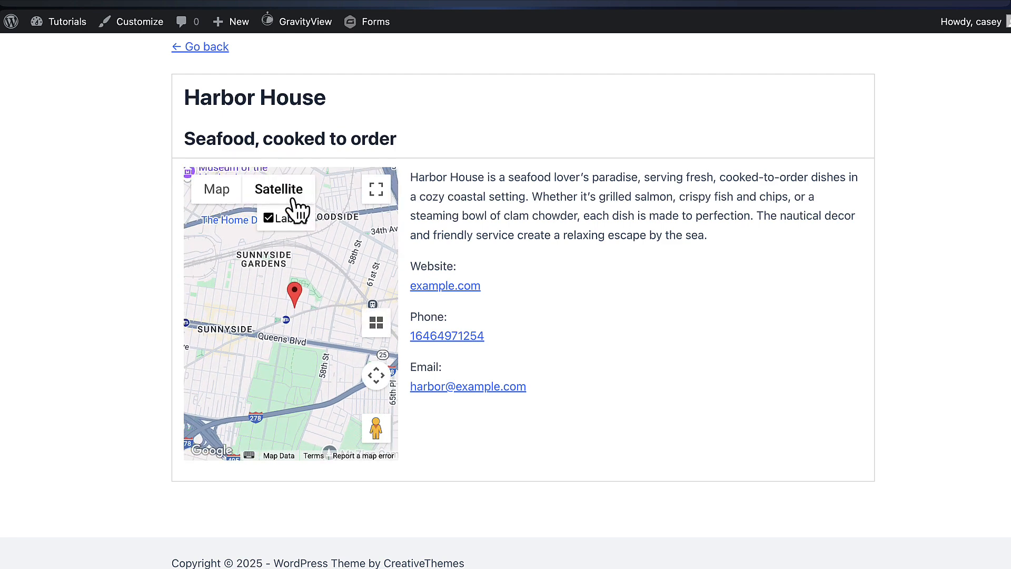
pyautogui.click(218, 192)
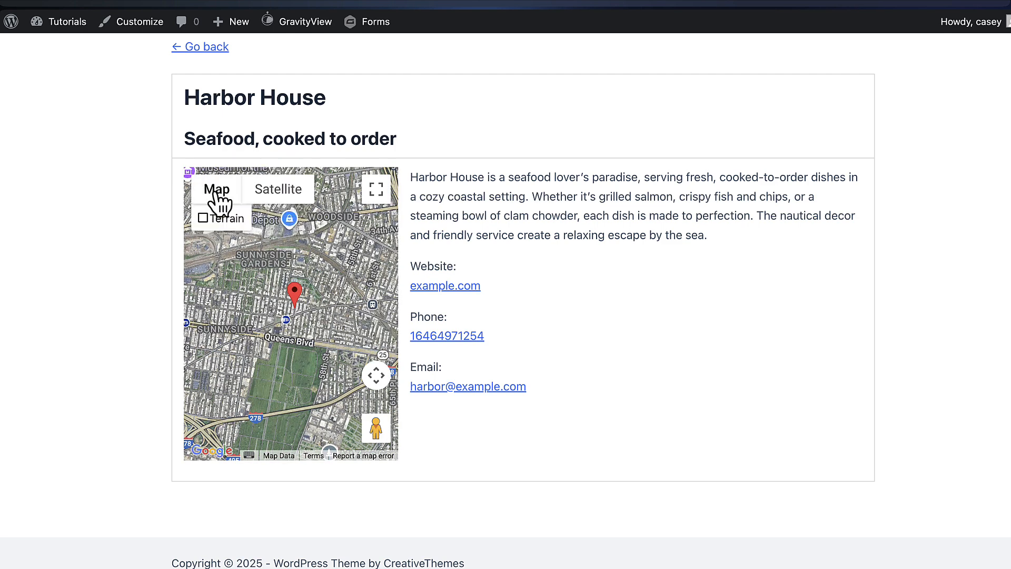
pyautogui.click(376, 189)
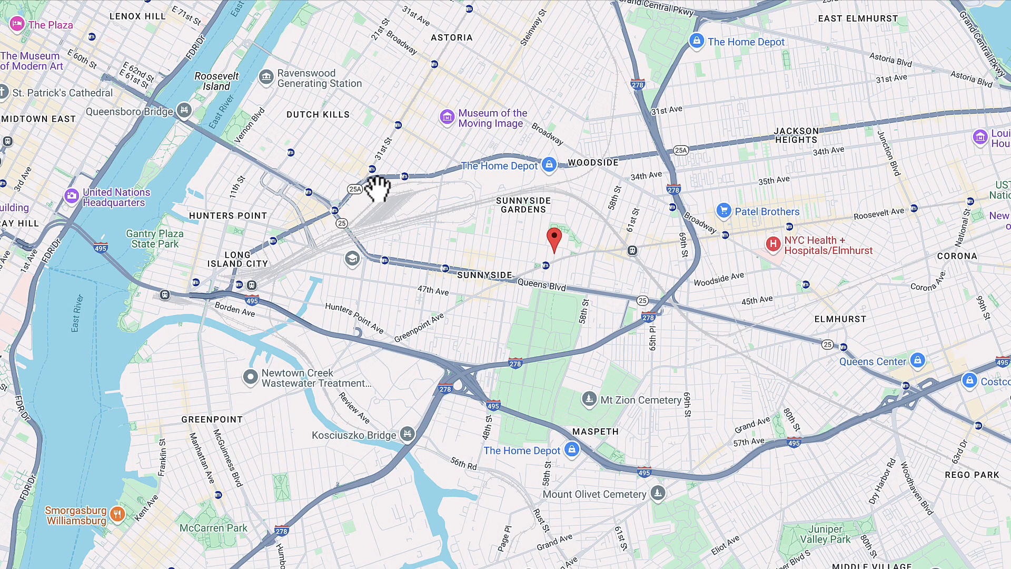
pyautogui.press('Escape')
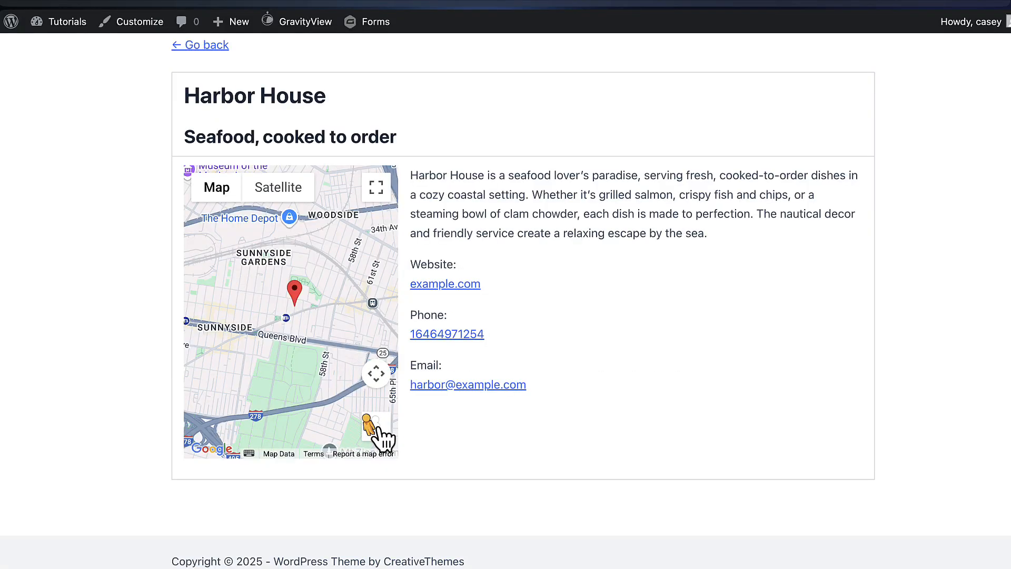
pyautogui.scroll(4, 291, 315)
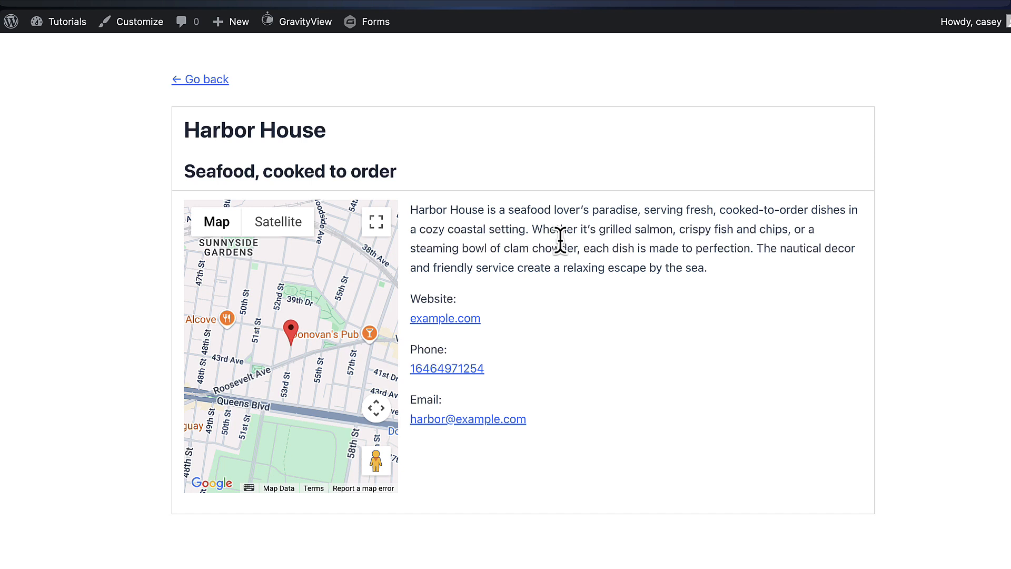
pyautogui.scroll(1, 559, 240)
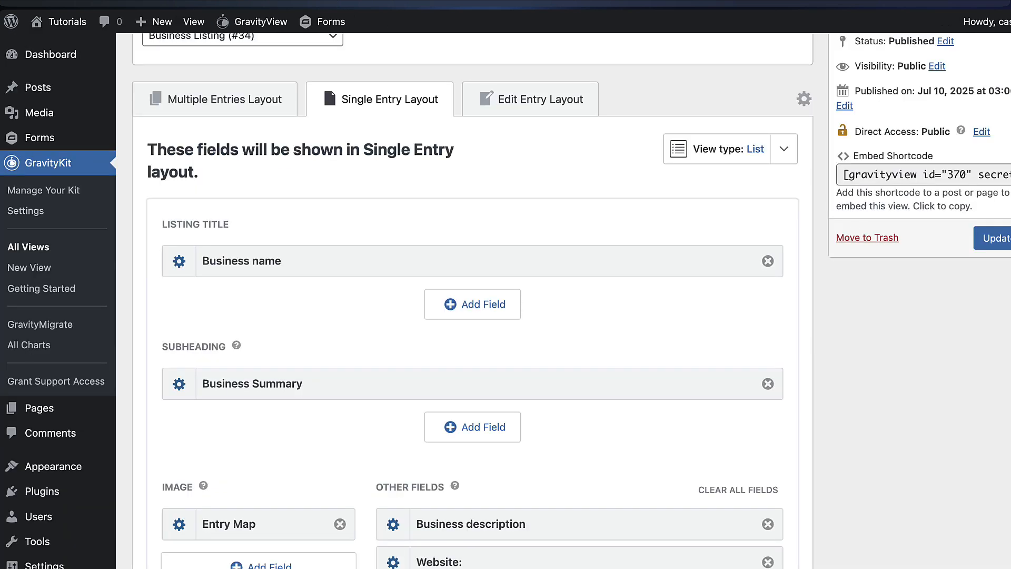
# Enable Allow User Edit in the View's Edit Entry settings
pyautogui.click(538, 107)
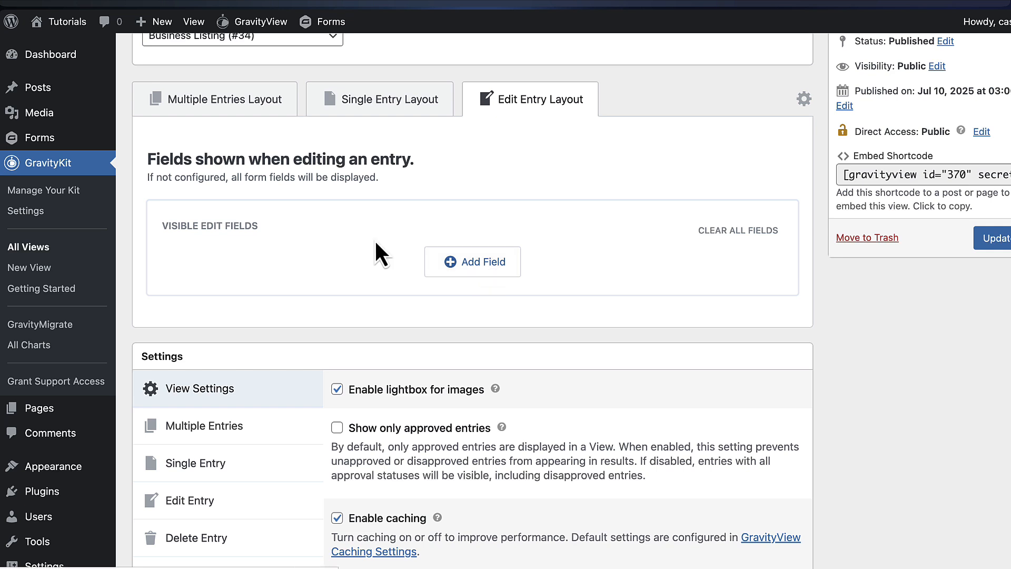
pyautogui.scroll(-2, 339, 257)
pyautogui.scroll(-5, 339, 252)
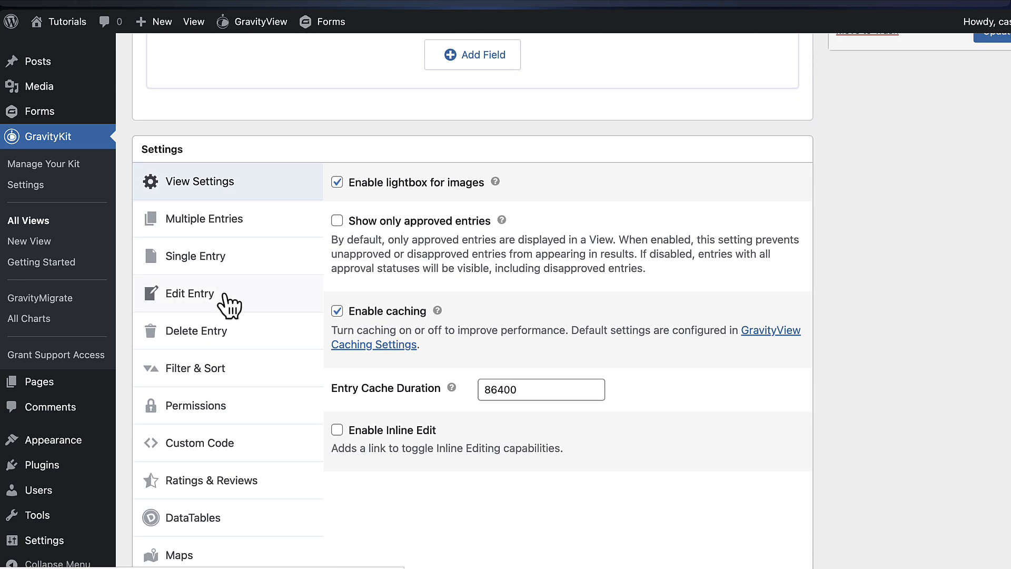
pyautogui.click(206, 308)
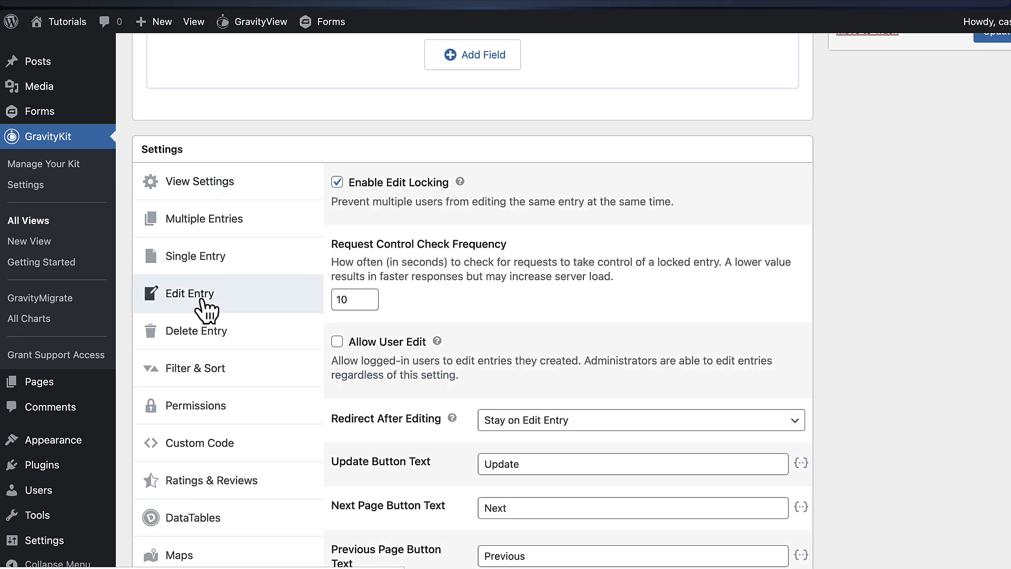
pyautogui.scroll(-2, 493, 285)
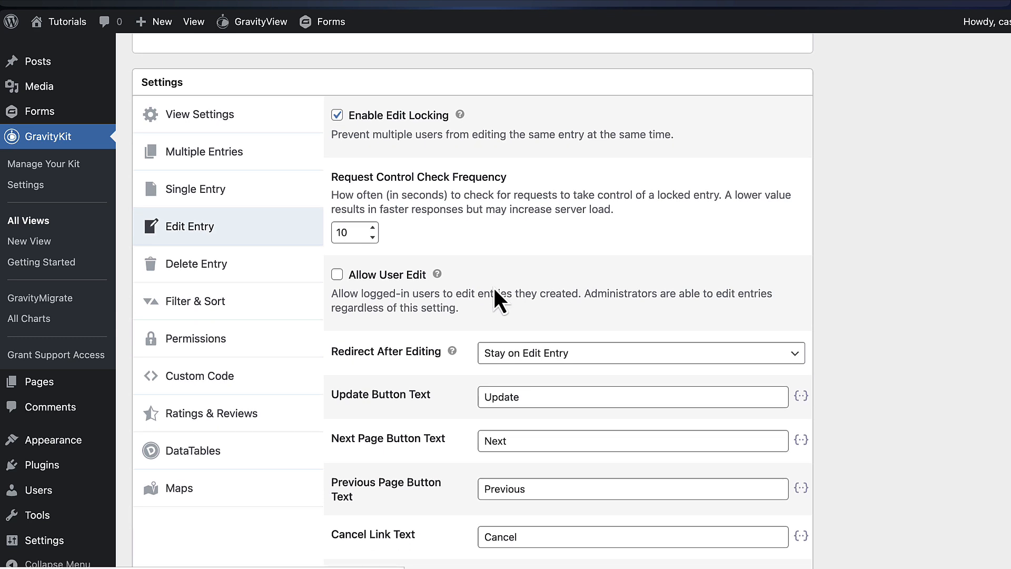
pyautogui.click(375, 280)
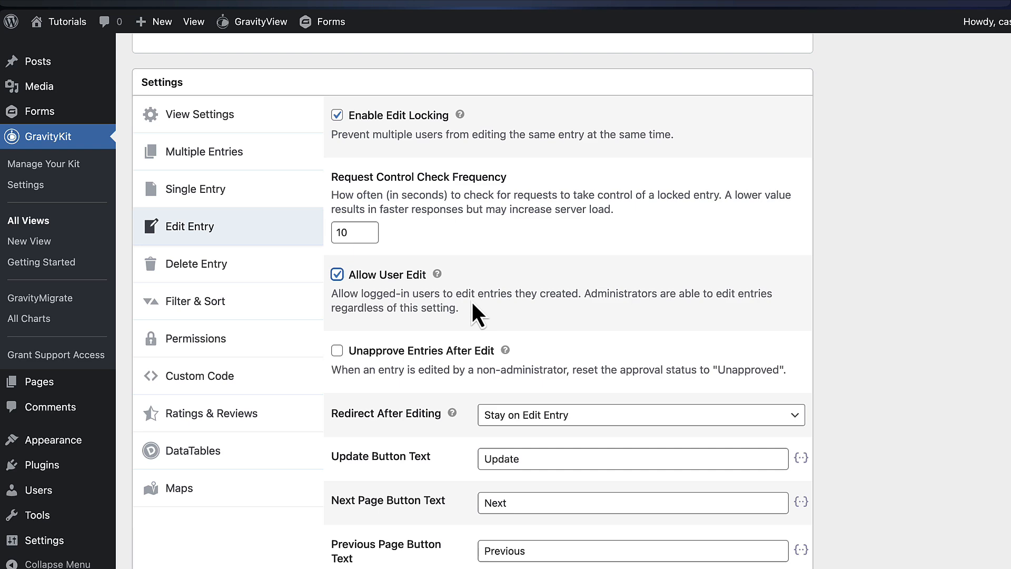
# Add Business name, Industry and Business description to the Edit Entry layout
pyautogui.scroll(5, 798, 275)
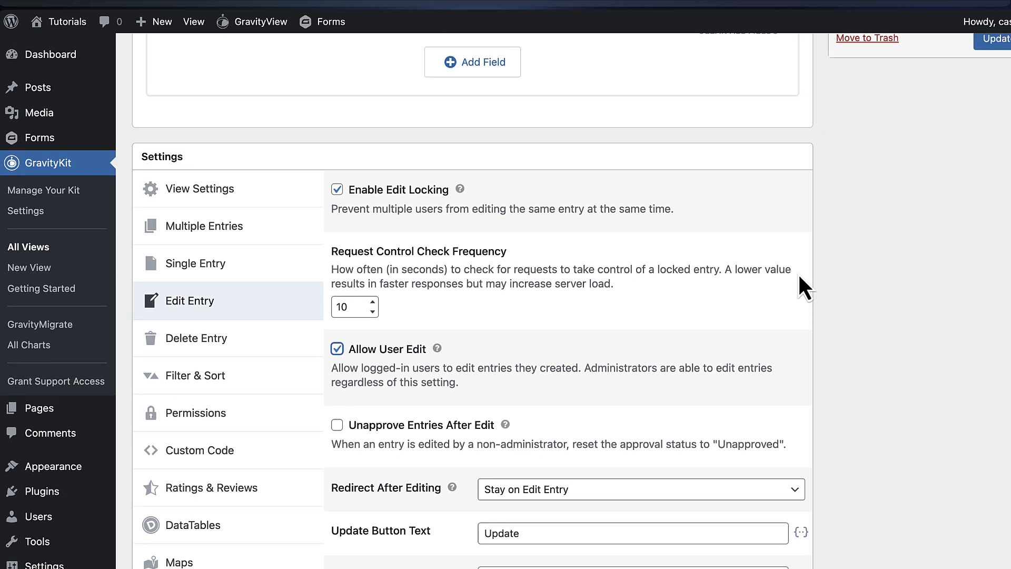
pyautogui.scroll(1, 798, 285)
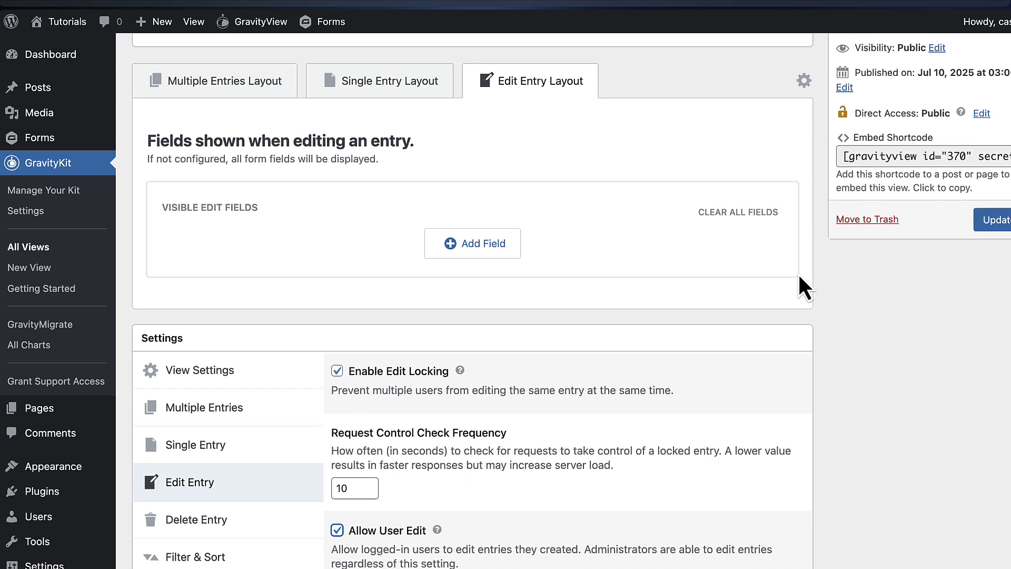
pyautogui.scroll(1, 799, 276)
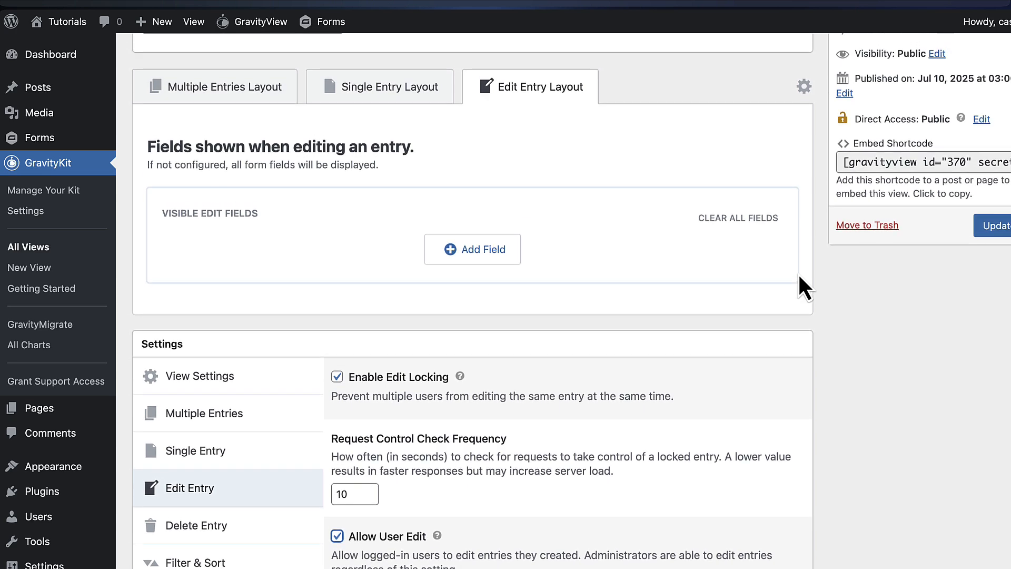
pyautogui.click(496, 255)
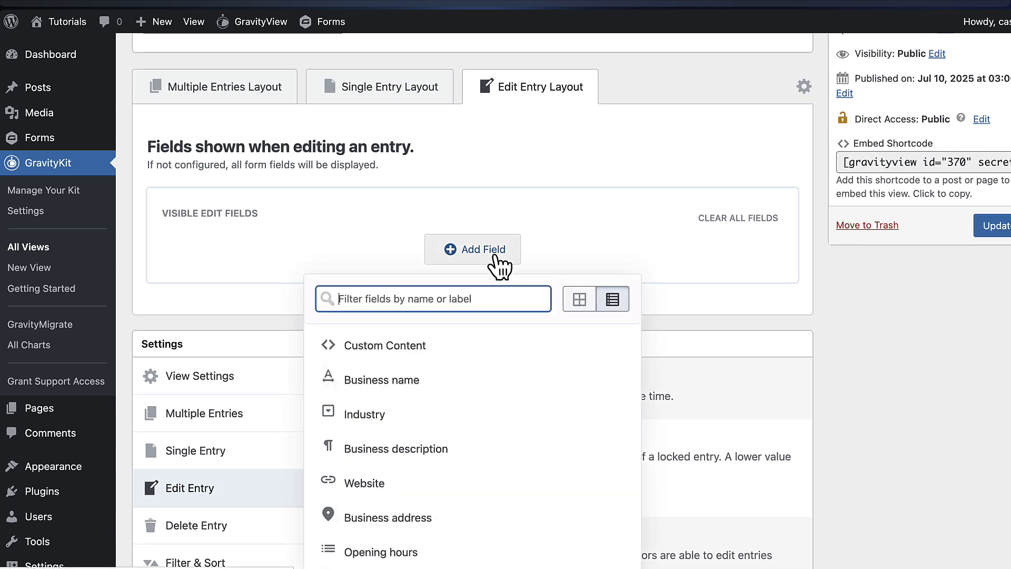
pyautogui.scroll(-2, 664, 244)
pyautogui.scroll(-3, 665, 248)
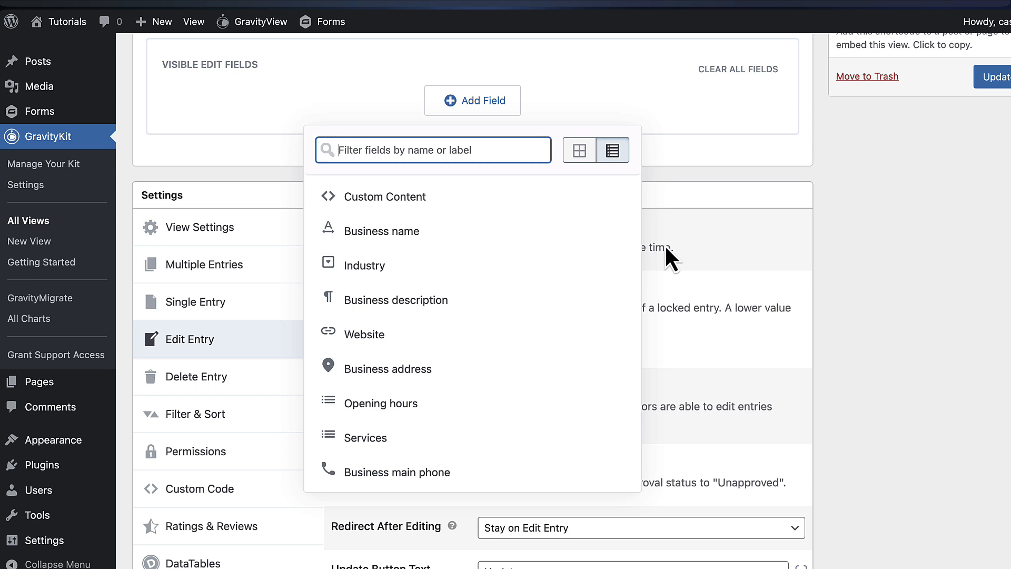
pyautogui.click(424, 246)
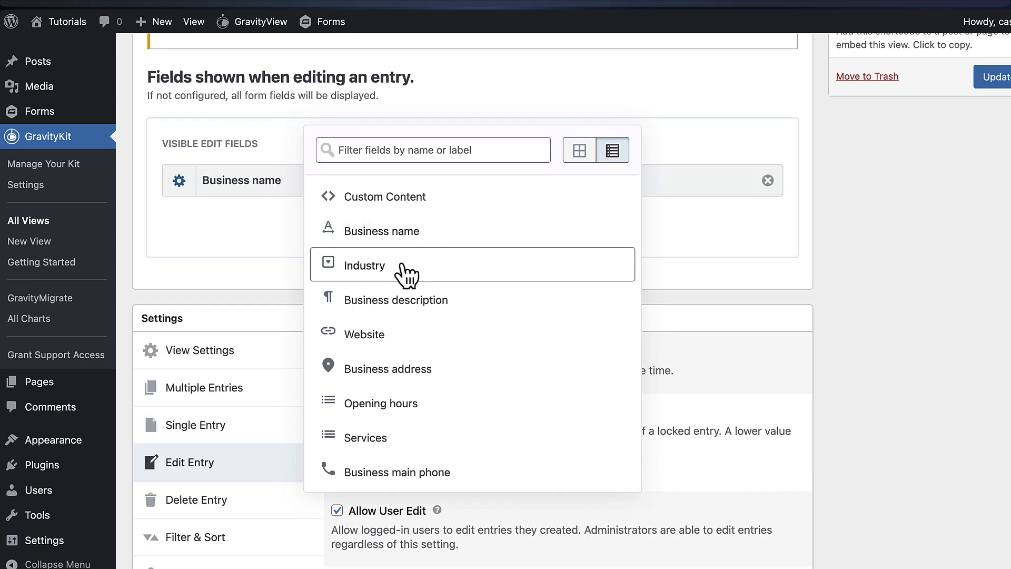
pyautogui.click(406, 274)
pyautogui.click(457, 312)
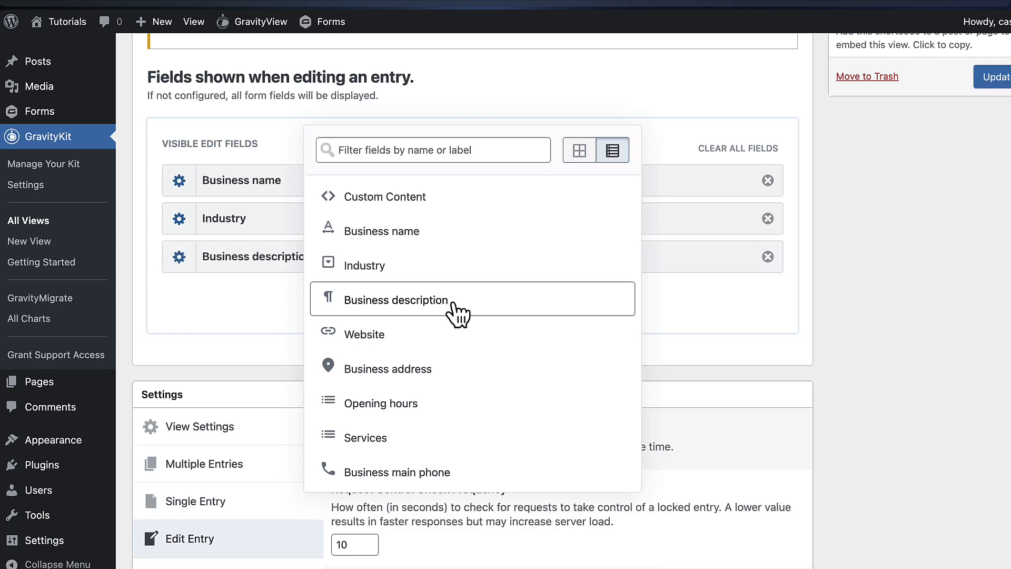
# Add Website, Business main phone, Business email and Featured image as editable fields
pyautogui.scroll(-2, 458, 313)
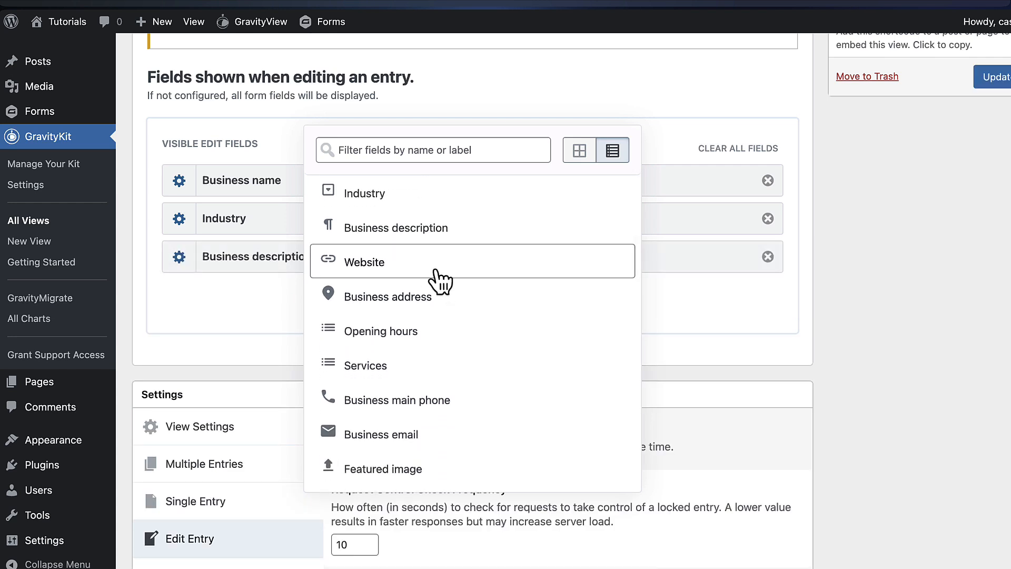
pyautogui.click(439, 280)
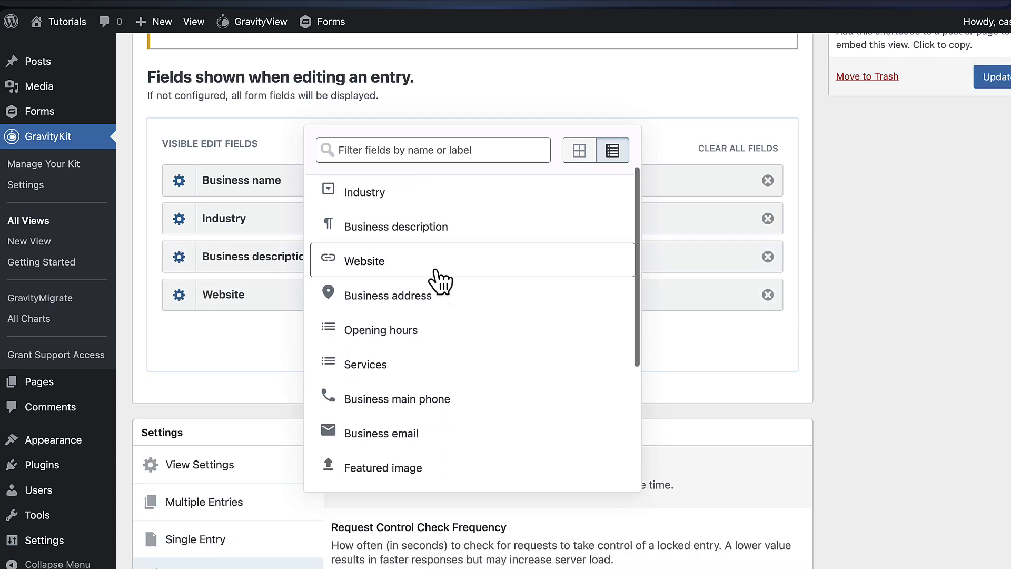
pyautogui.scroll(-2, 440, 280)
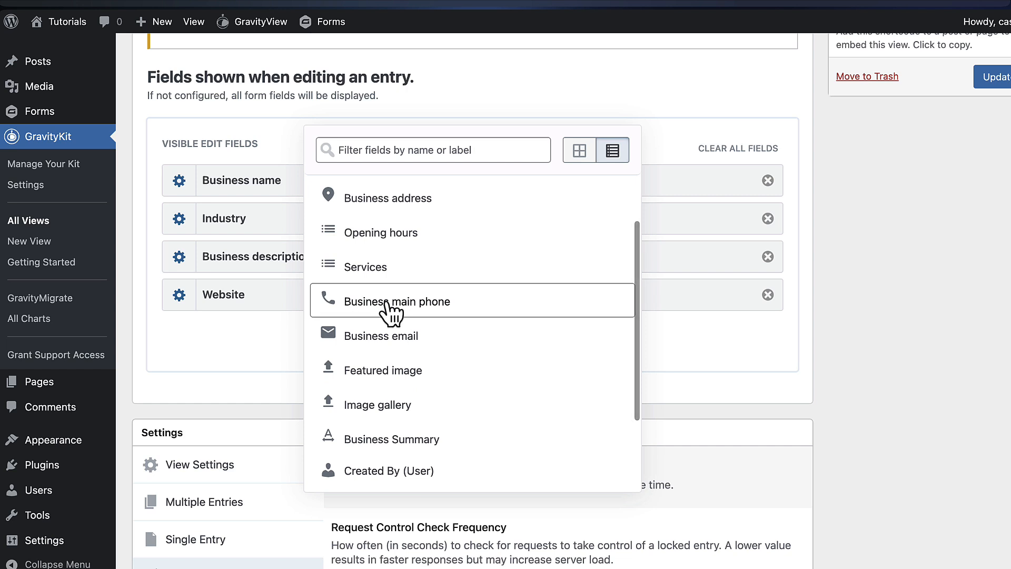
pyautogui.click(398, 314)
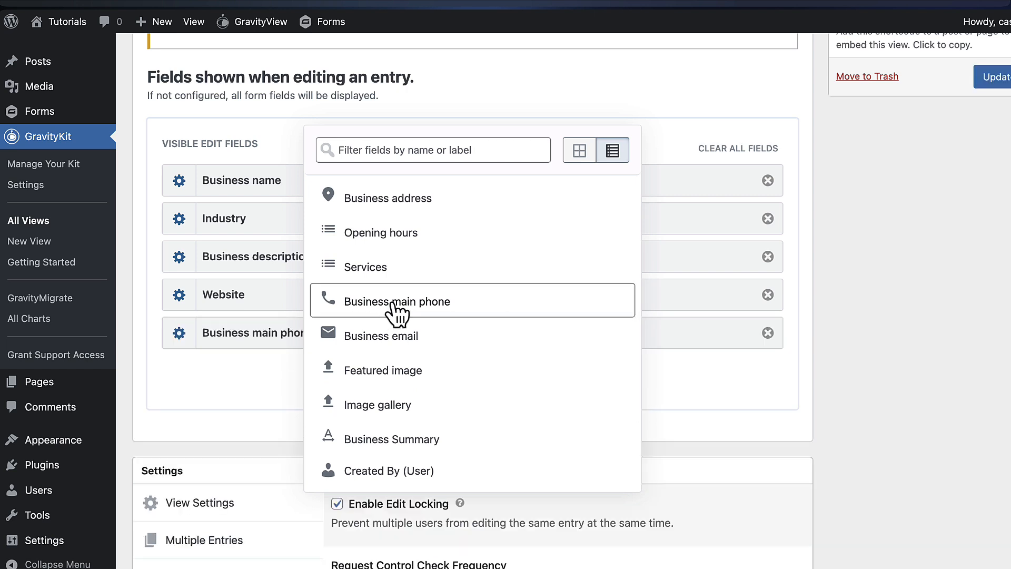
pyautogui.click(409, 340)
pyautogui.scroll(-3, 416, 345)
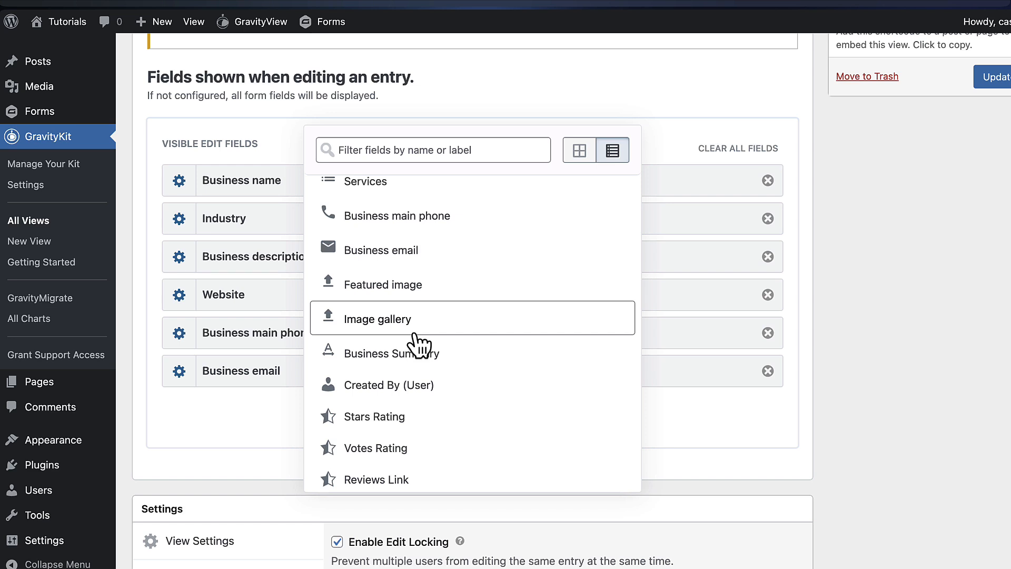
pyautogui.click(422, 301)
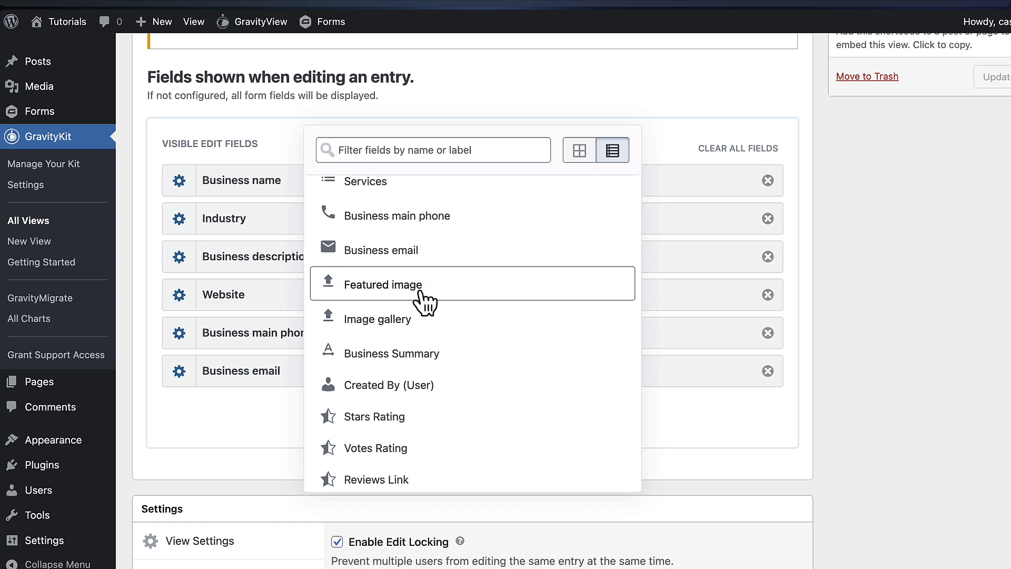
pyautogui.click(893, 374)
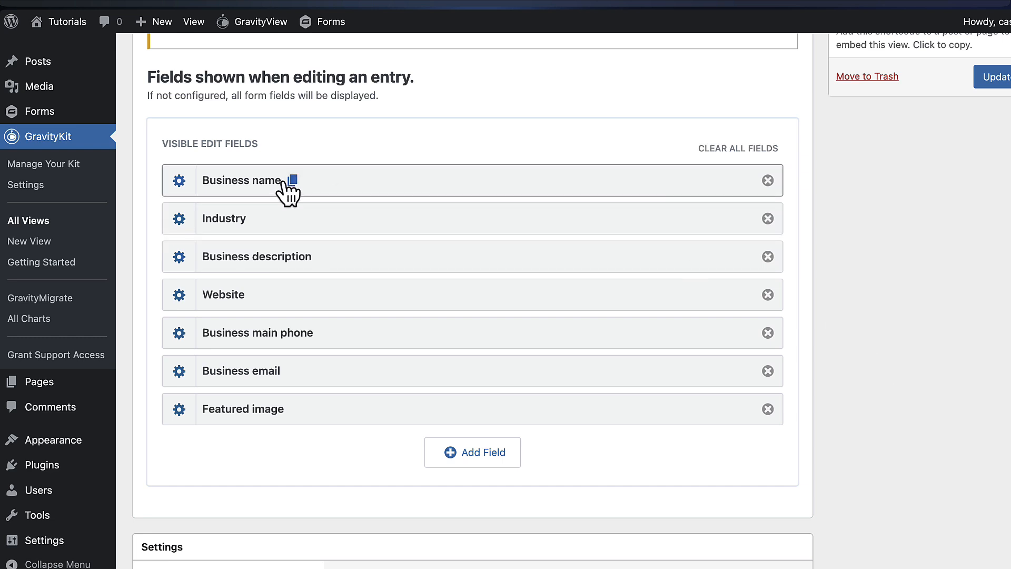
pyautogui.click(180, 181)
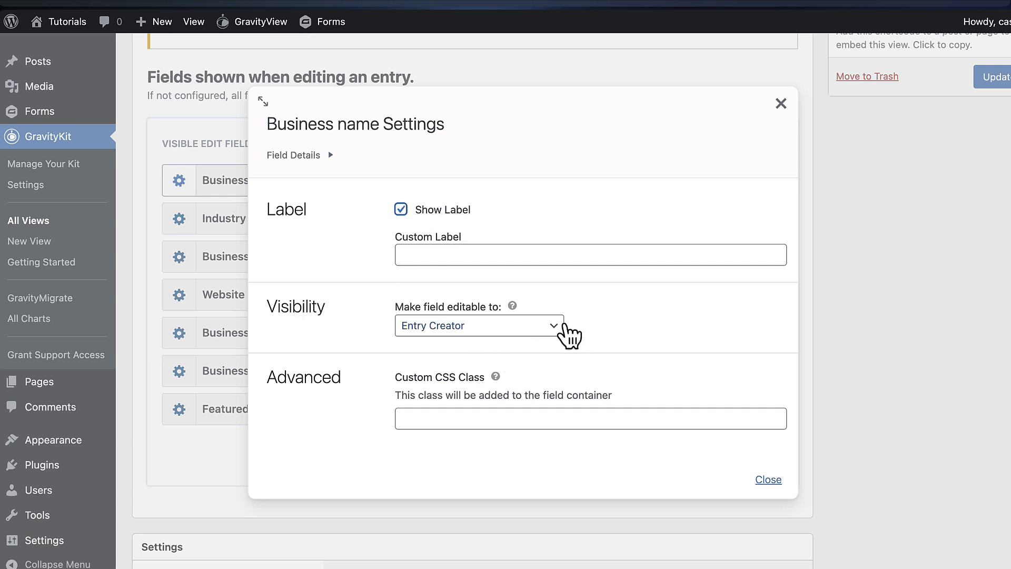
pyautogui.click(561, 329)
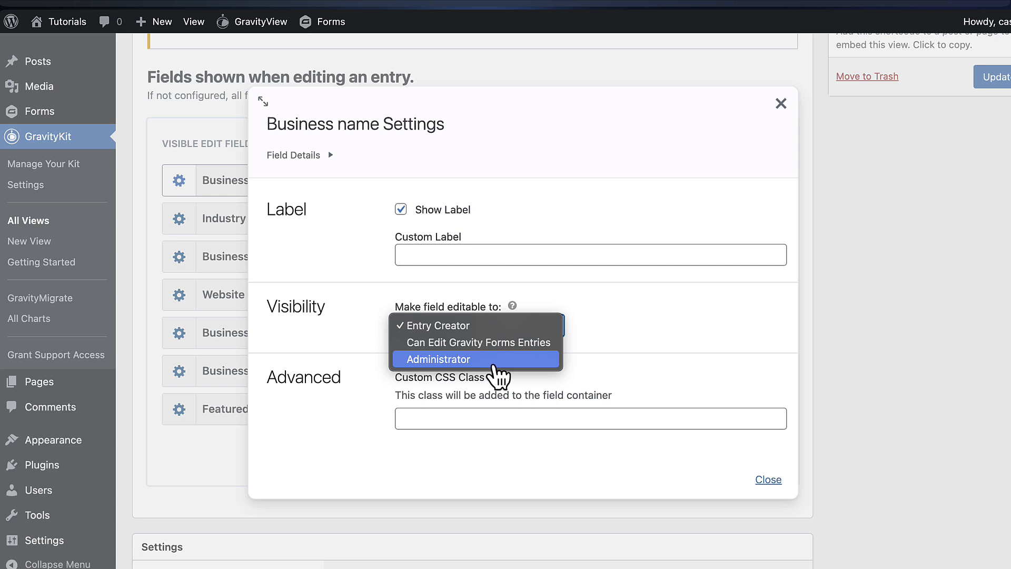
pyautogui.click(754, 361)
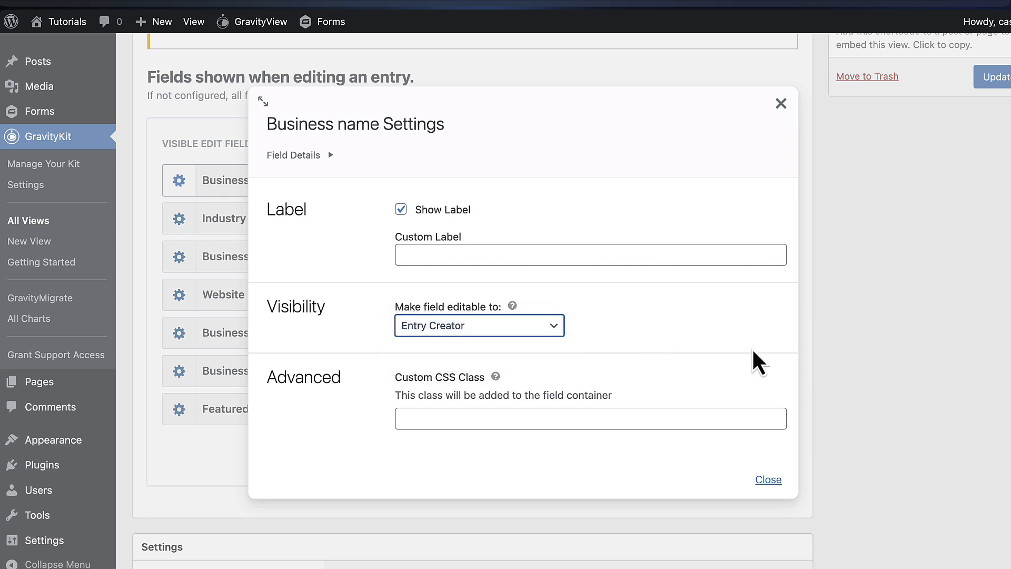
pyautogui.click(870, 317)
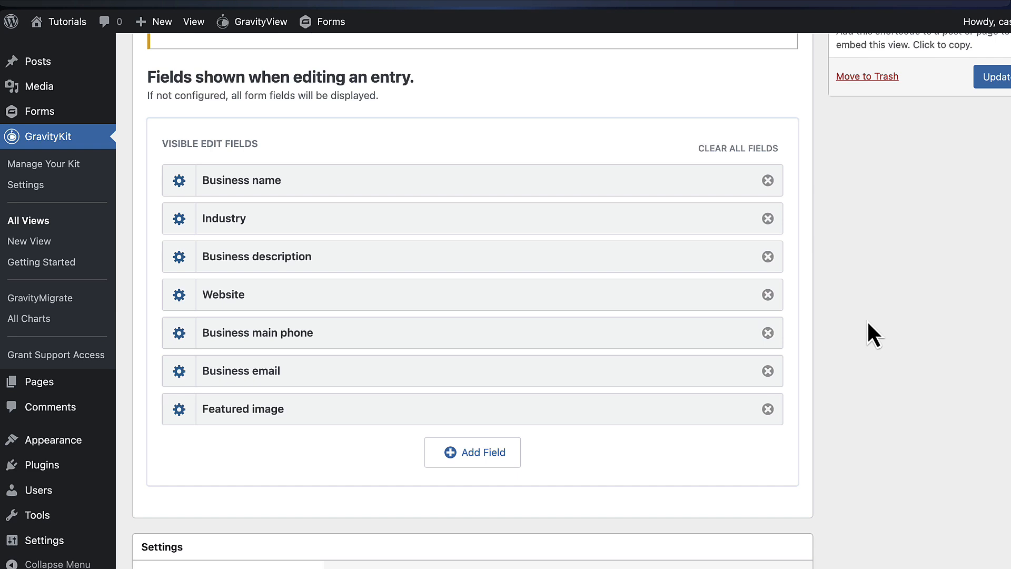
pyautogui.scroll(3, 866, 320)
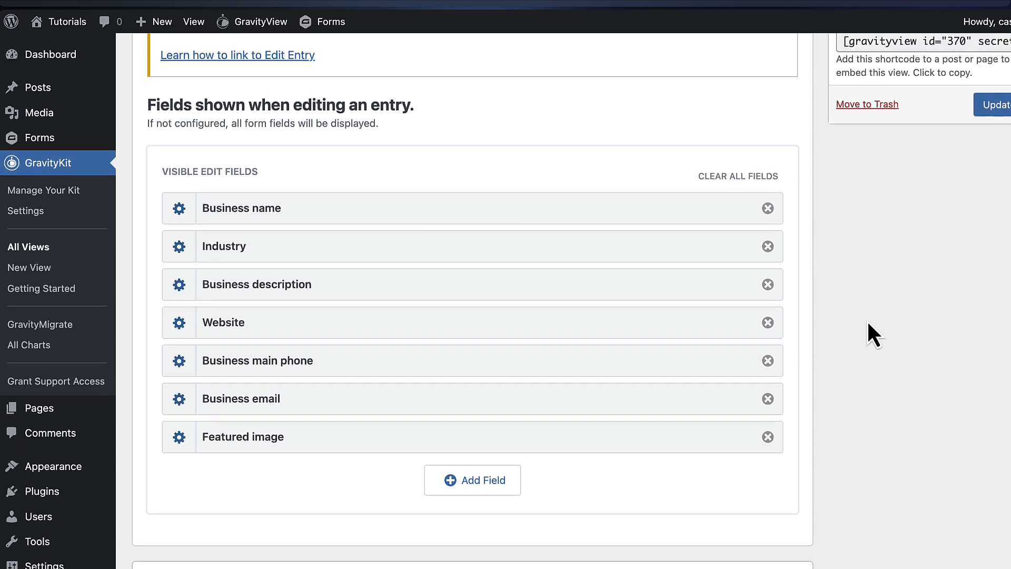
pyautogui.scroll(2, 867, 320)
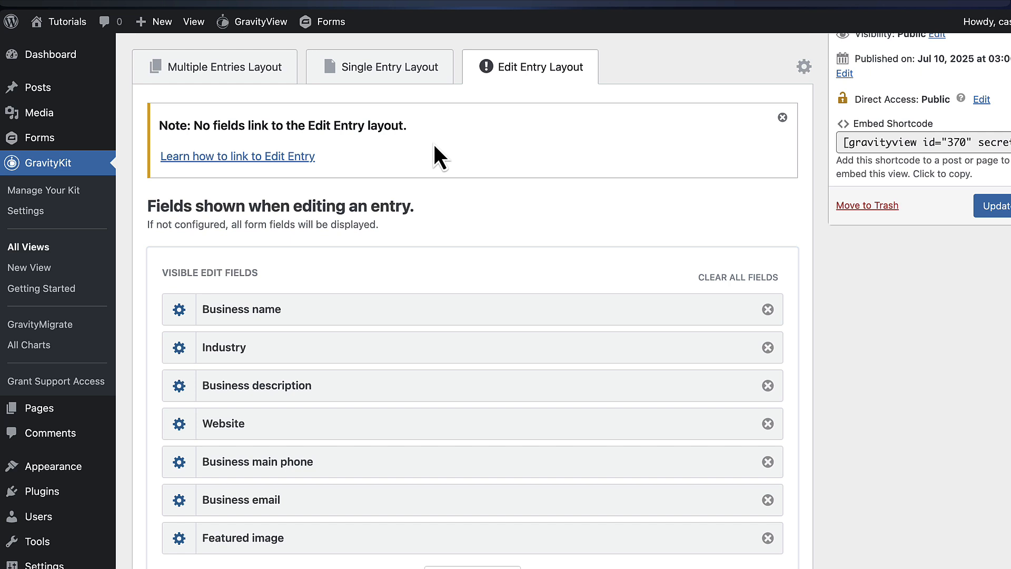
# In the Single Entry layout, place a Link to Edit Entry field under Footer Right
pyautogui.scroll(-1, 433, 147)
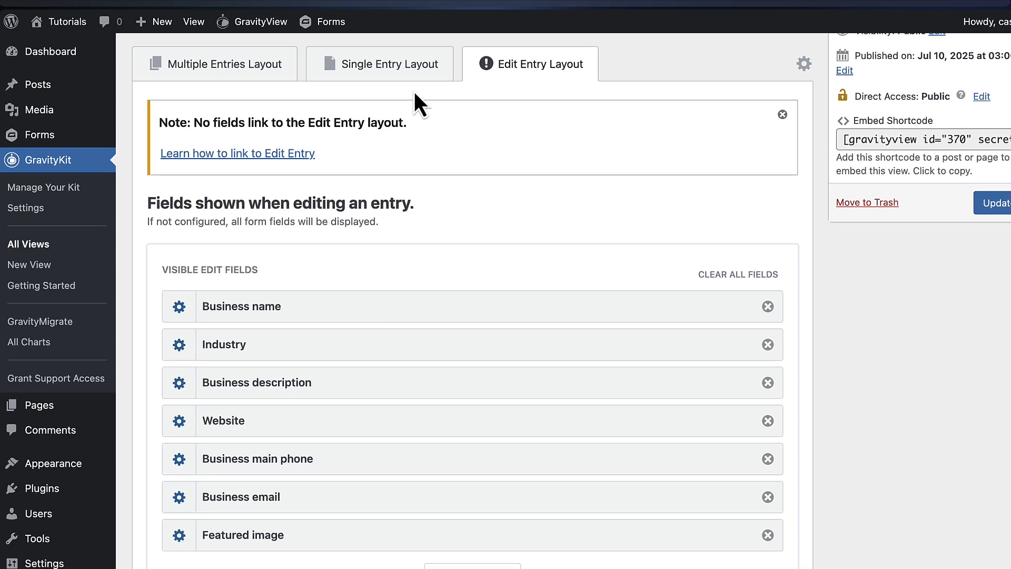
pyautogui.click(390, 74)
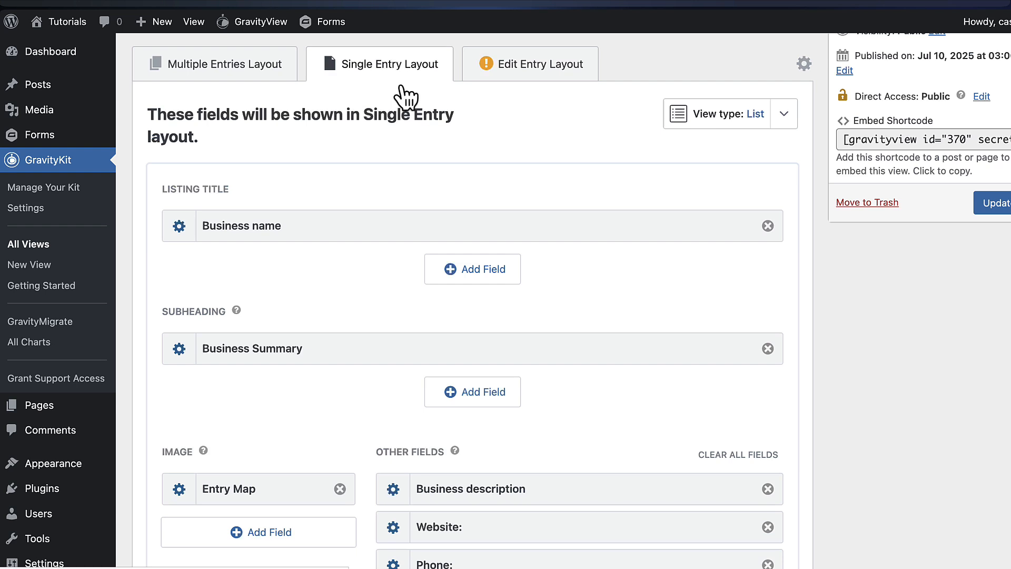
pyautogui.scroll(-3, 500, 199)
pyautogui.scroll(-4, 503, 198)
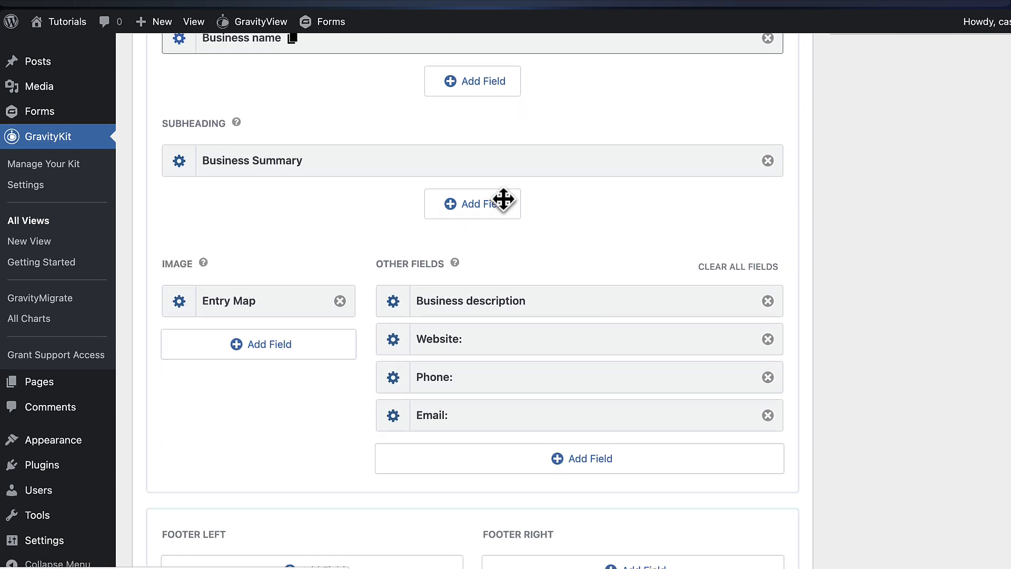
pyautogui.scroll(-4, 508, 210)
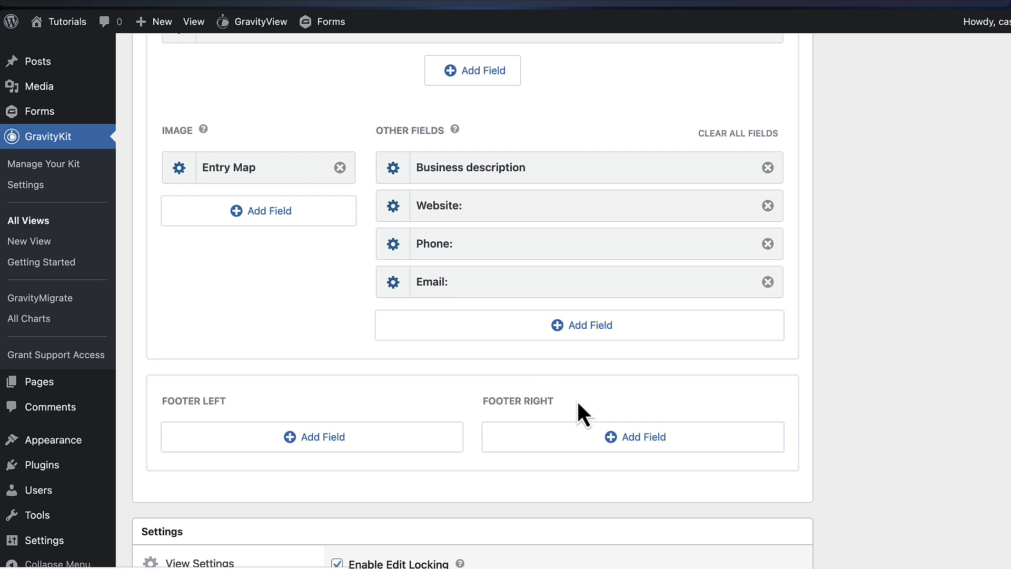
pyautogui.scroll(-2, 580, 404)
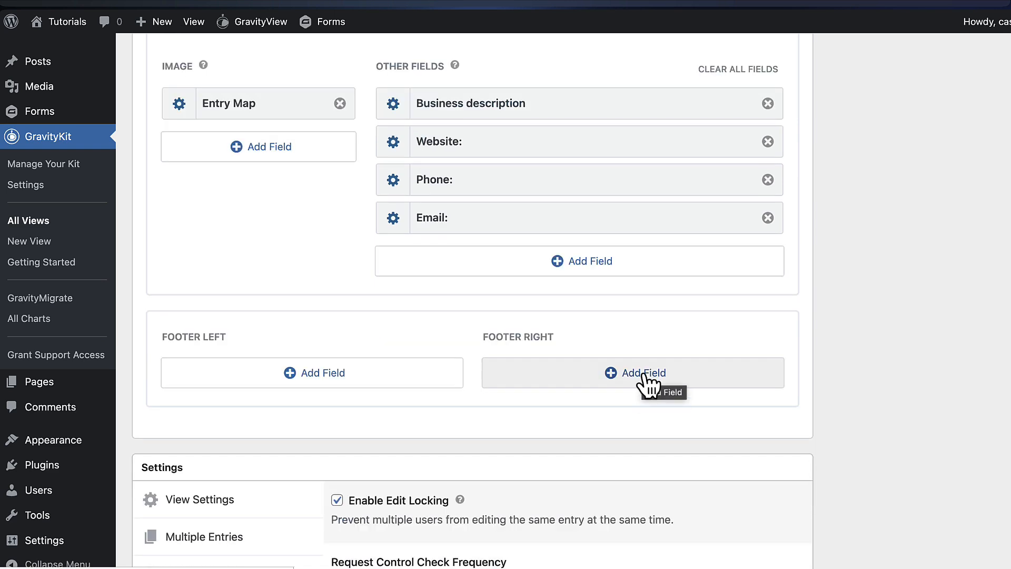
pyautogui.click(645, 383)
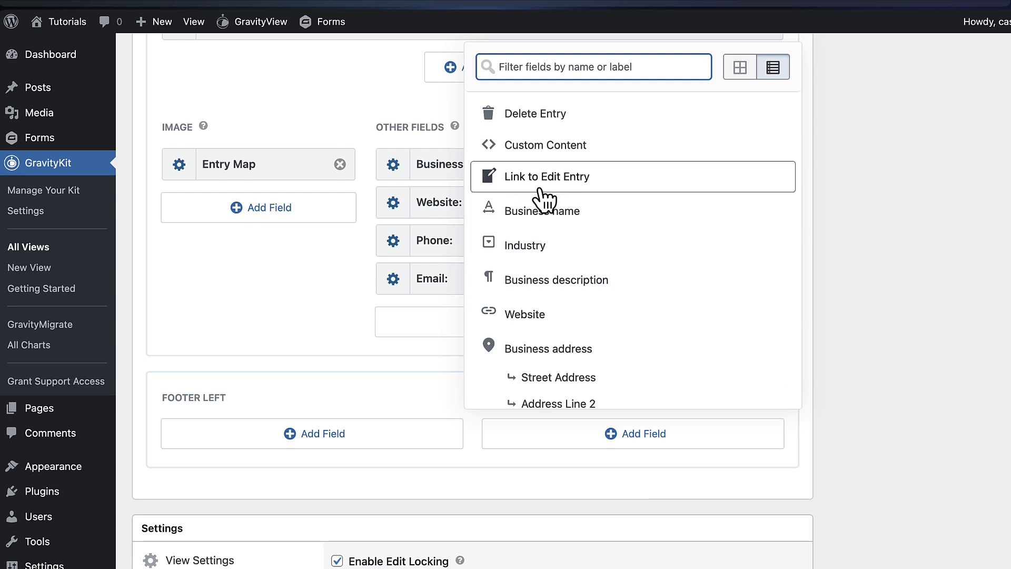
pyautogui.click(620, 185)
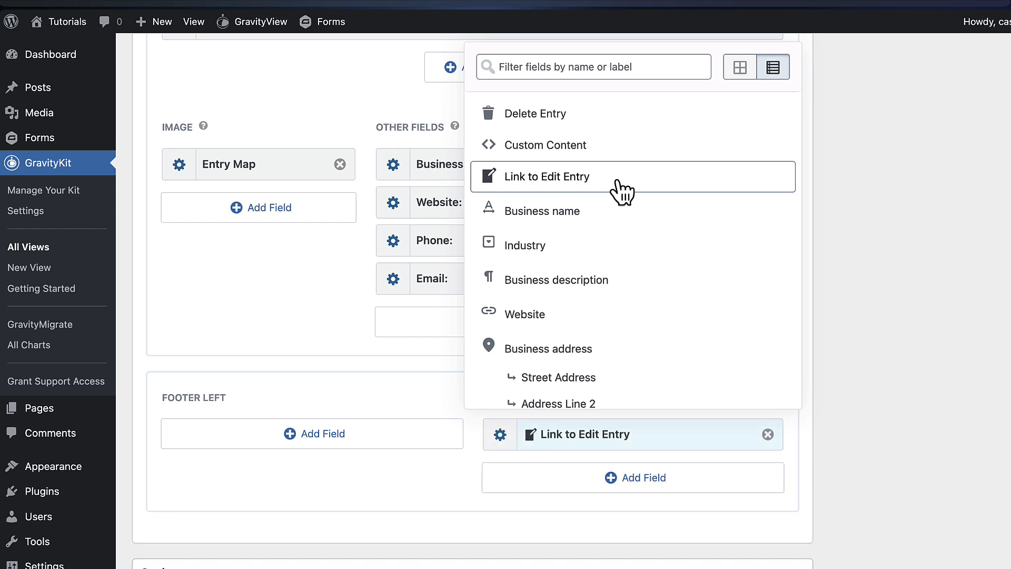
pyautogui.click(861, 367)
pyautogui.scroll(-2, 861, 368)
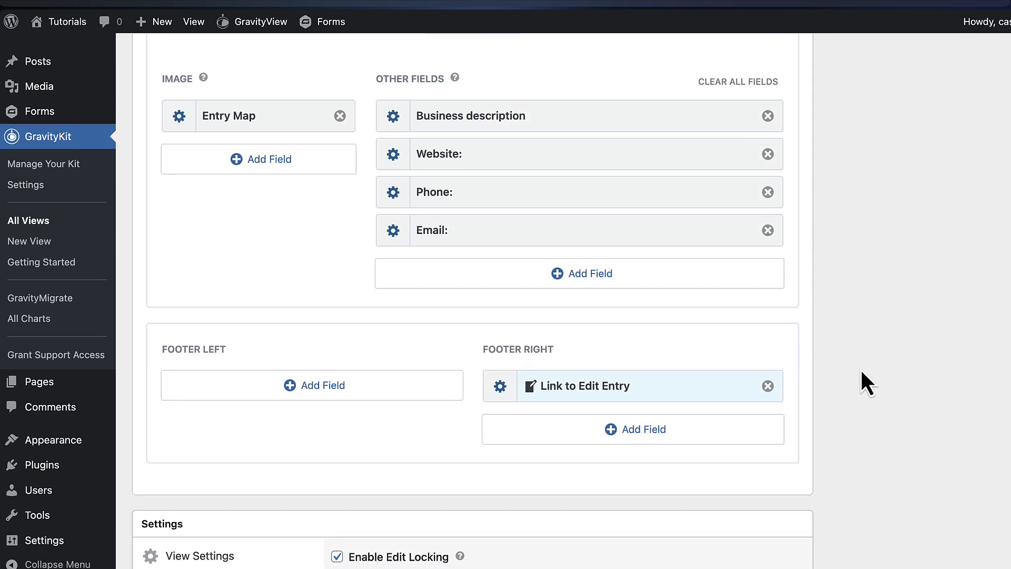
# Reword the edit entry link text to 'Edit business listing'
pyautogui.click(500, 386)
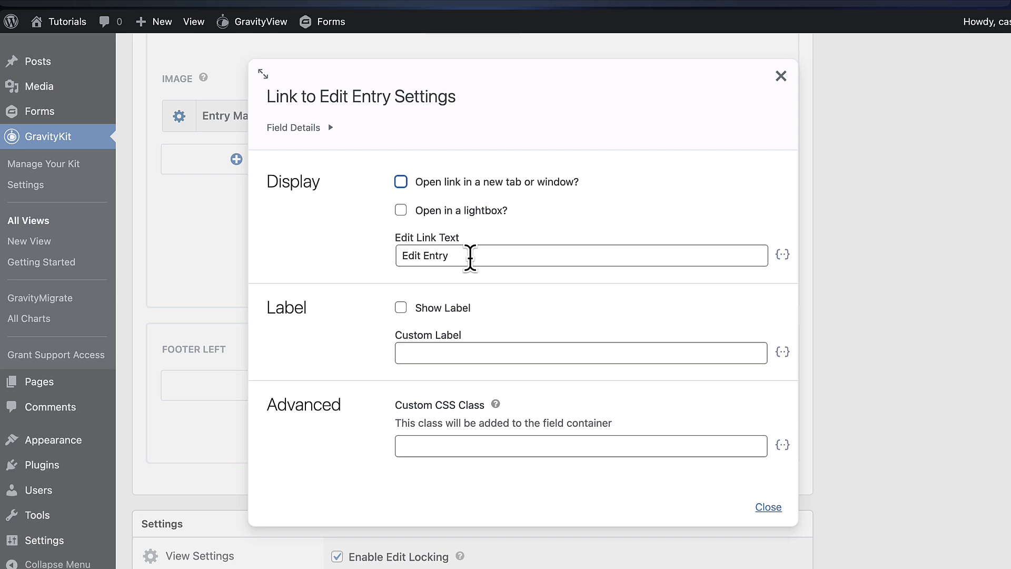
pyautogui.moveTo(449, 256); pyautogui.dragTo(425, 256)
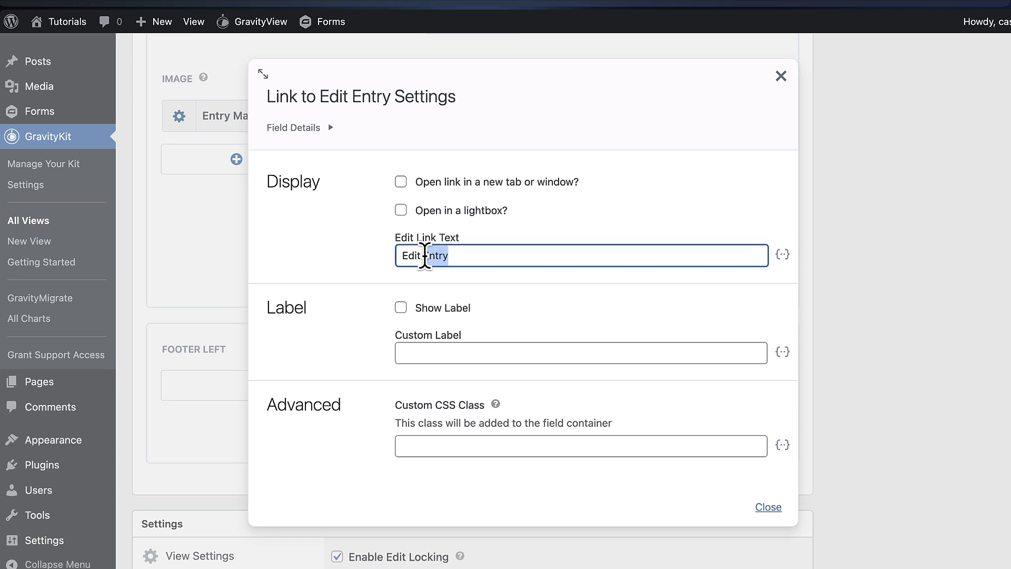
pyautogui.moveTo(424, 256); pyautogui.dragTo(422, 256)
pyautogui.write('business listing')
pyautogui.click(540, 290)
pyautogui.click(866, 317)
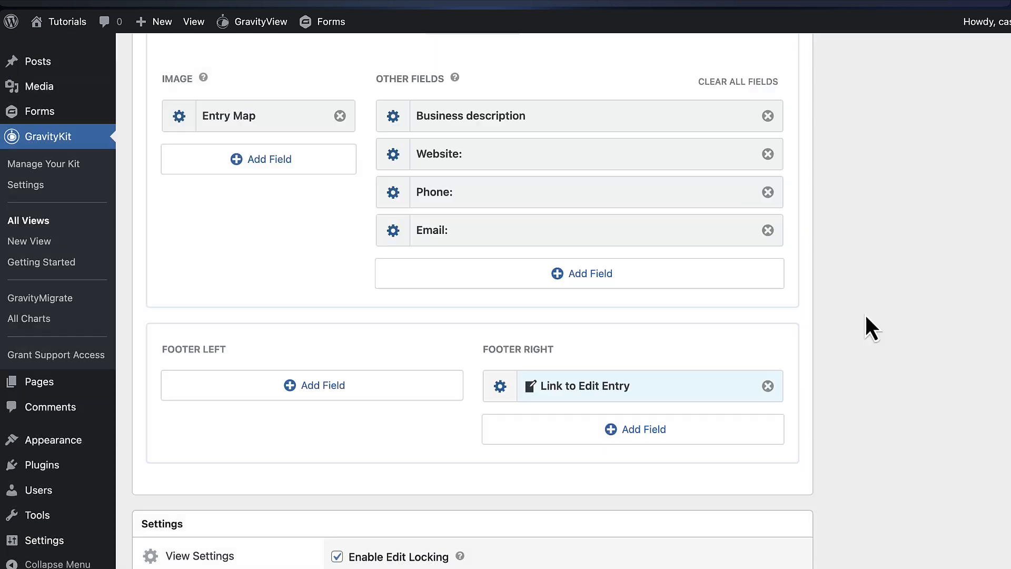
# Switch to the Edit Entry layout and update the View
pyautogui.scroll(8, 855, 320)
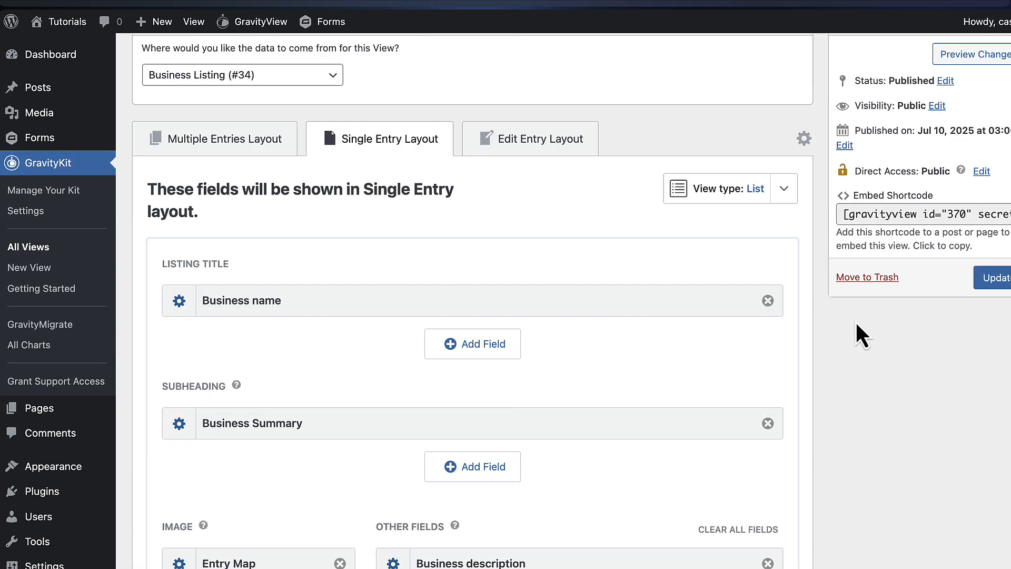
pyautogui.click(532, 153)
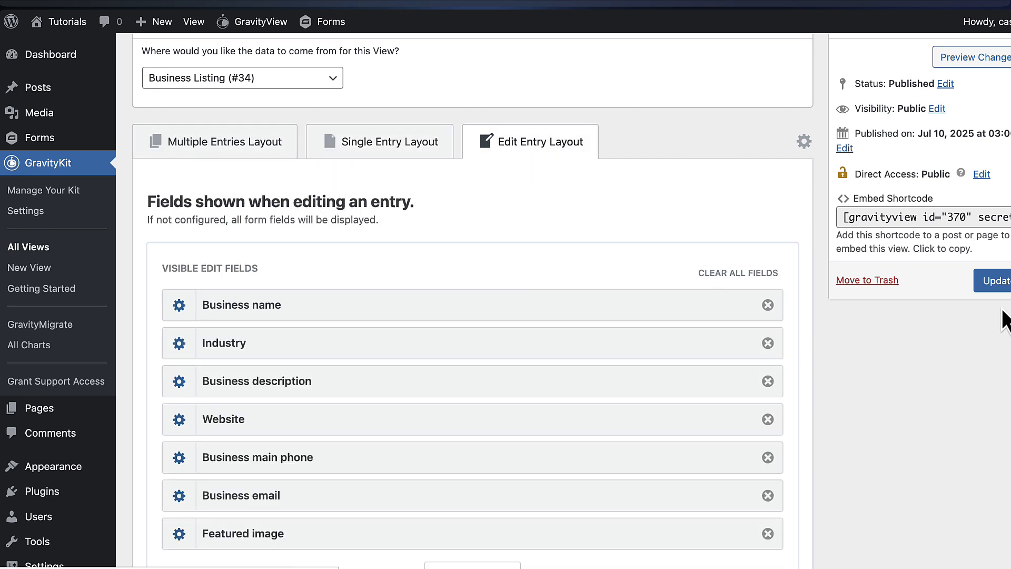
pyautogui.click(993, 280)
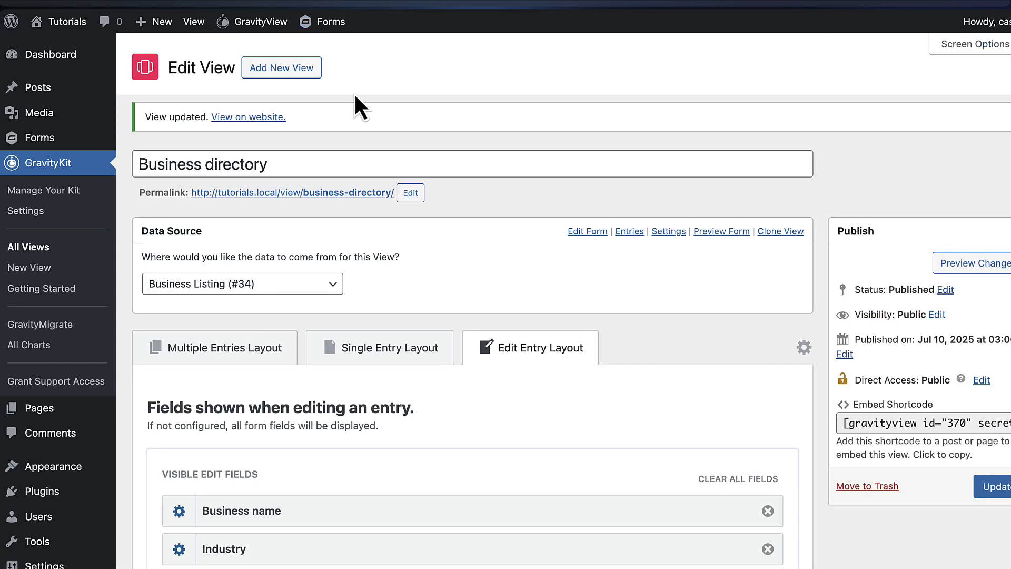
# Browse the live Business directory and open Harbor House's details to see its map and edit link
pyautogui.click(330, 193)
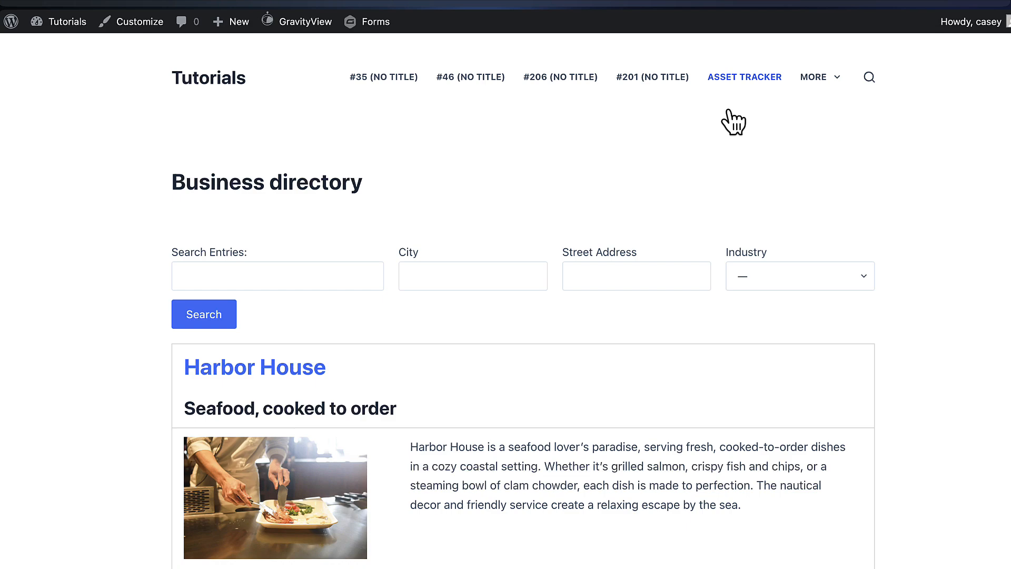
pyautogui.scroll(-4, 915, 175)
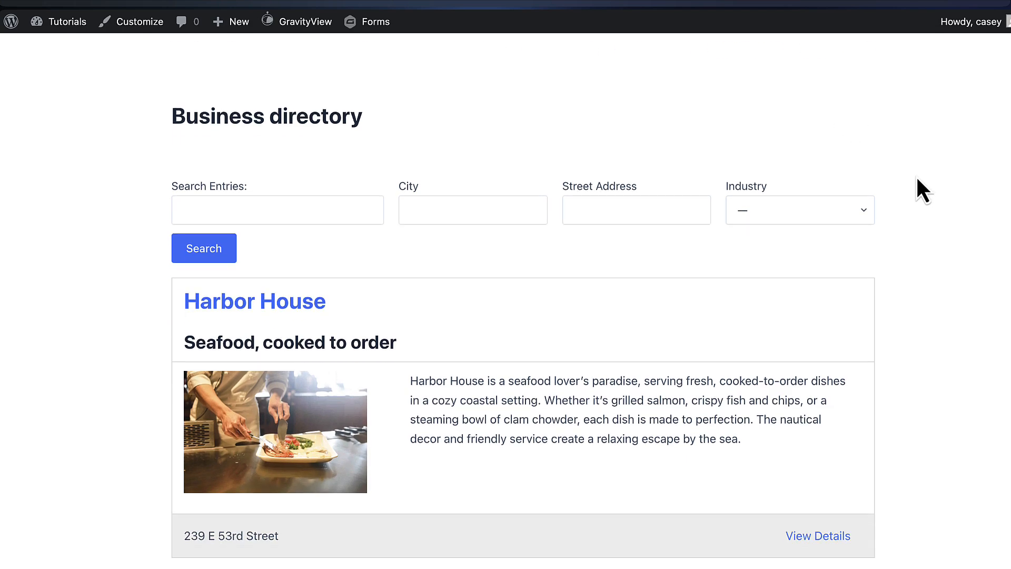
pyautogui.scroll(-20, 963, 166)
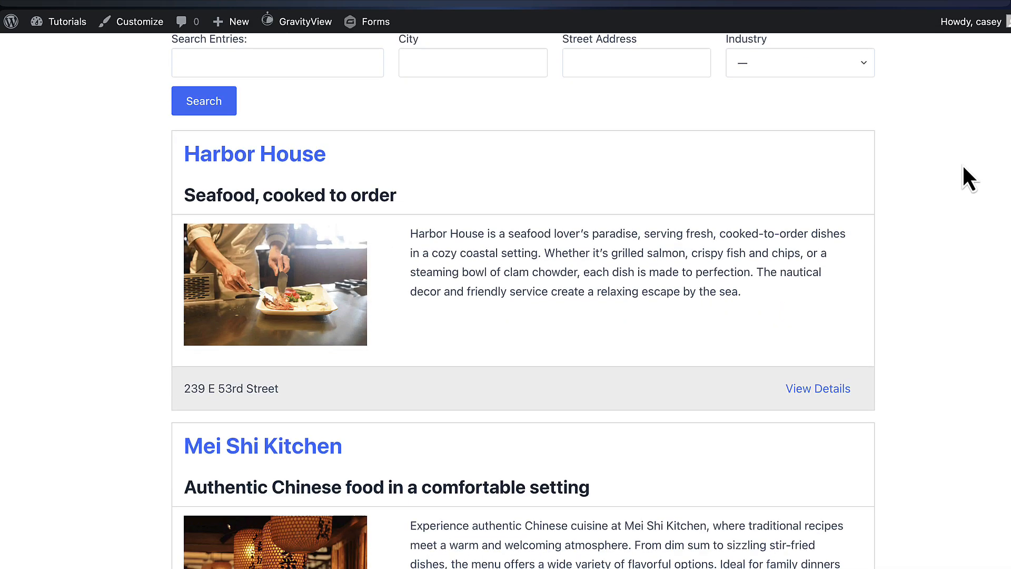
pyautogui.scroll(-20, 963, 168)
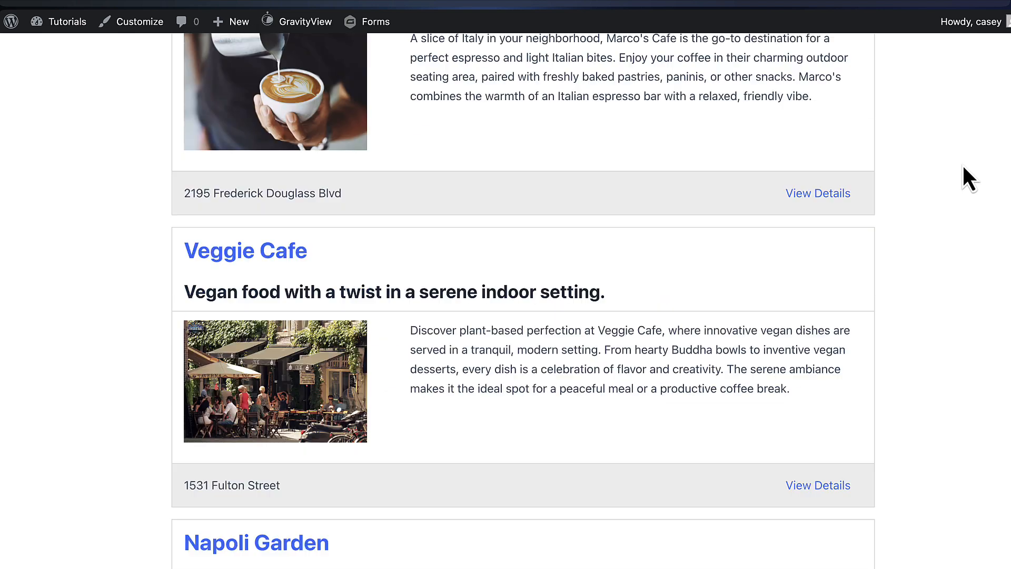
pyautogui.scroll(20, 963, 168)
pyautogui.scroll(20, 963, 167)
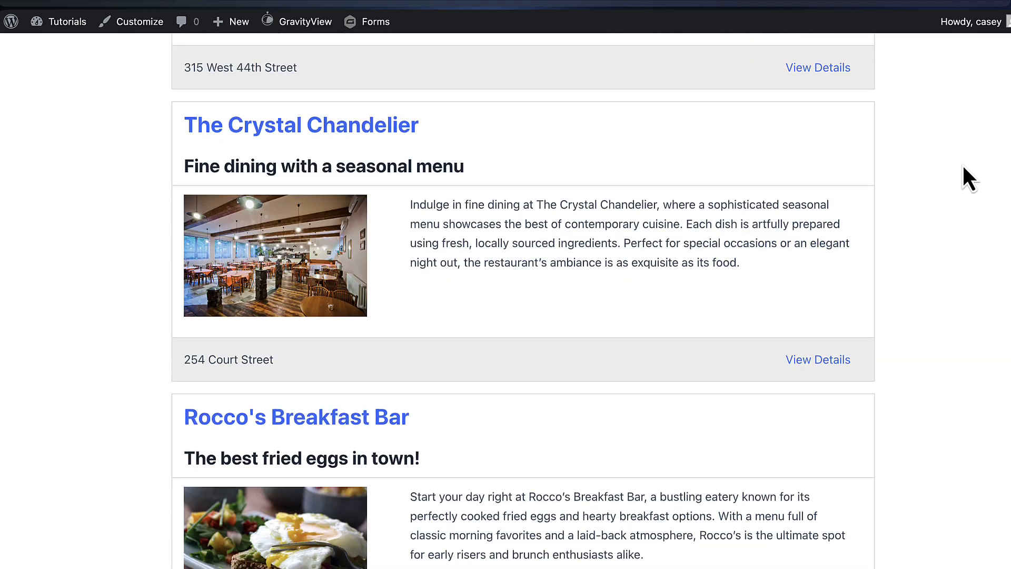
pyautogui.scroll(2, 969, 179)
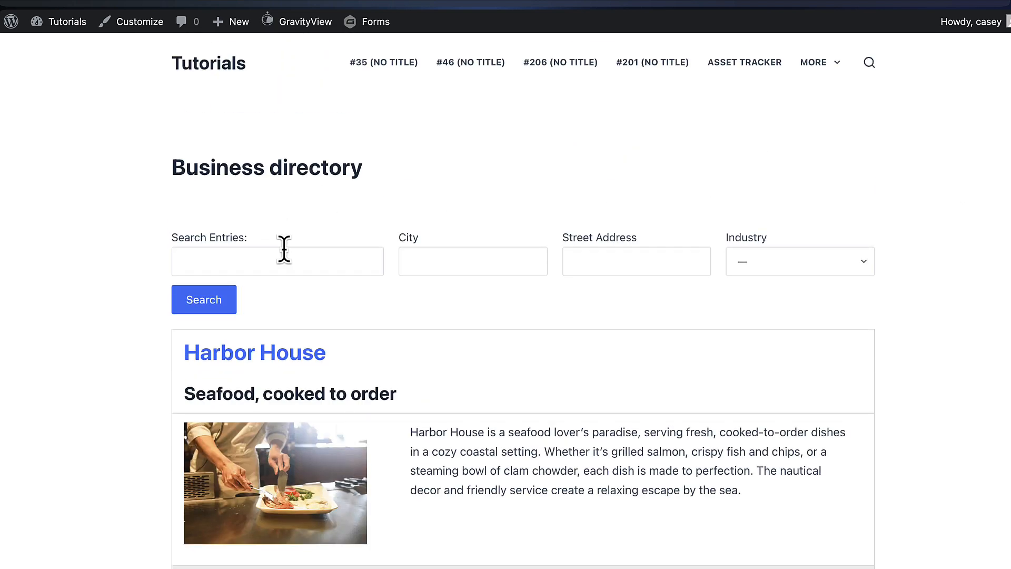
pyautogui.scroll(-2, 652, 313)
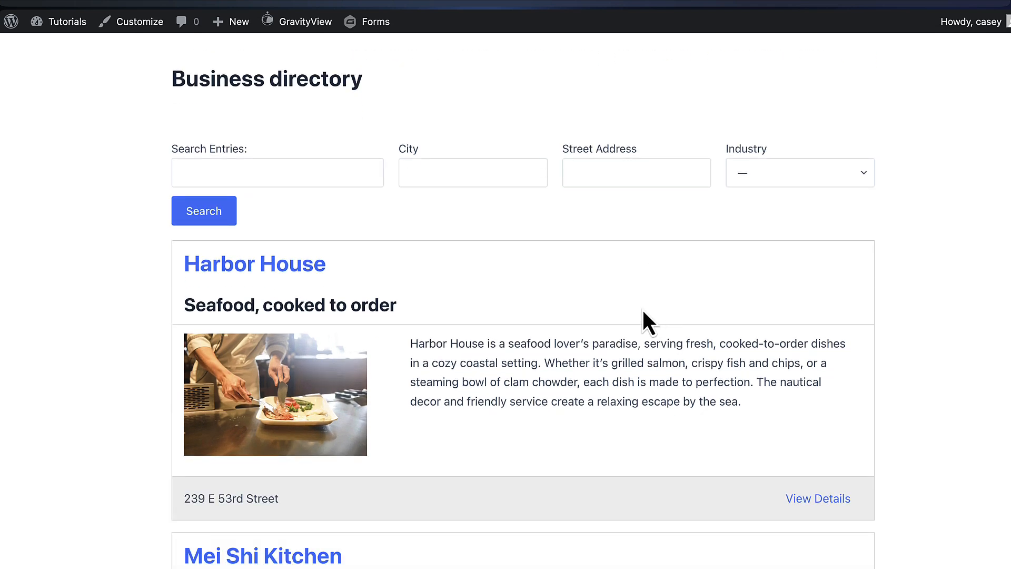
pyautogui.scroll(-4, 645, 323)
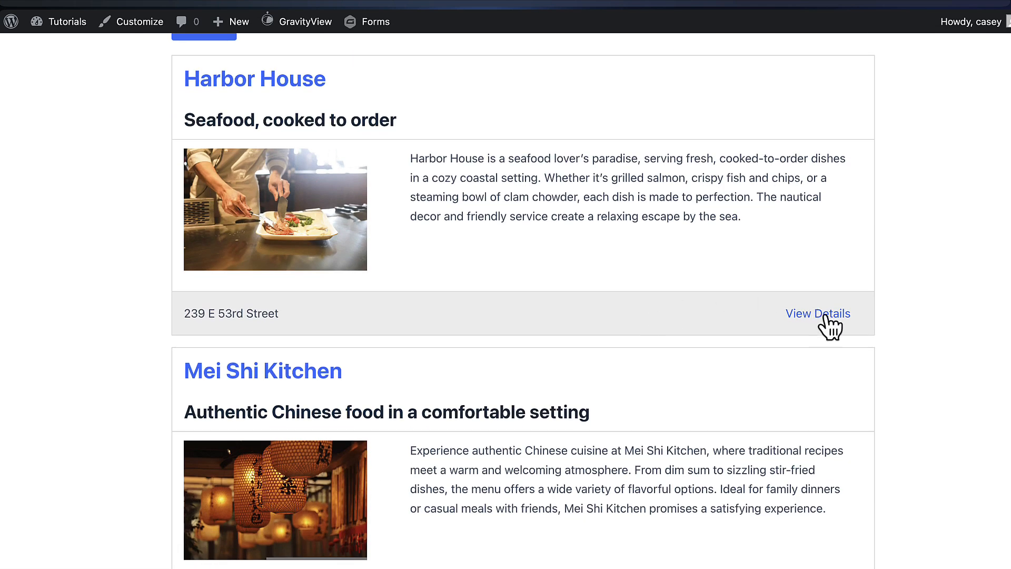
pyautogui.click(825, 315)
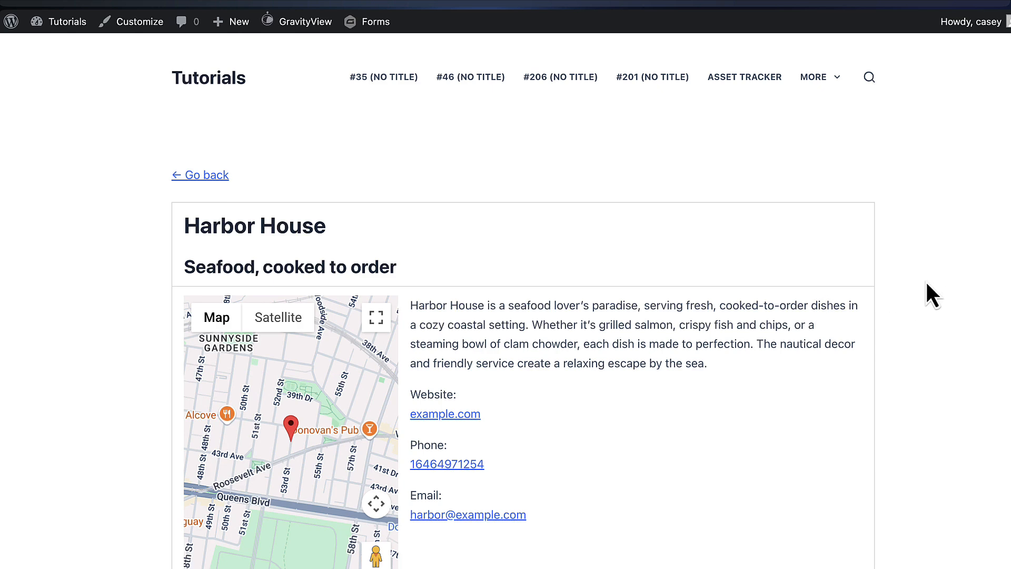
pyautogui.scroll(-2, 927, 287)
pyautogui.scroll(-1, 927, 284)
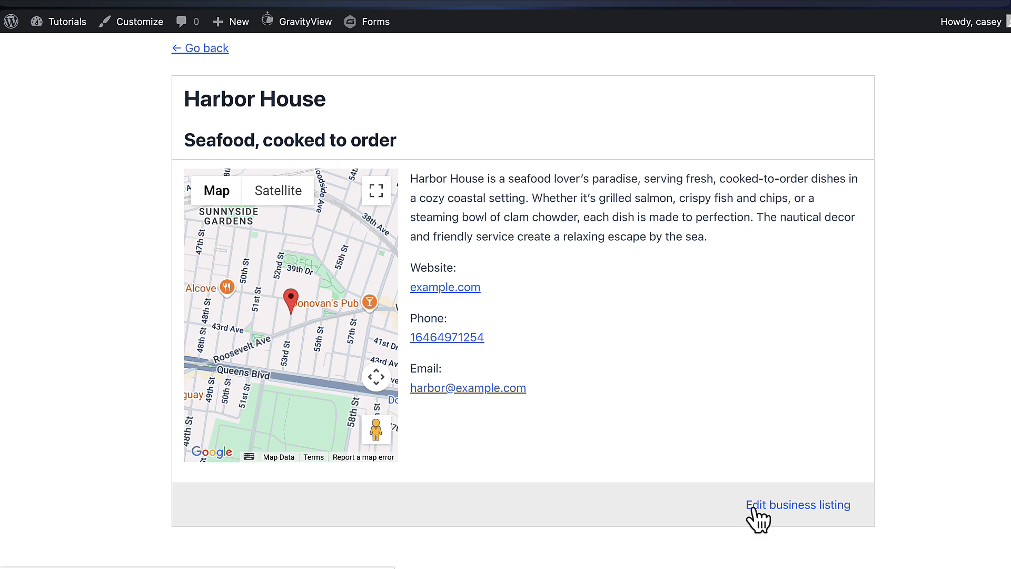
# Open Harbor House's Edit business listing form and set Industry to Technology
pyautogui.click(804, 507)
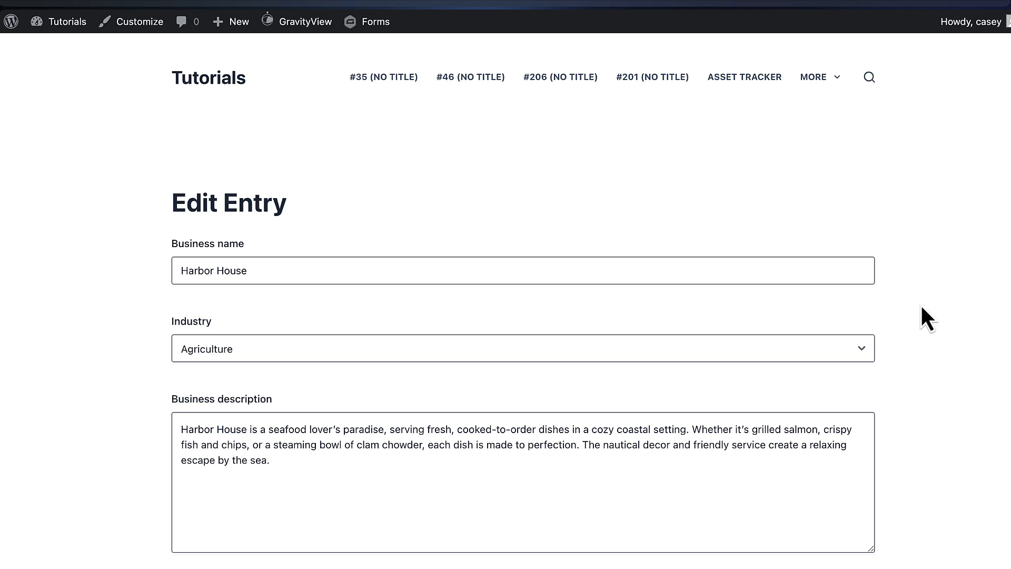
pyautogui.scroll(-6, 922, 306)
pyautogui.scroll(-3, 922, 306)
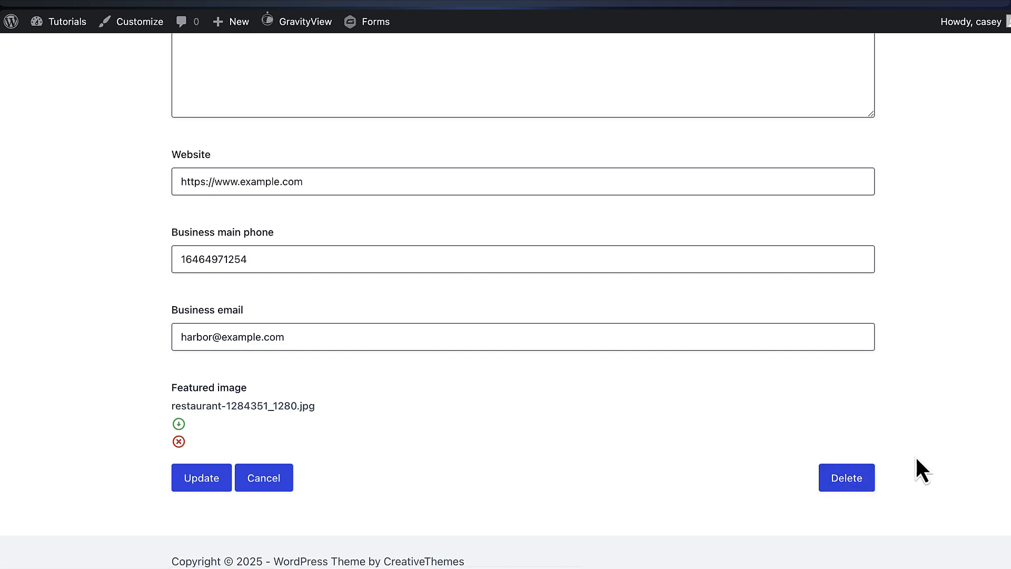
pyautogui.scroll(6, 491, 395)
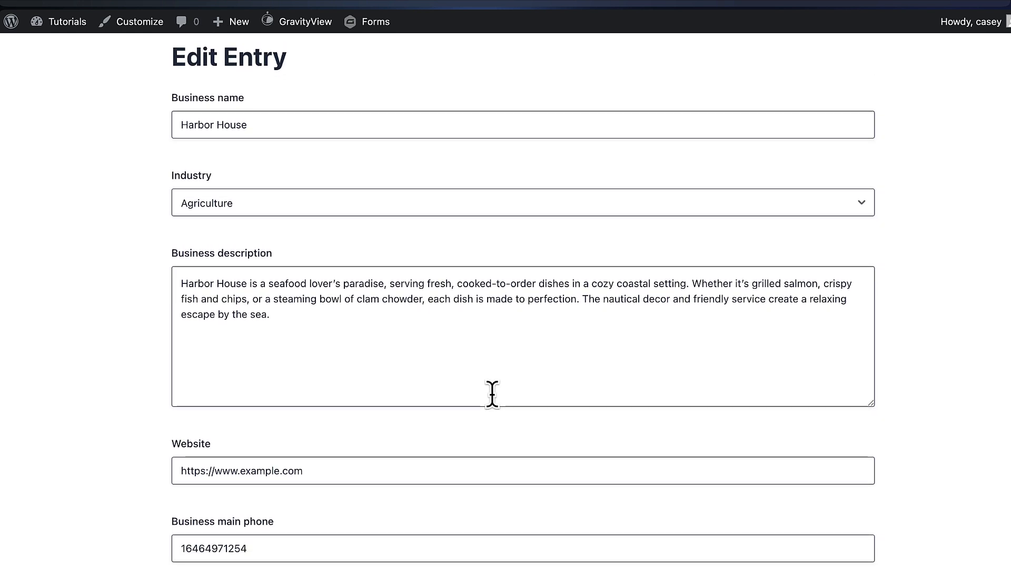
pyautogui.scroll(-2, 386, 357)
pyautogui.scroll(1, 378, 358)
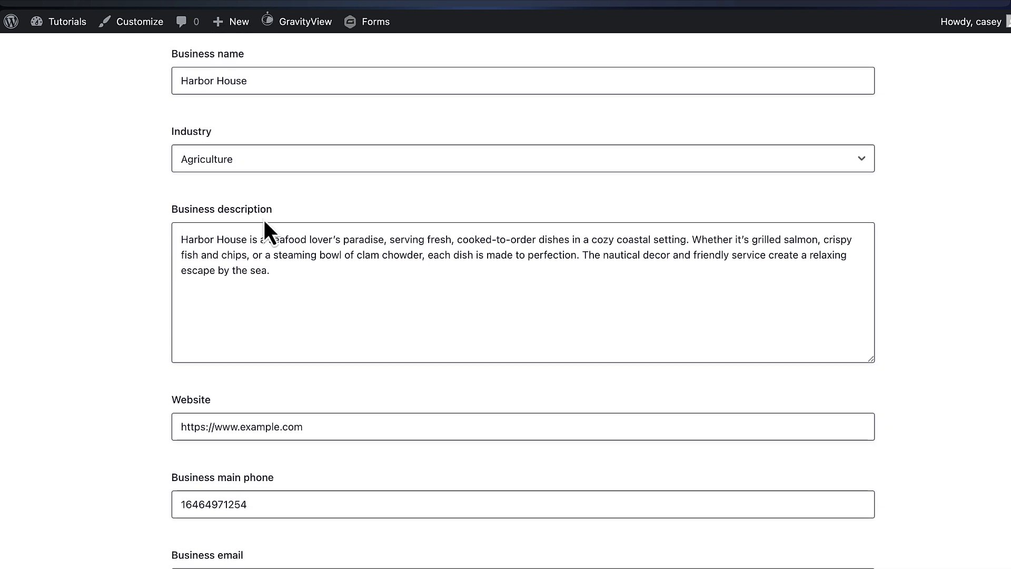
pyautogui.click(260, 155)
pyautogui.click(255, 176)
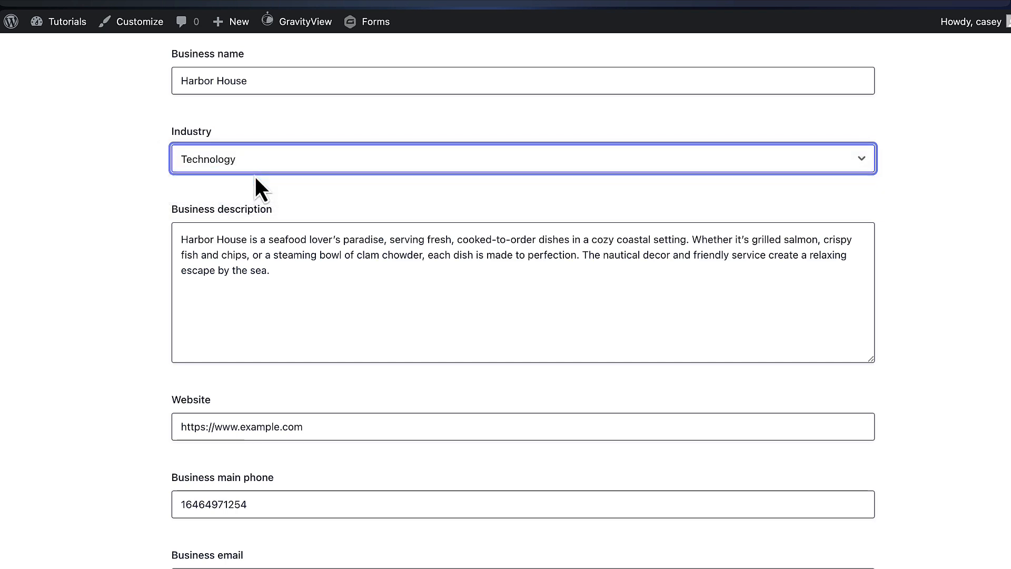
# Change the phone number's last digits and the business email, then update the entry
pyautogui.scroll(-5, 271, 178)
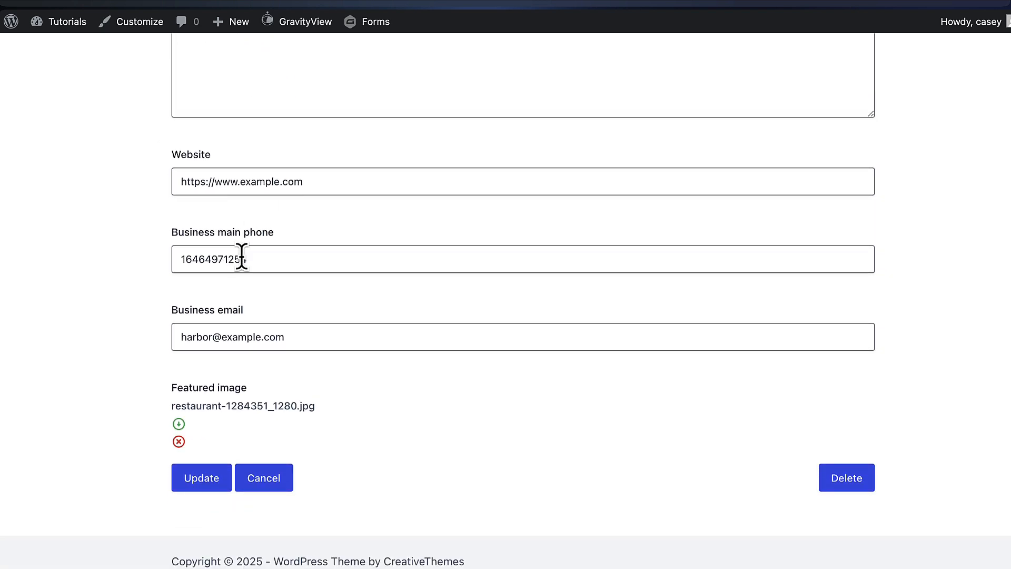
pyautogui.moveTo(252, 259); pyautogui.dragTo(234, 259)
pyautogui.write('21')
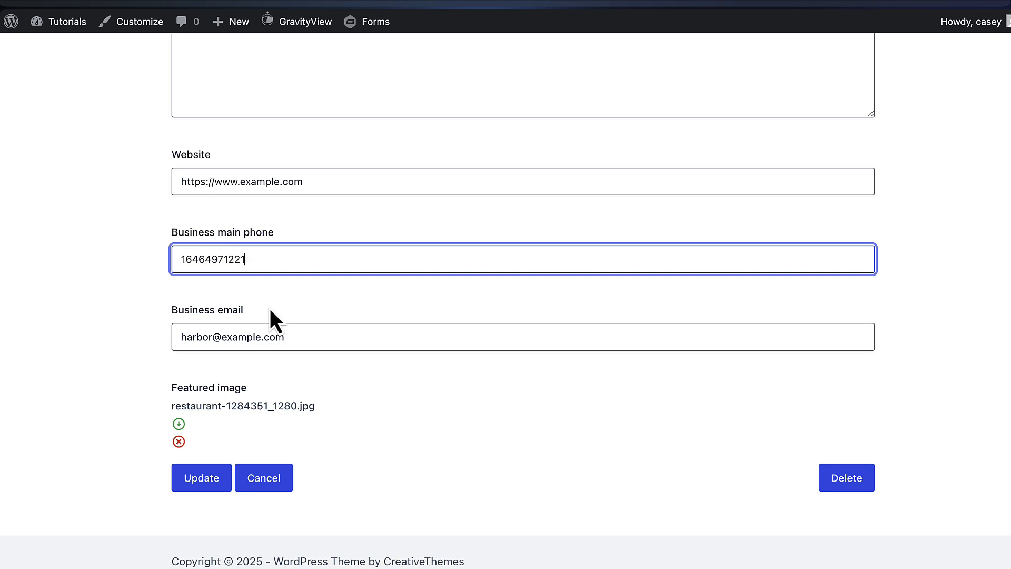
pyautogui.click(249, 389)
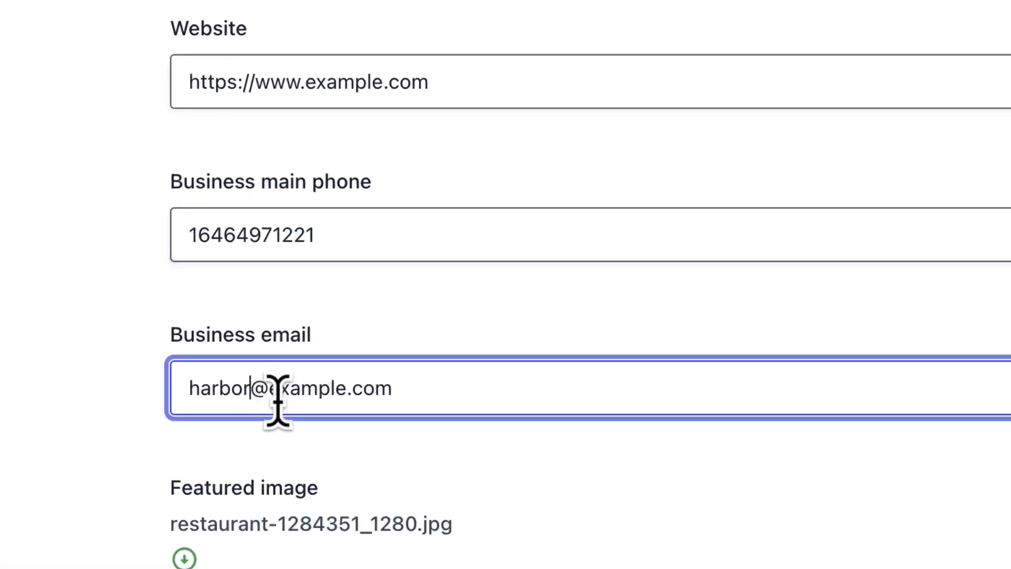
pyautogui.write('hello')
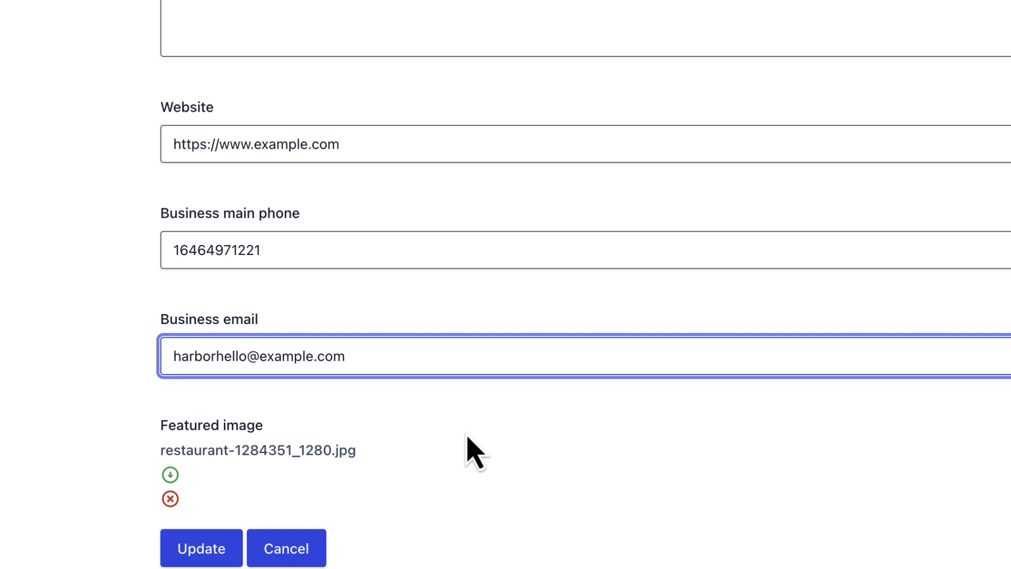
pyautogui.click(216, 553)
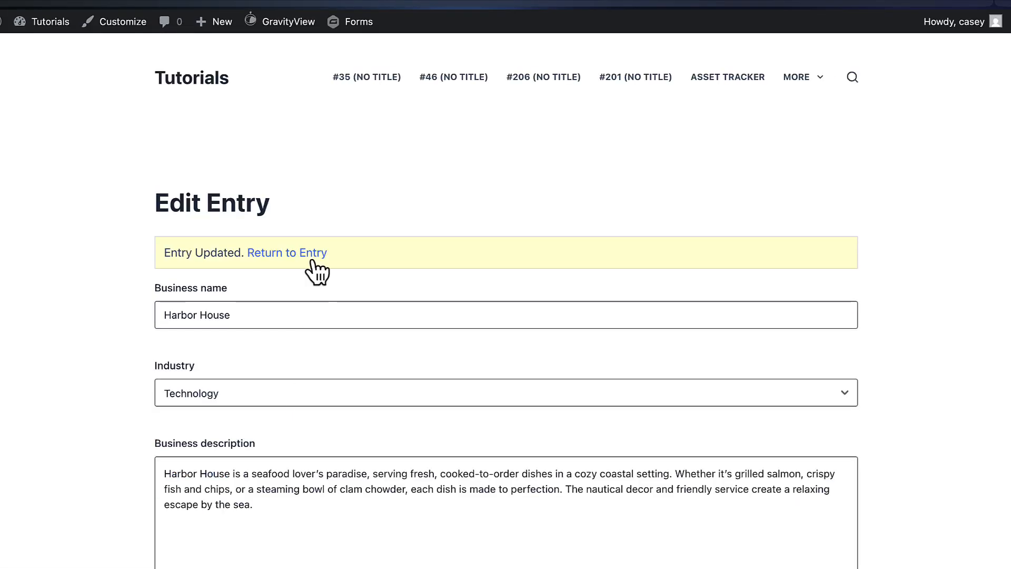
# Return to Harbor House's entry and review its updated phone and email
pyautogui.click(308, 255)
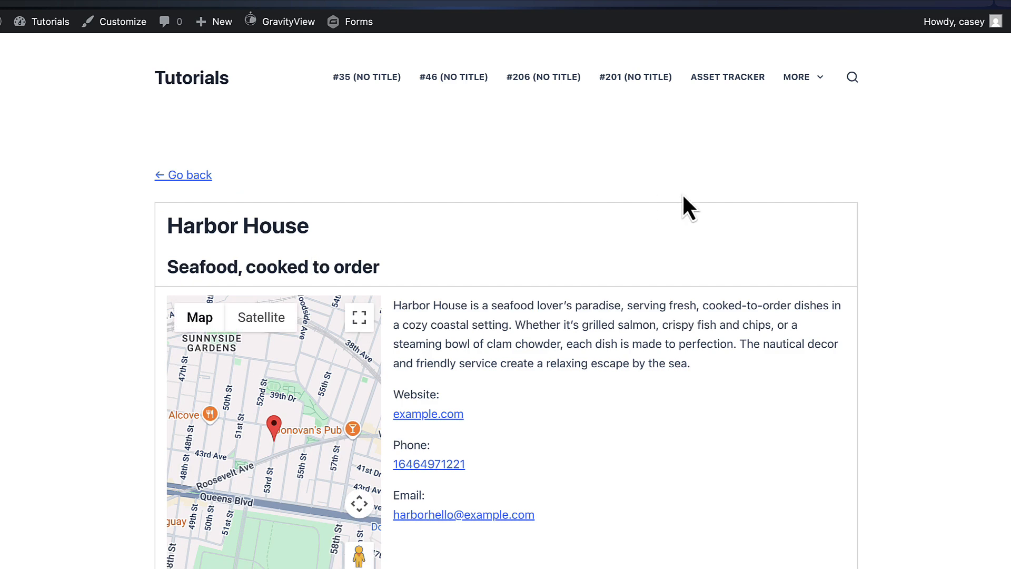
pyautogui.scroll(-3, 907, 204)
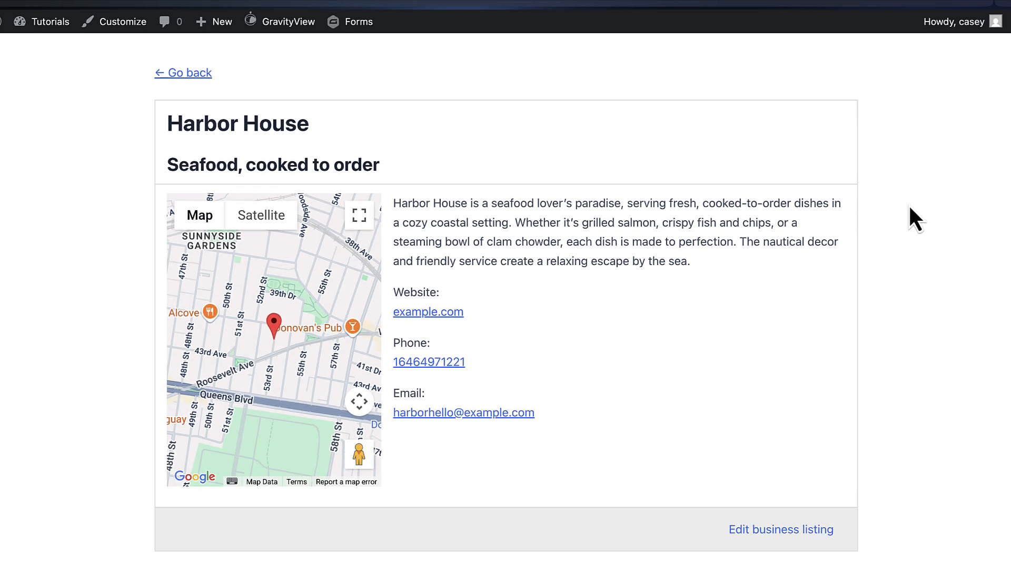
pyautogui.scroll(-1, 909, 204)
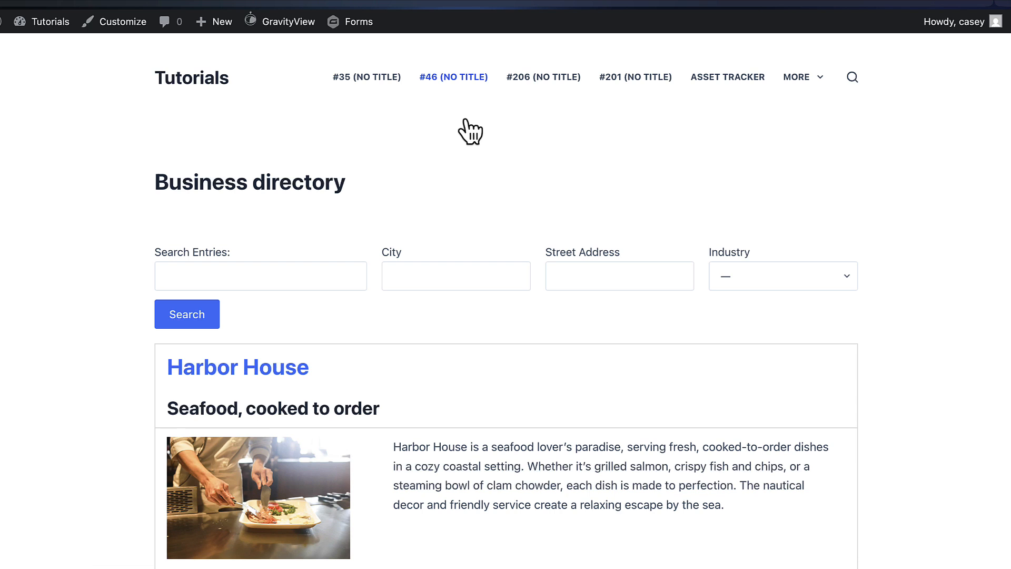
pyautogui.scroll(-3, 496, 213)
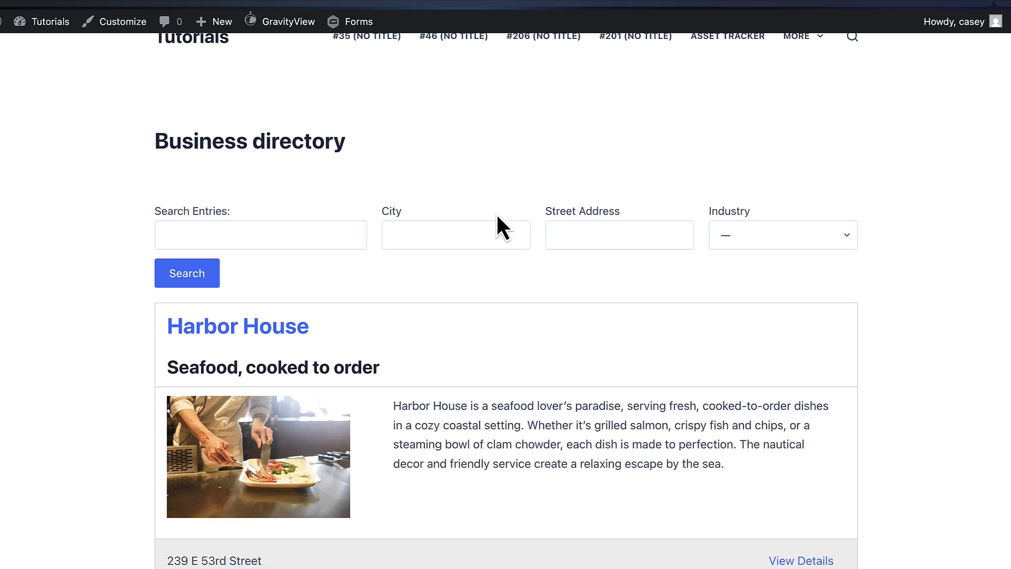
pyautogui.scroll(1, 496, 213)
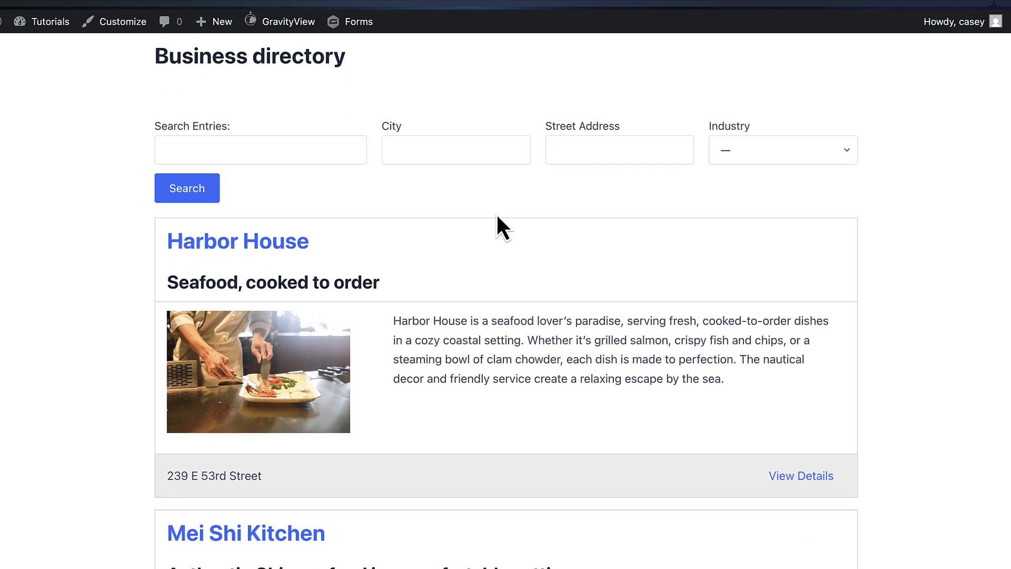